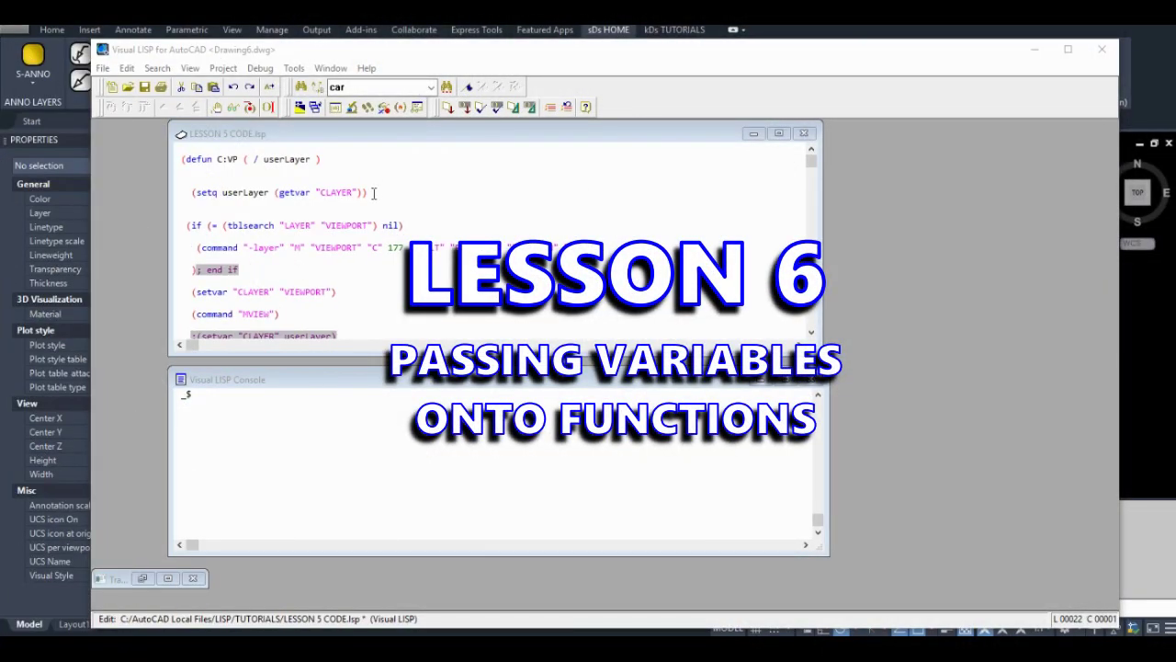
scroll(367, 211, "down", 3)
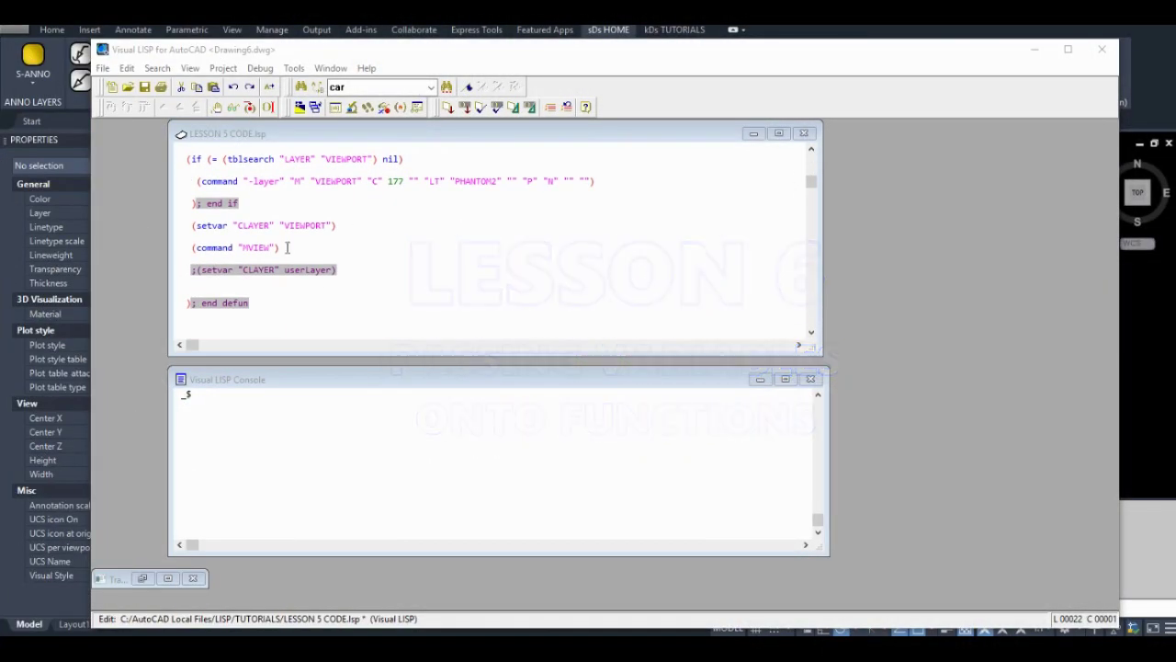
Review the C:VP lines and start a new blank line after its '; end defun' comment
double_click(279, 247)
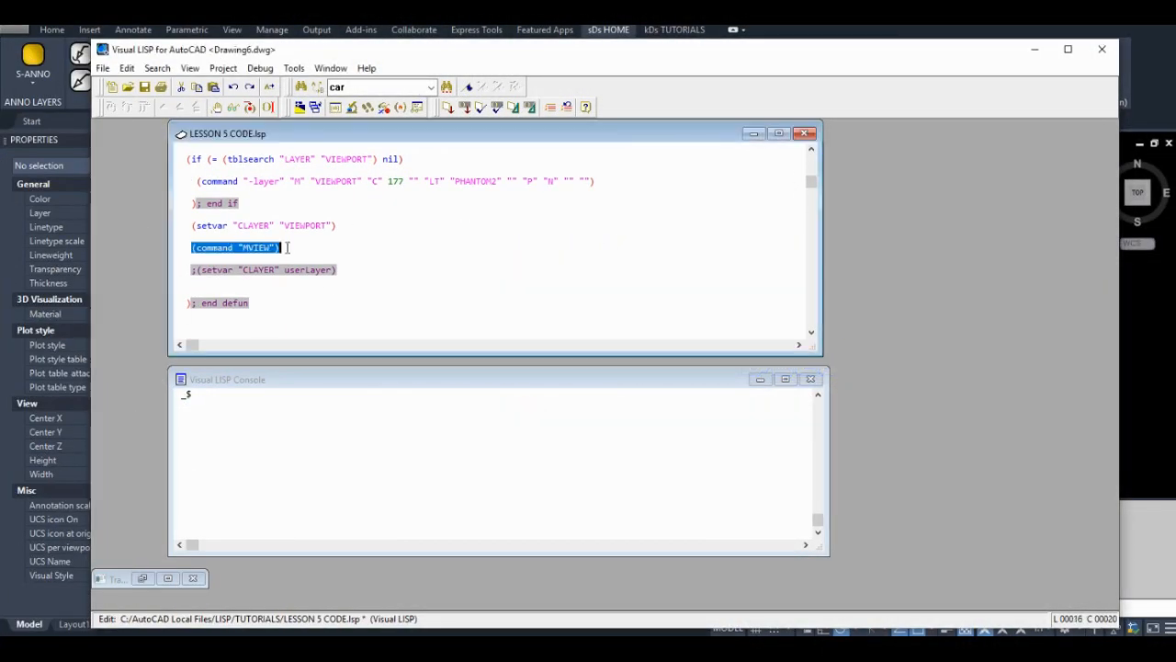
double_click(340, 225)
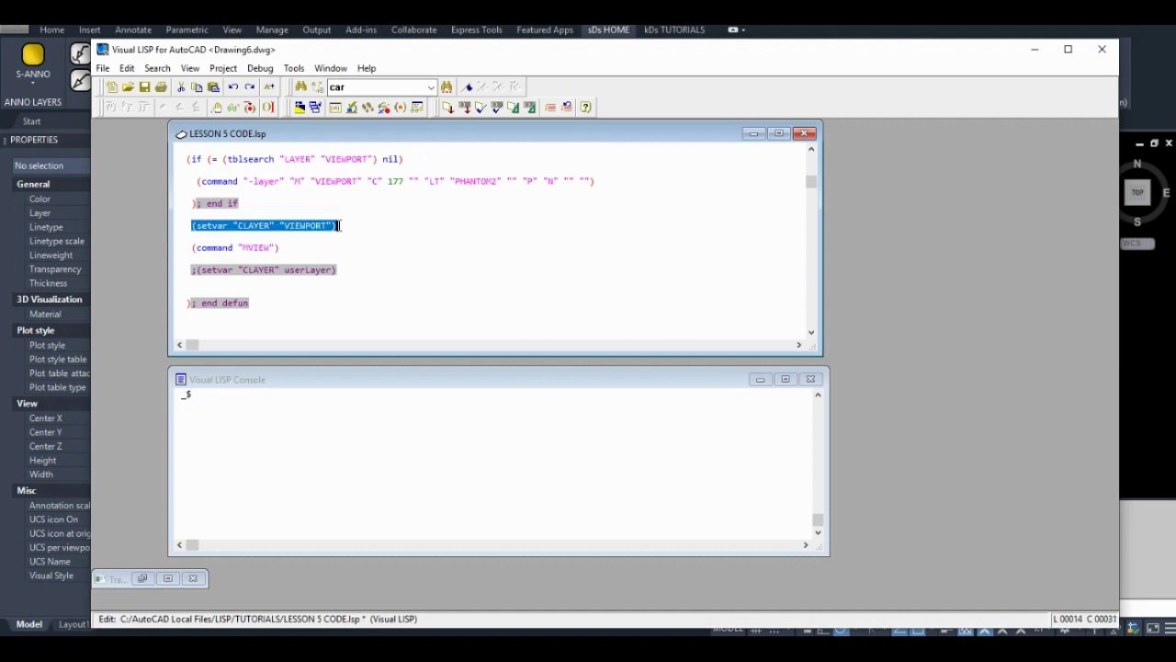
double_click(341, 269)
left_click(343, 269)
scroll(343, 269, "down", 1)
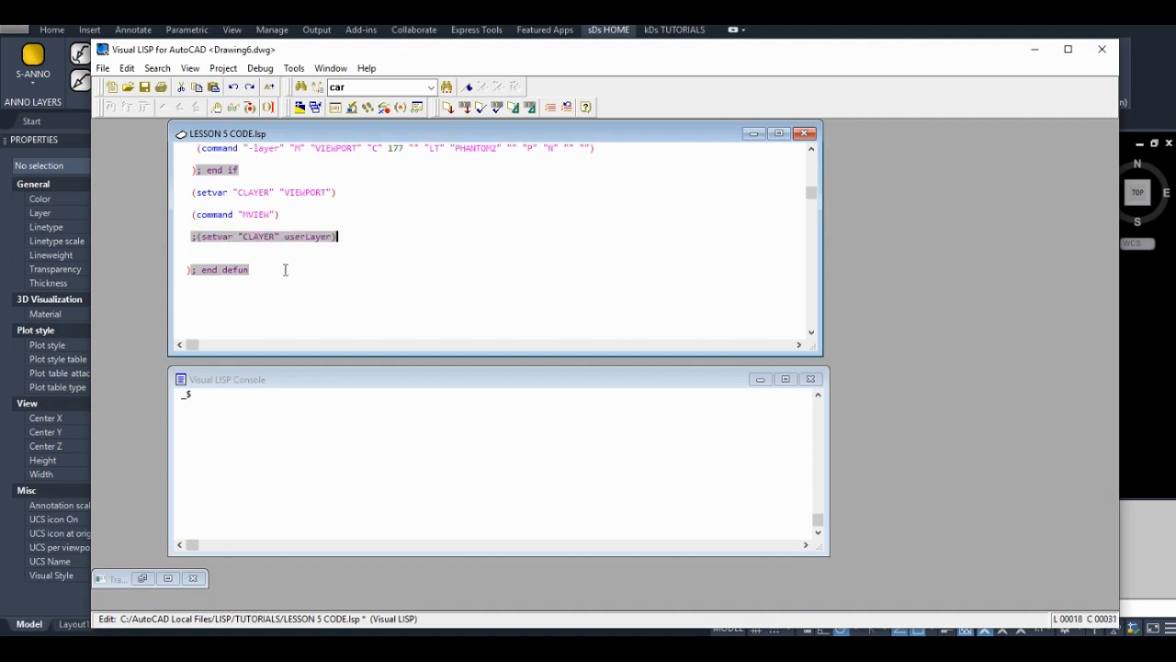
left_click(284, 268)
key("Return")
type(";__________________________ LESSON 6 ")
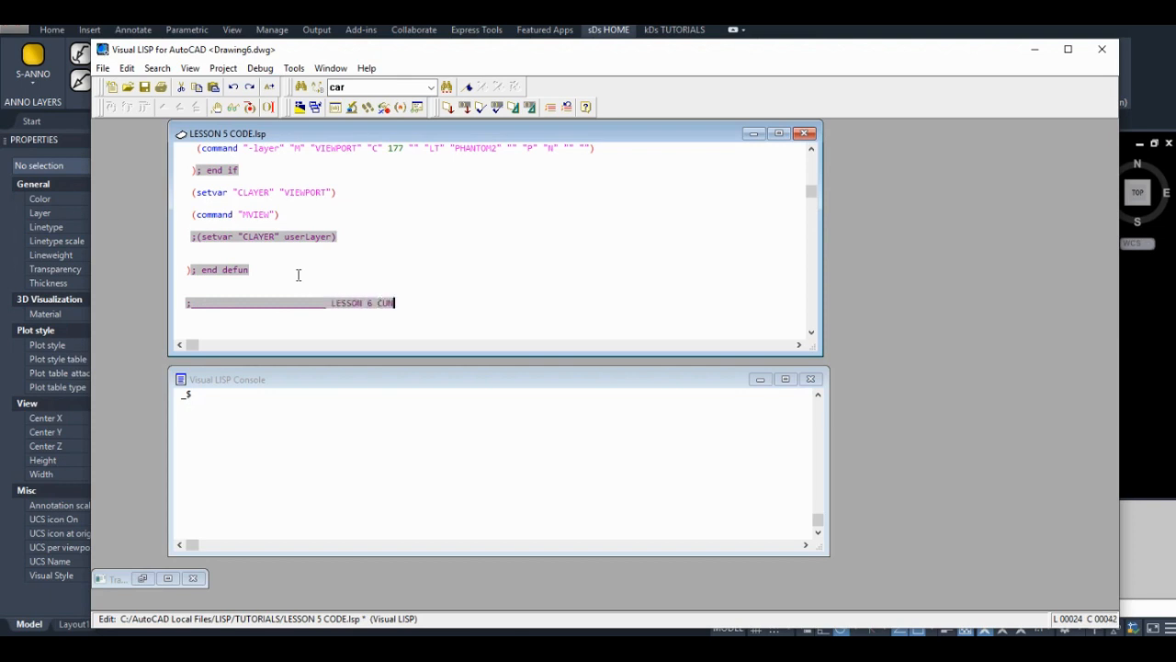
type("FUNCTION BELOW: PASSING VARIABLES TO COMM")
Write the '; LESSON 6 FUNCTION BELOW' divider and the '(defun C:CLC (/)' header with its '; CIRCLE LINE CIRCLE FUNCTION' comment
key("BackSpace")
type("MANDS __________________;")
key("Return")
scroll(299, 273, "down", 1)
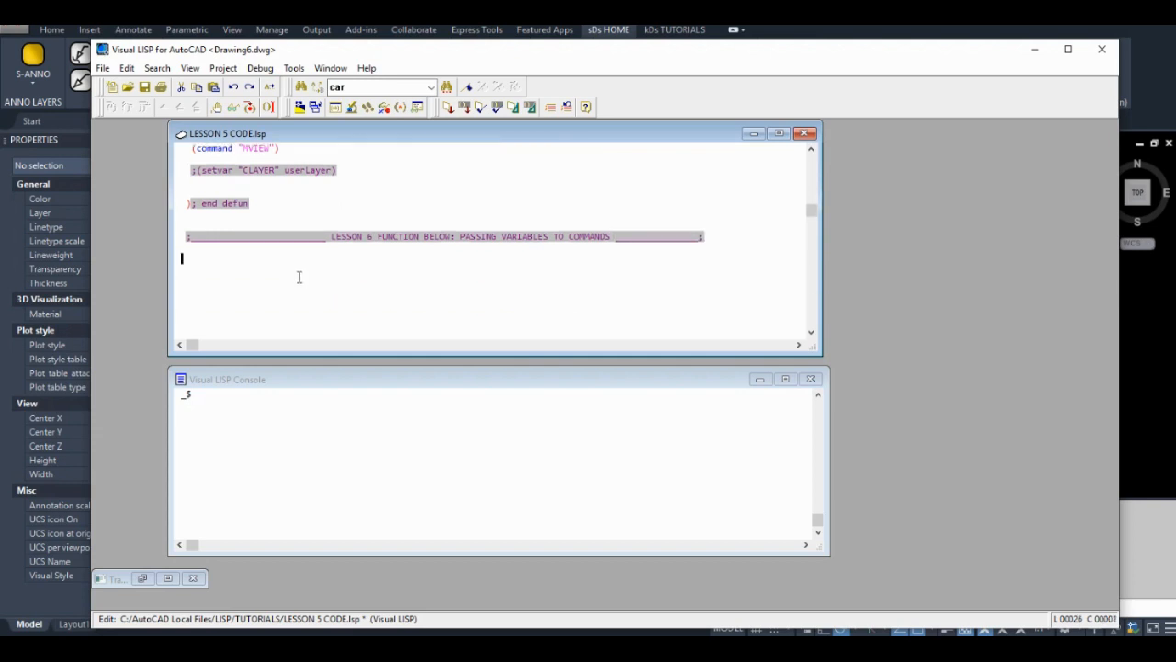
type("(defun C:CLC ")
type("(/) ;")
key("Tab")
key("Tab")
type("CIRCLE LI")
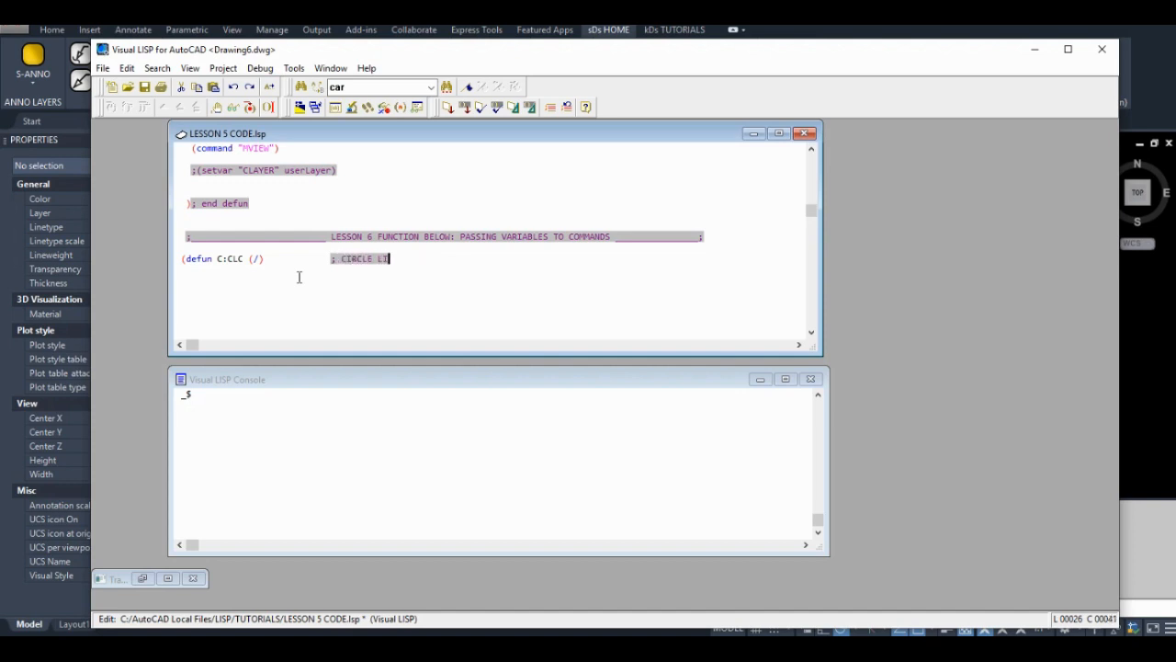
type("NE C")
type("IRCLE FUNCTION")
scroll(299, 278, "down", 1)
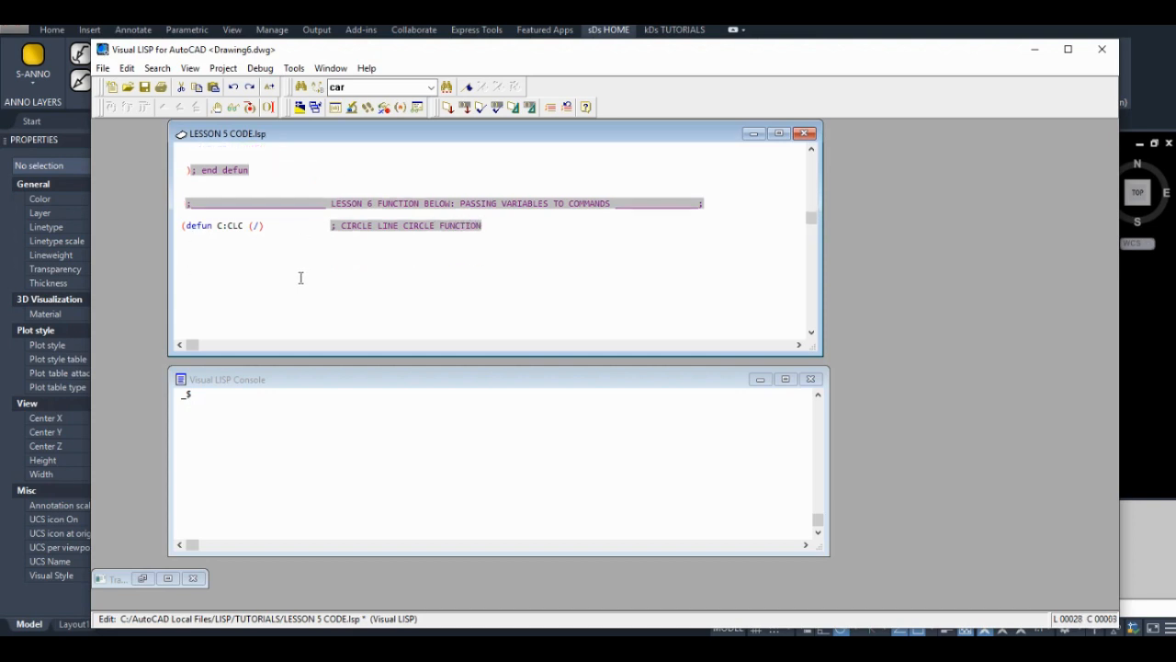
scroll(300, 277, "up", 1)
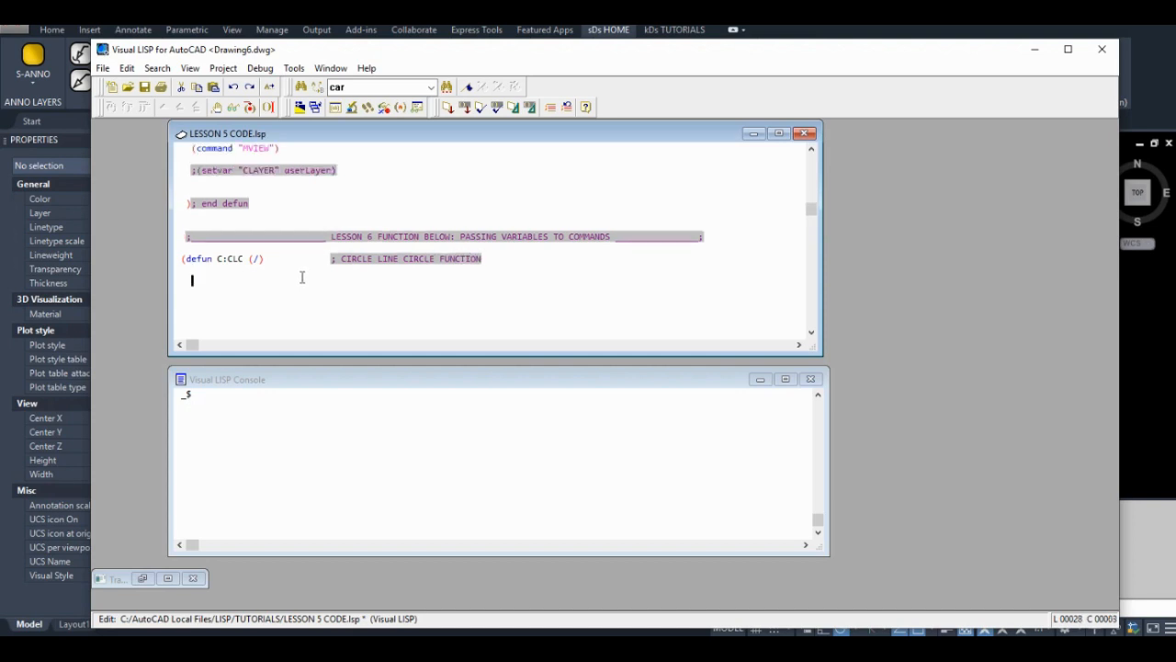
left_click(300, 276)
type("(se")
type("tq point1 (get")
type("point))")
Write (setq point1 (getpoint)) as the first C:CLC statement and select it
double_click(321, 280)
key("ctrl+c")
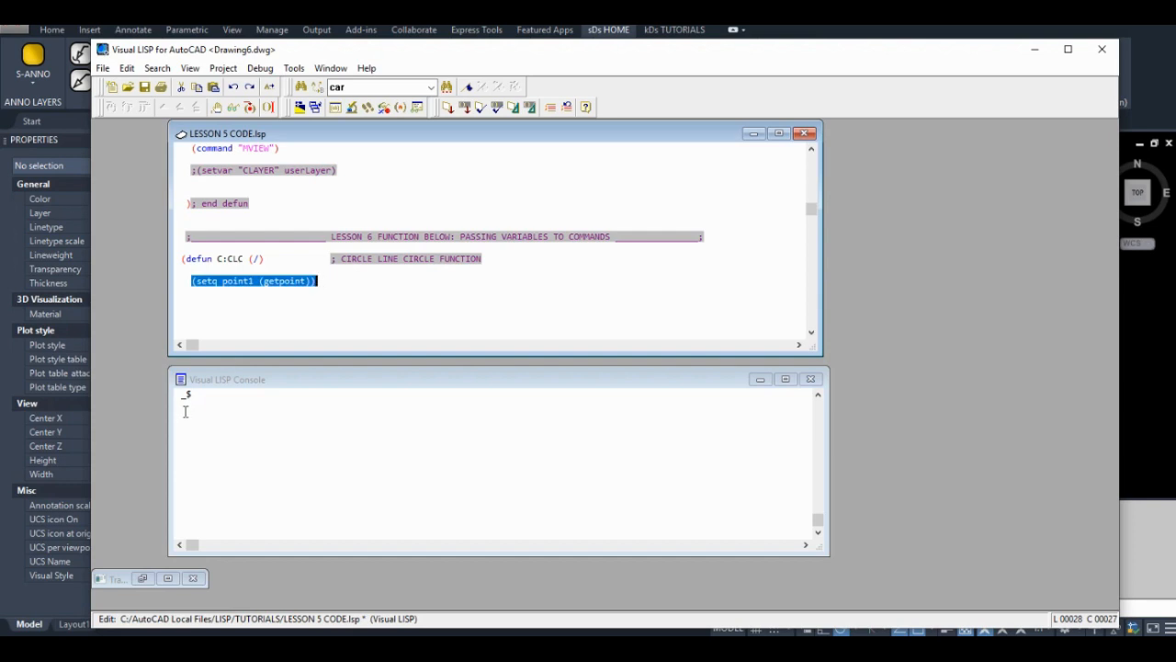
Run (setq point1 (getpoint)) in the Visual LISP Console and pick a point in the drawing
left_click(220, 396)
key("ctrl+v")
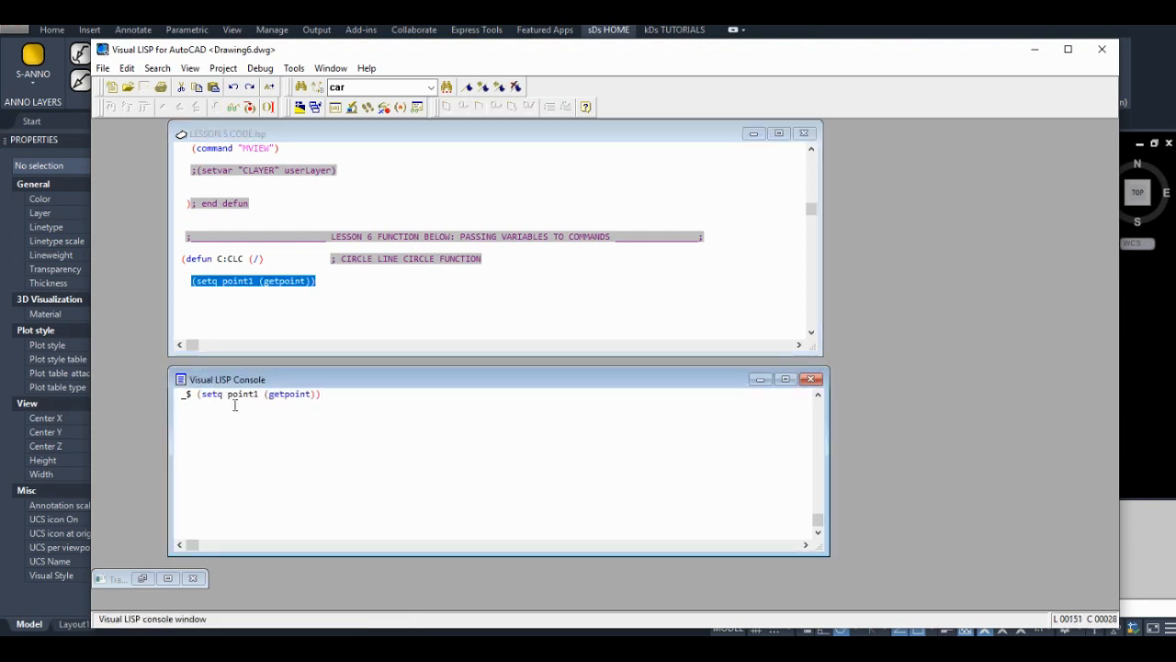
key("Return")
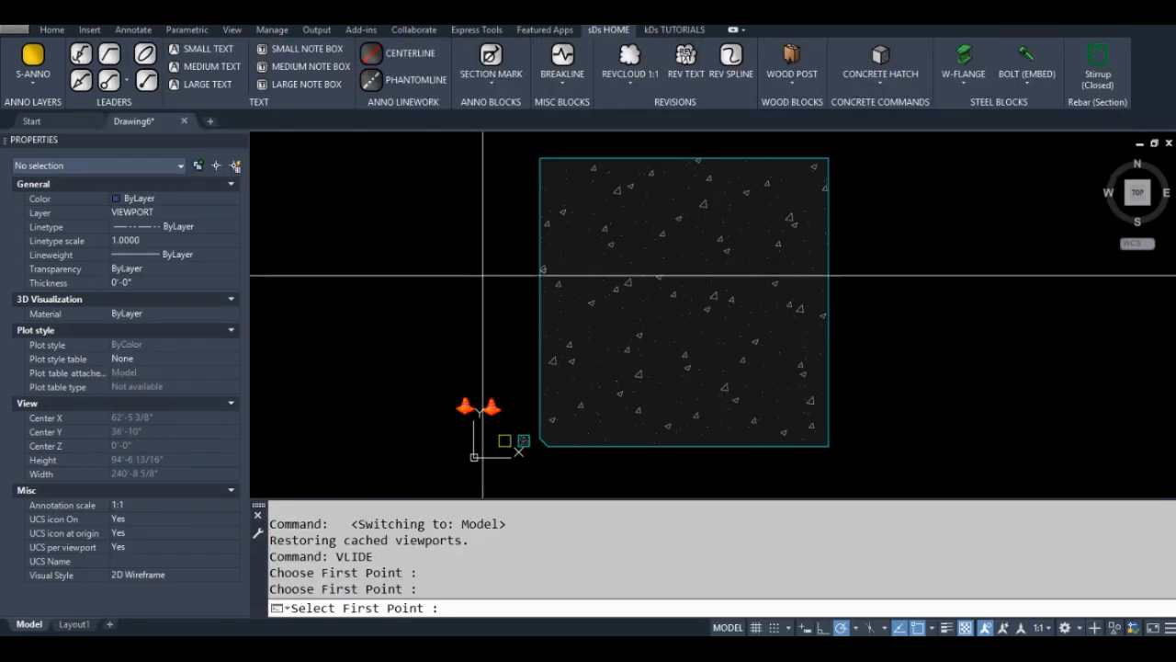
middle_click_drag(536, 313, 461, 292)
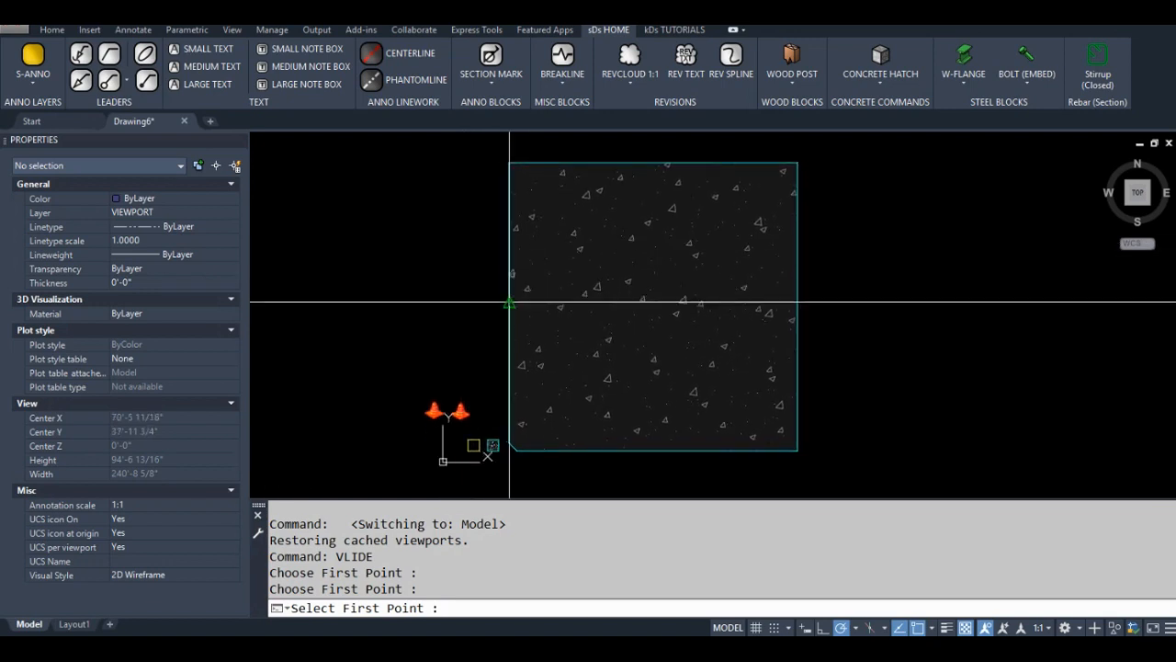
left_click(508, 303)
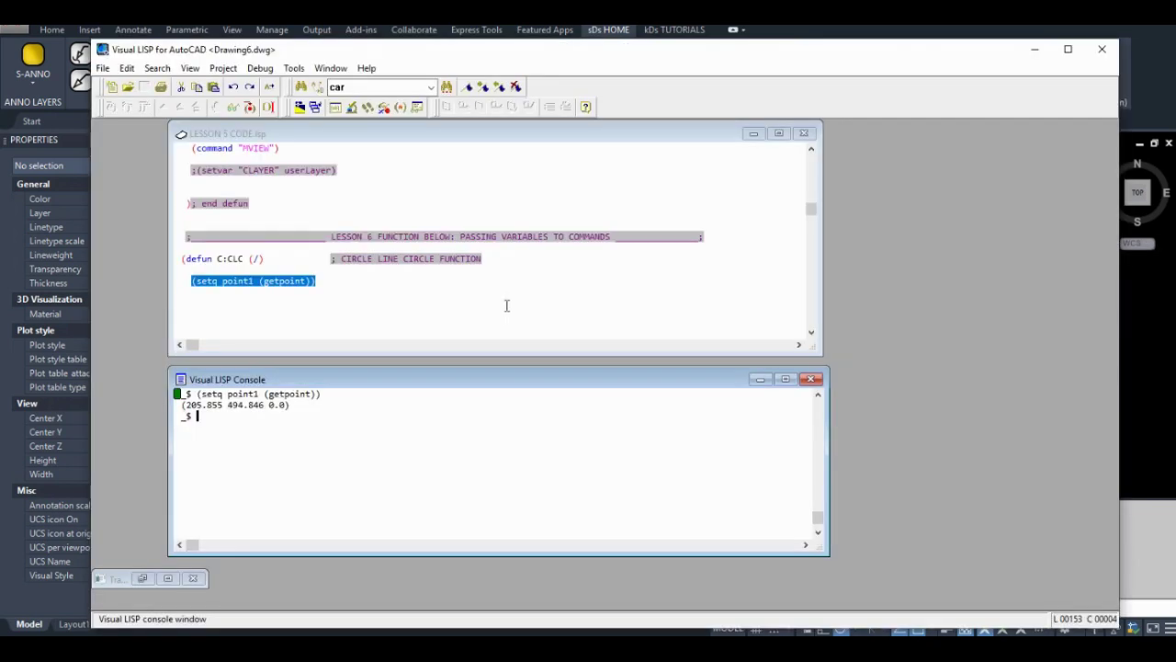
Inspect the returned X, Y and Z values 205.855, 494.846 and 0.0 in the console
double_click(291, 404)
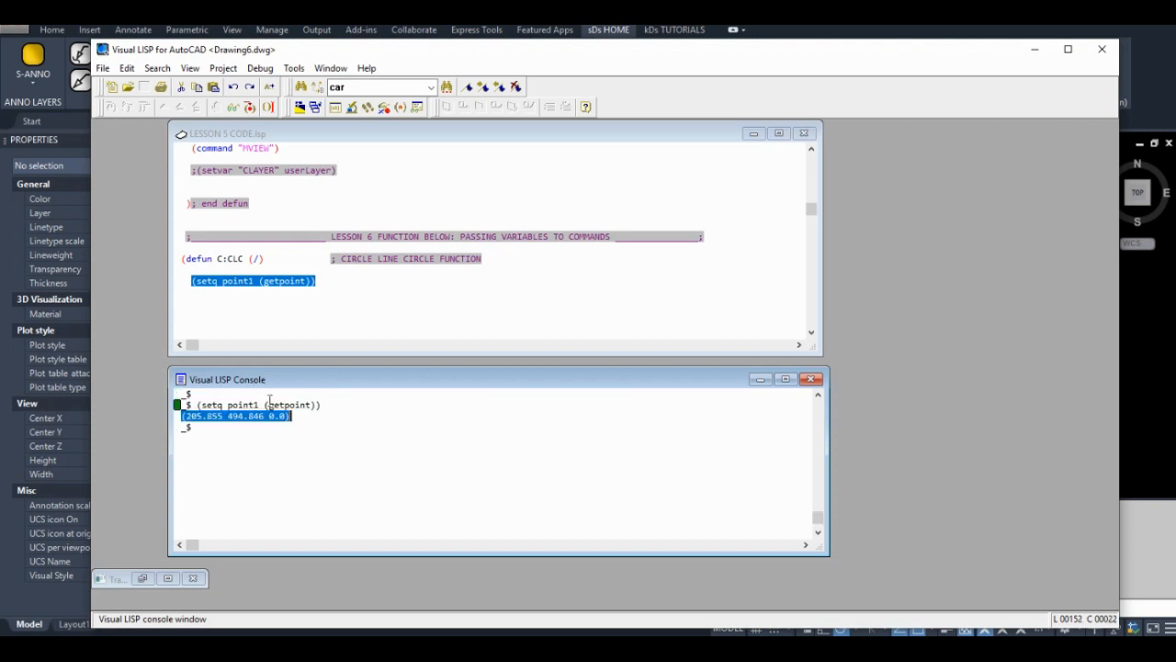
left_click(202, 418)
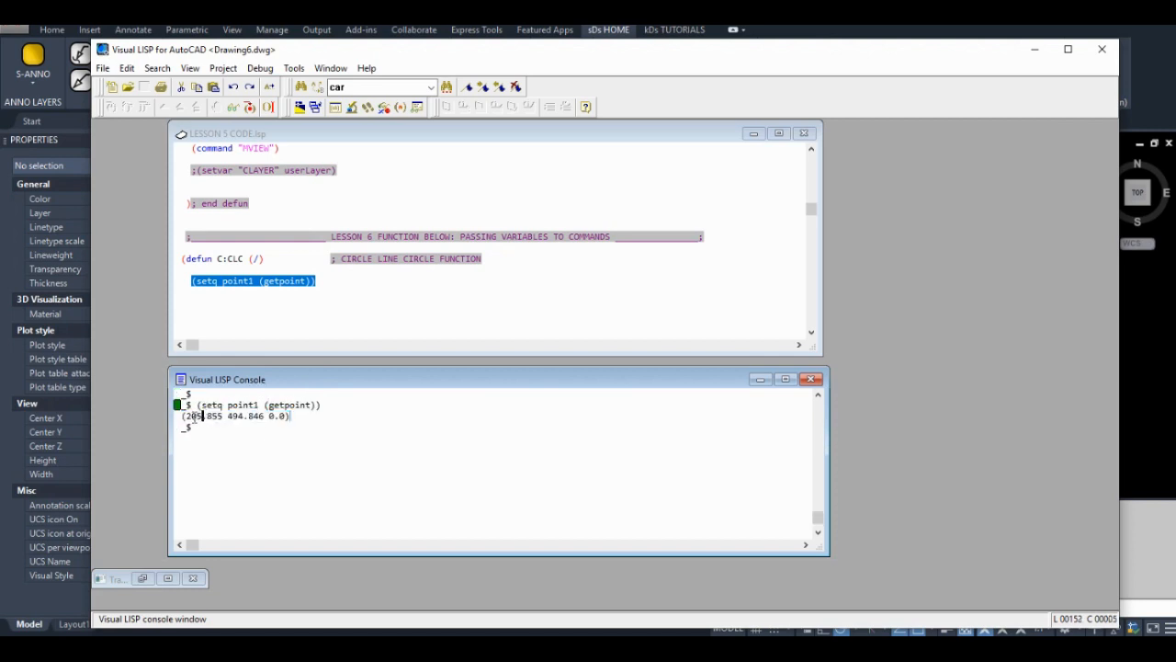
double_click(200, 415)
double_click(244, 416)
left_click(206, 416)
double_click(244, 416)
double_click(276, 416)
left_click(273, 415)
double_click(271, 416)
left_click(279, 415)
Add the "\nSelect First Point: " prompt inside the getpoint call on the point1 line
left_click(237, 299)
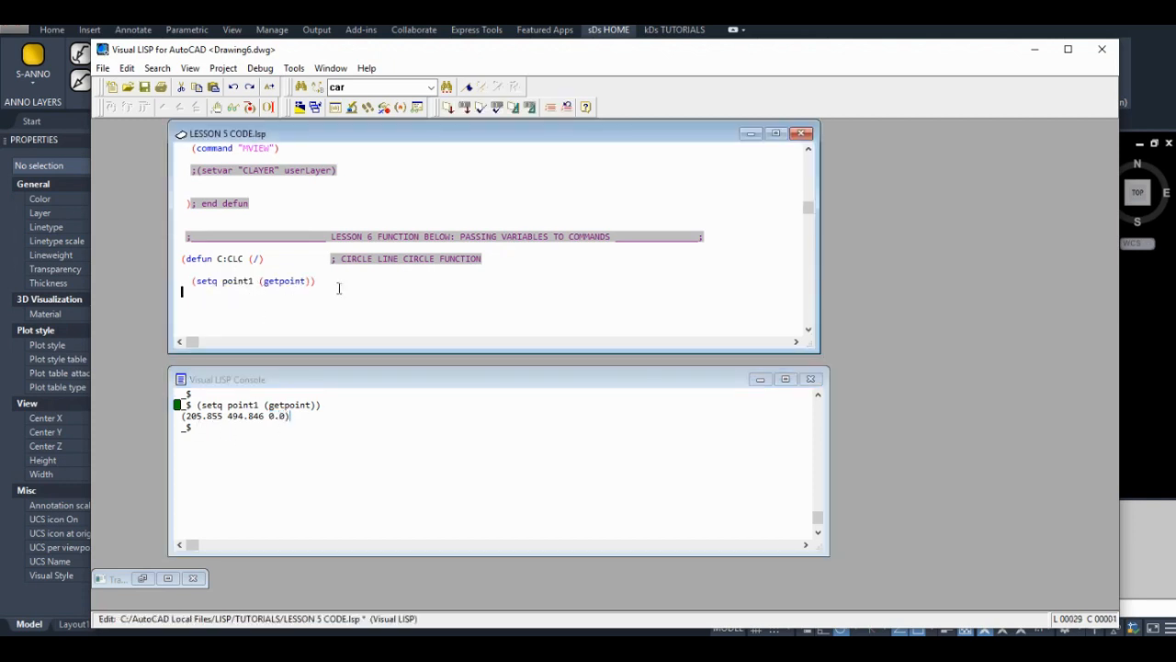
left_click(309, 281)
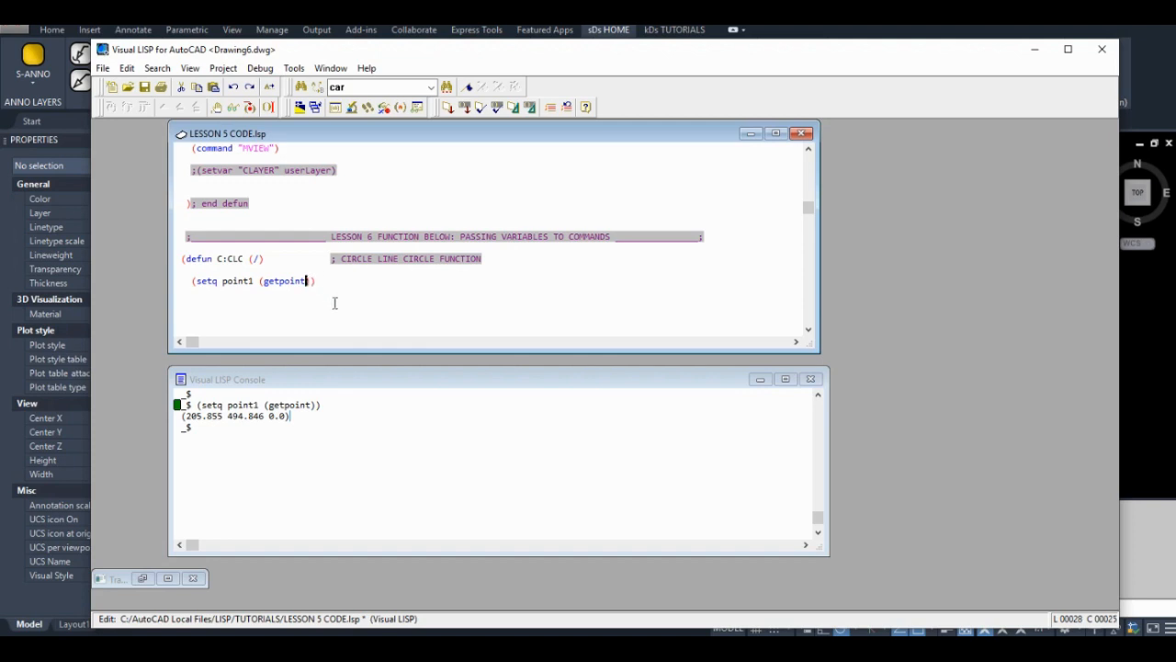
type("\"")
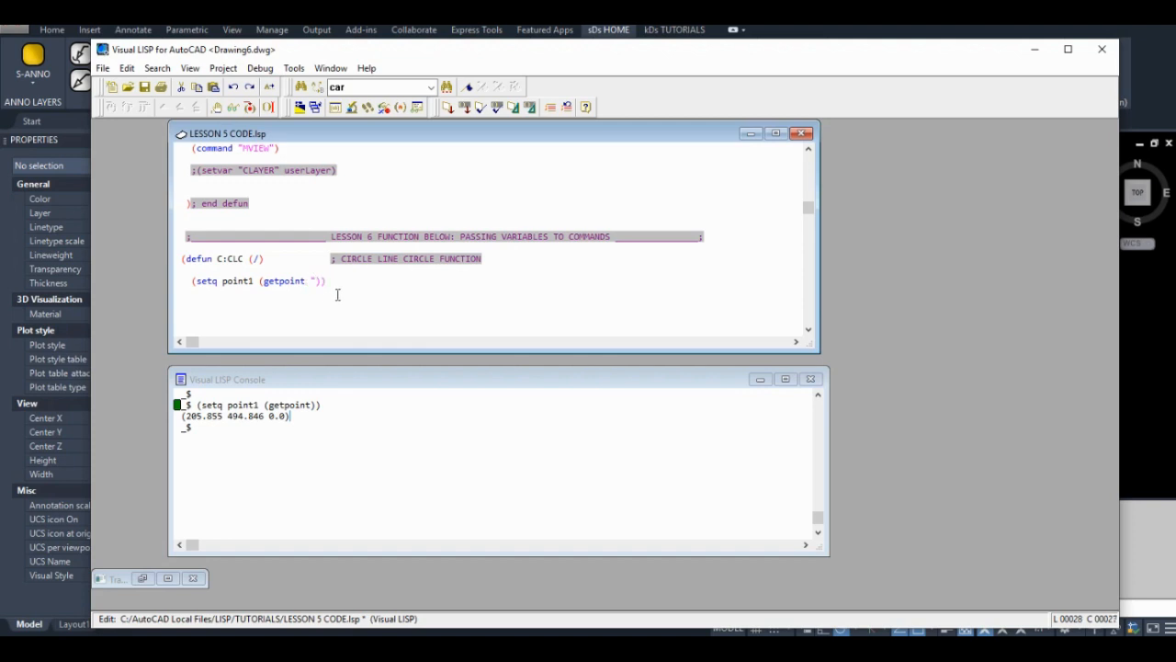
type("\\n")
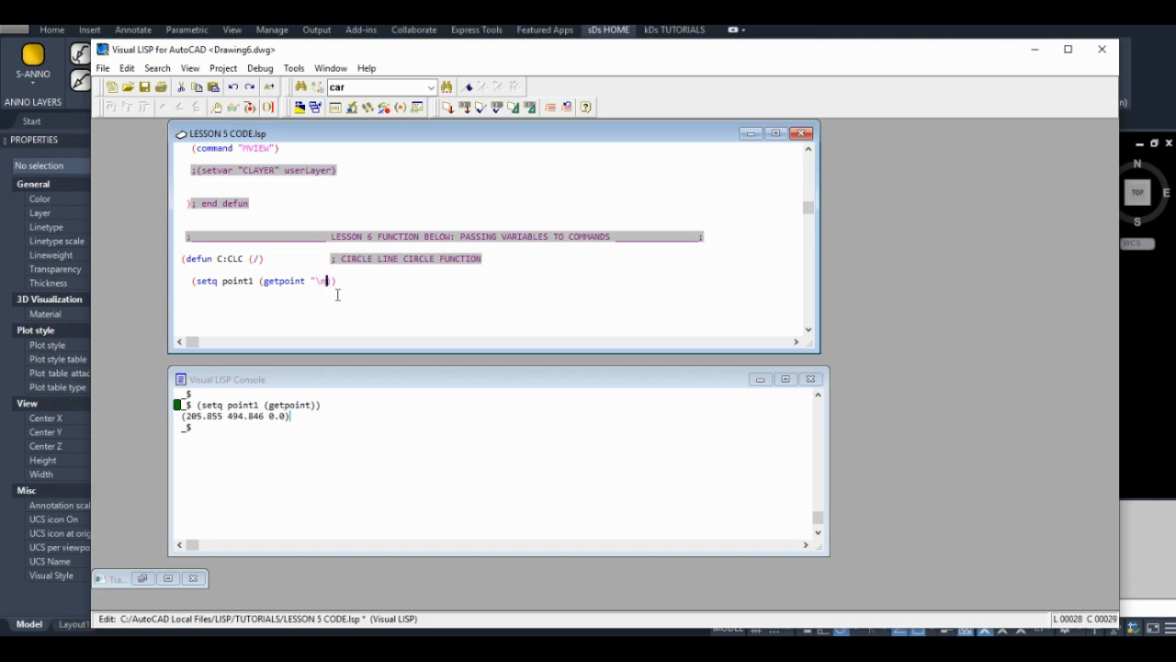
type("Select F")
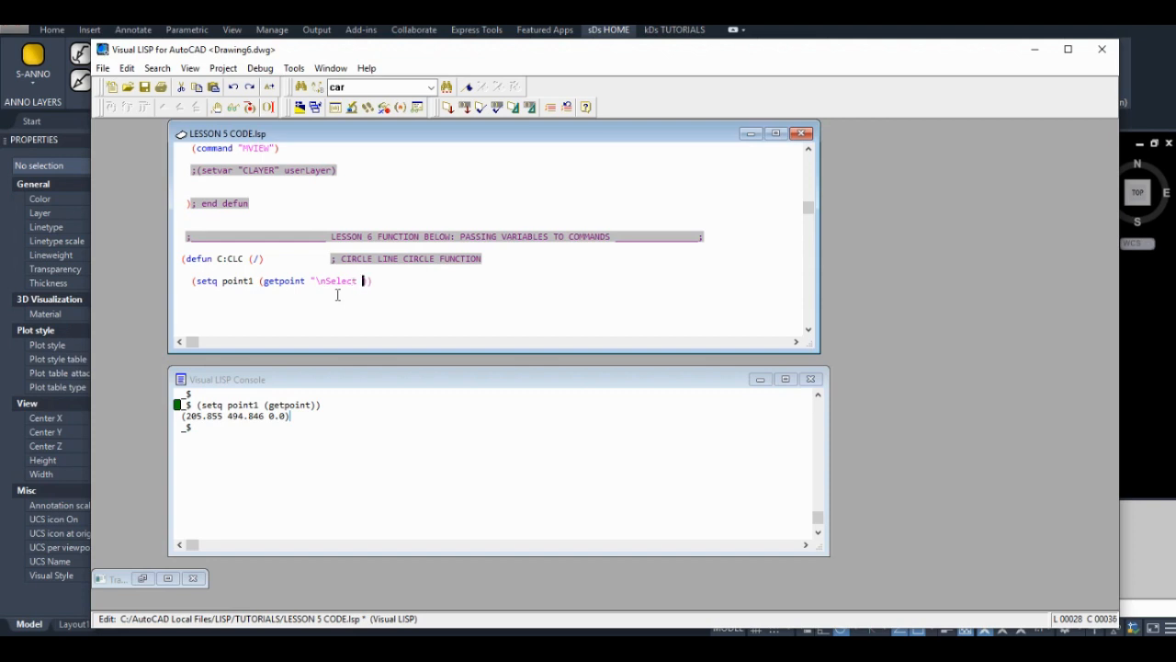
type("irst Point ")
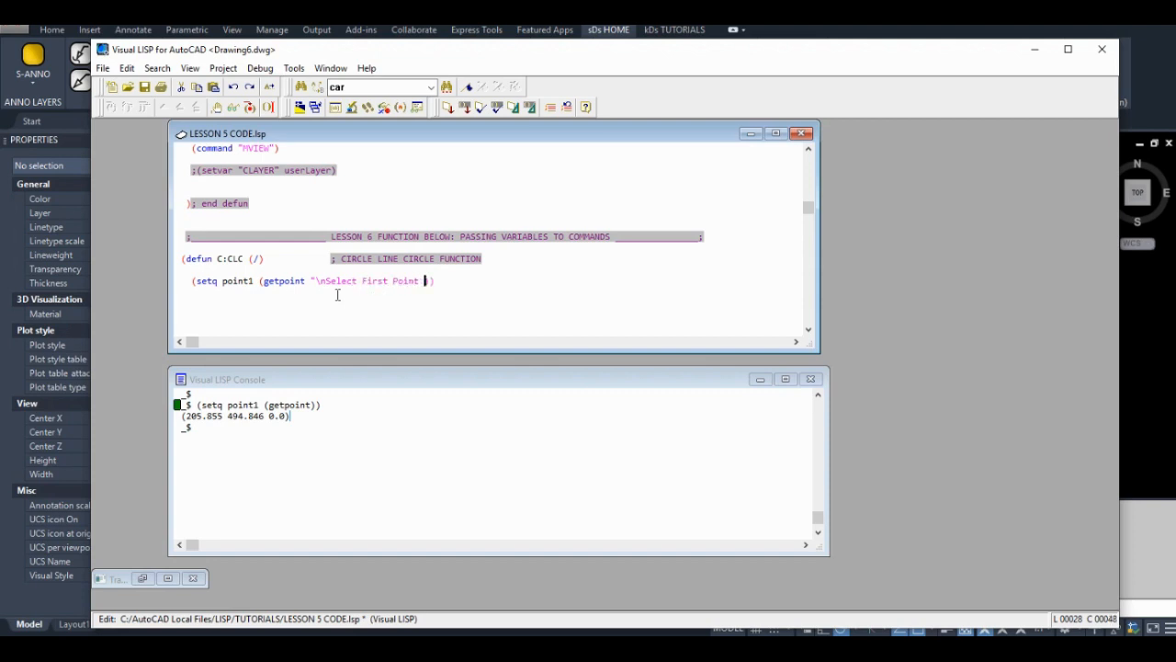
type(": \"")
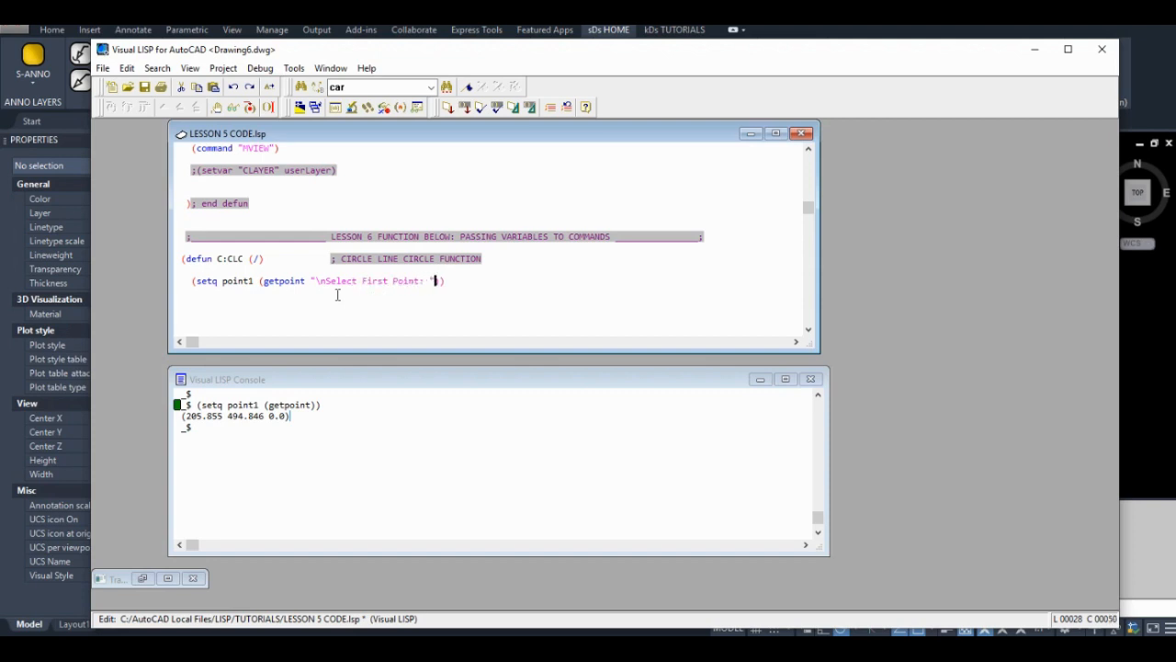
Run the prompted point1 line in the console and pick the first point in the drawing
double_click(447, 280)
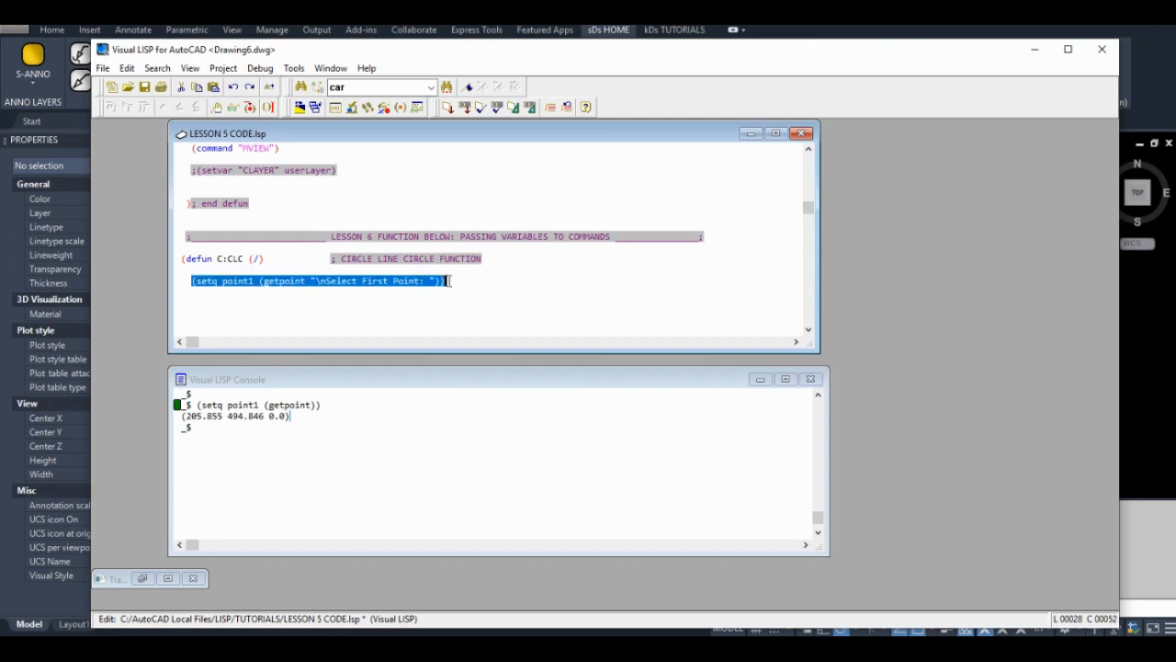
key("ctrl+c")
left_click(234, 424)
key("ctrl+v")
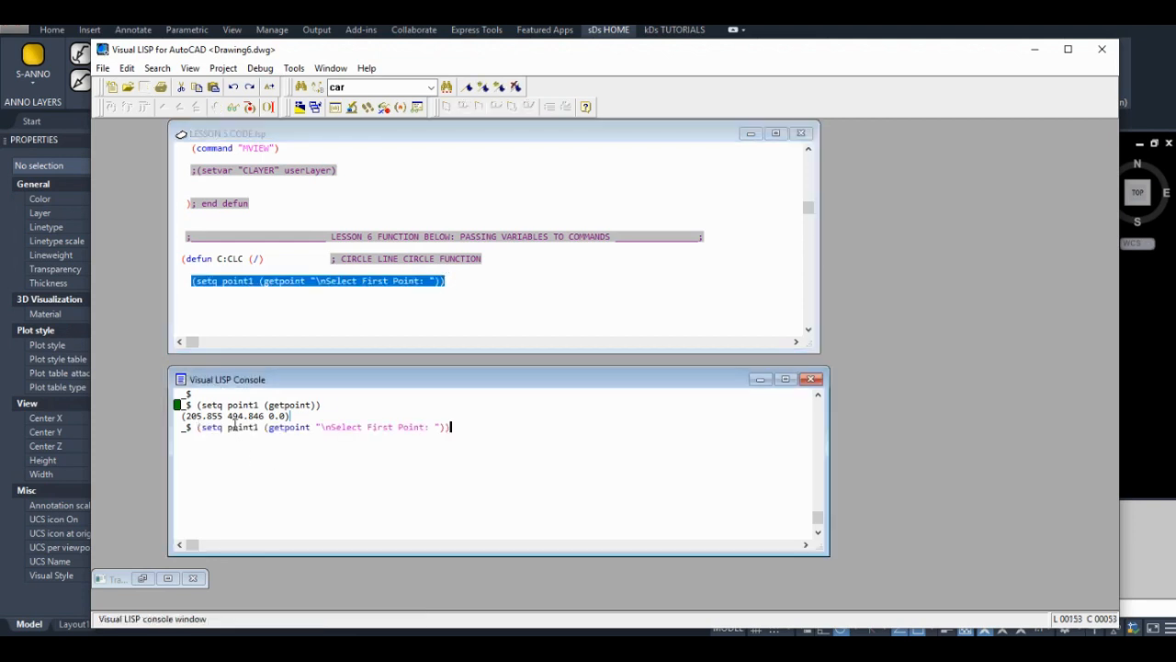
key("Return")
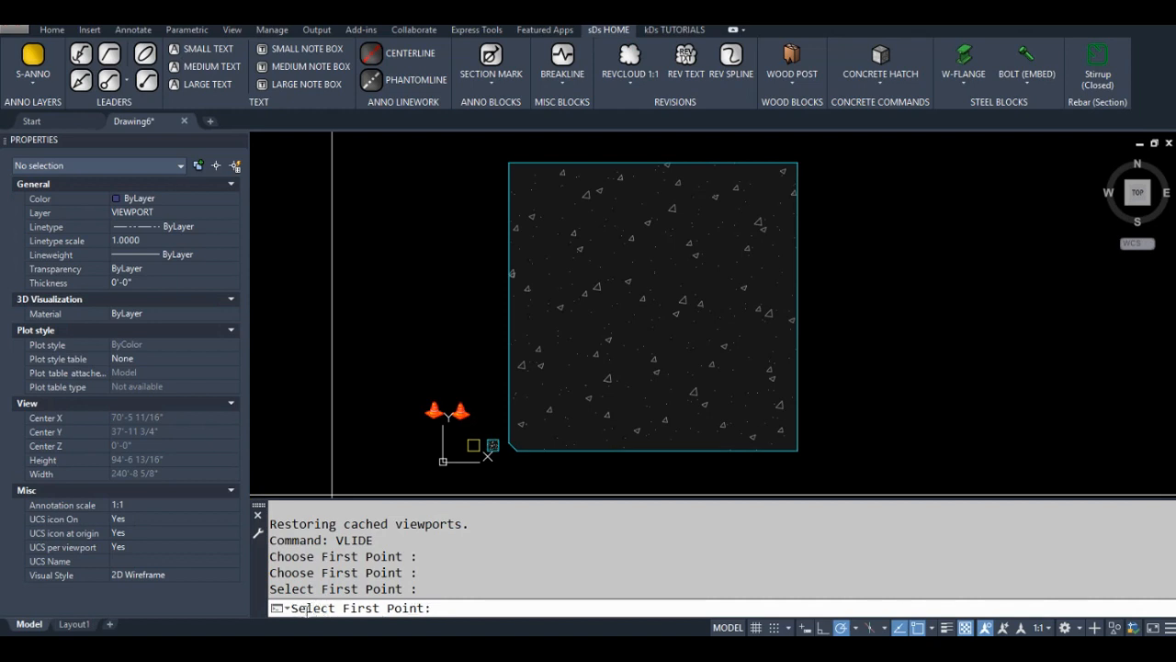
left_click(512, 301)
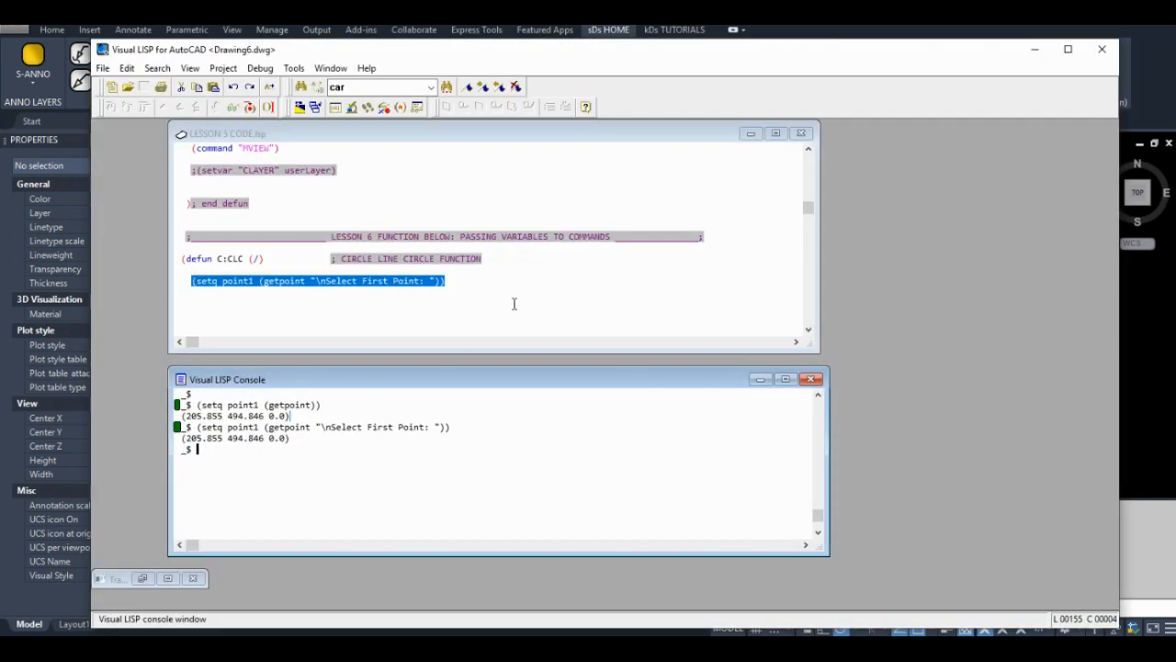
Check the returned coordinates 205.855 494.846 0.0 in the console output
left_click(449, 283)
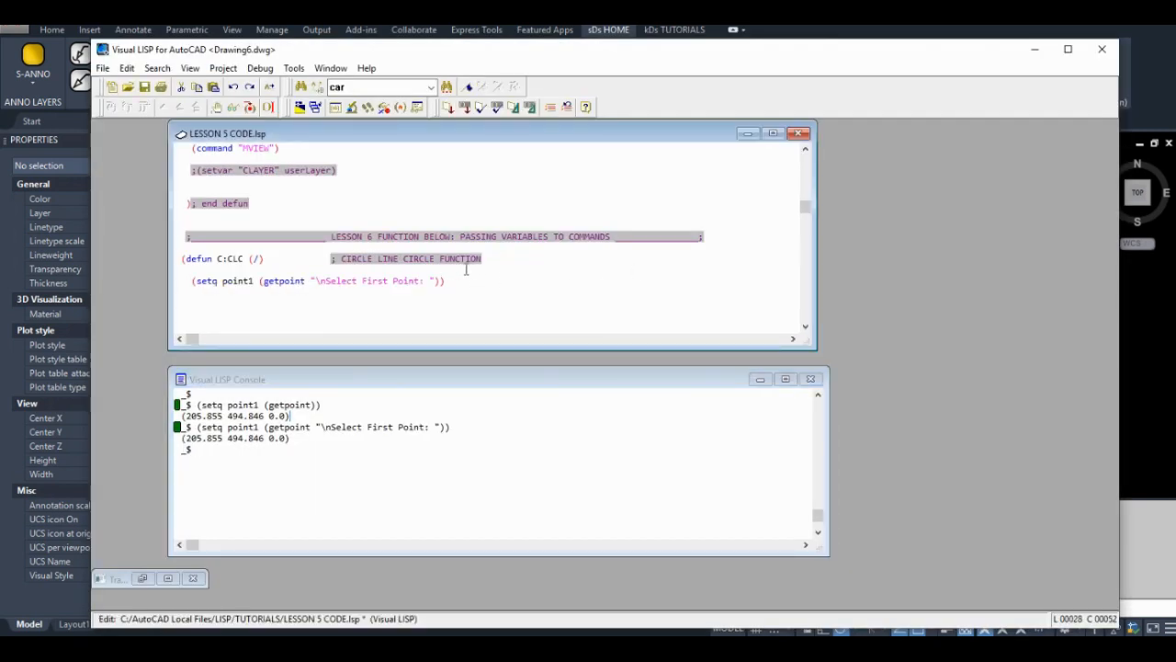
left_click(203, 438)
double_click(203, 437)
double_click(245, 437)
double_click(279, 438)
left_click(469, 278)
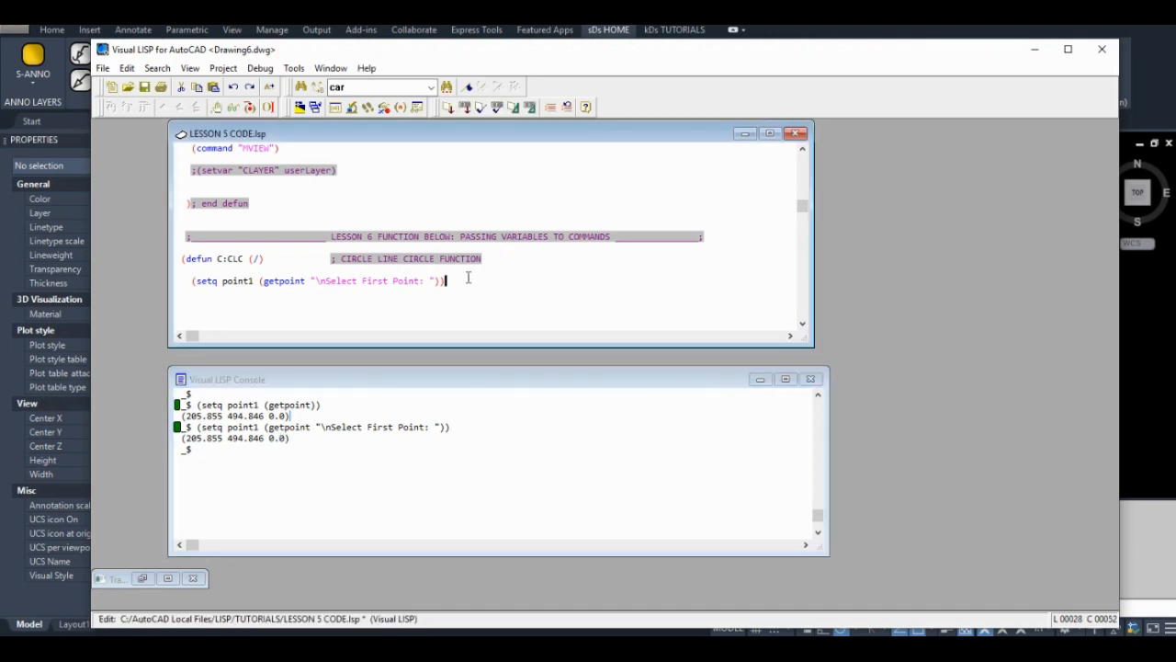
Duplicate the point1 line below it as (setq point2 (getpoint "\nSelect Second Point: "))
double_click(447, 280)
left_click(457, 283)
key("Return")
key("Return")
key("ctrl+v")
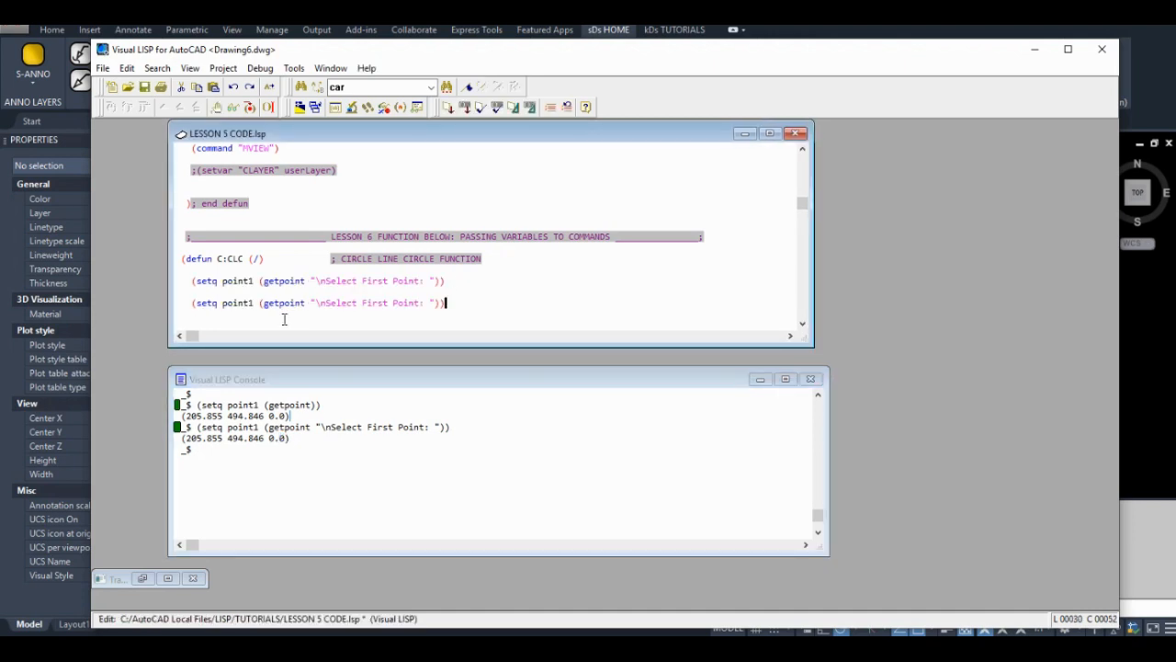
left_click_drag(256, 302, 250, 303)
type("2")
left_click_drag(388, 303, 362, 303)
type("Second")
left_click_drag(452, 303, 191, 303)
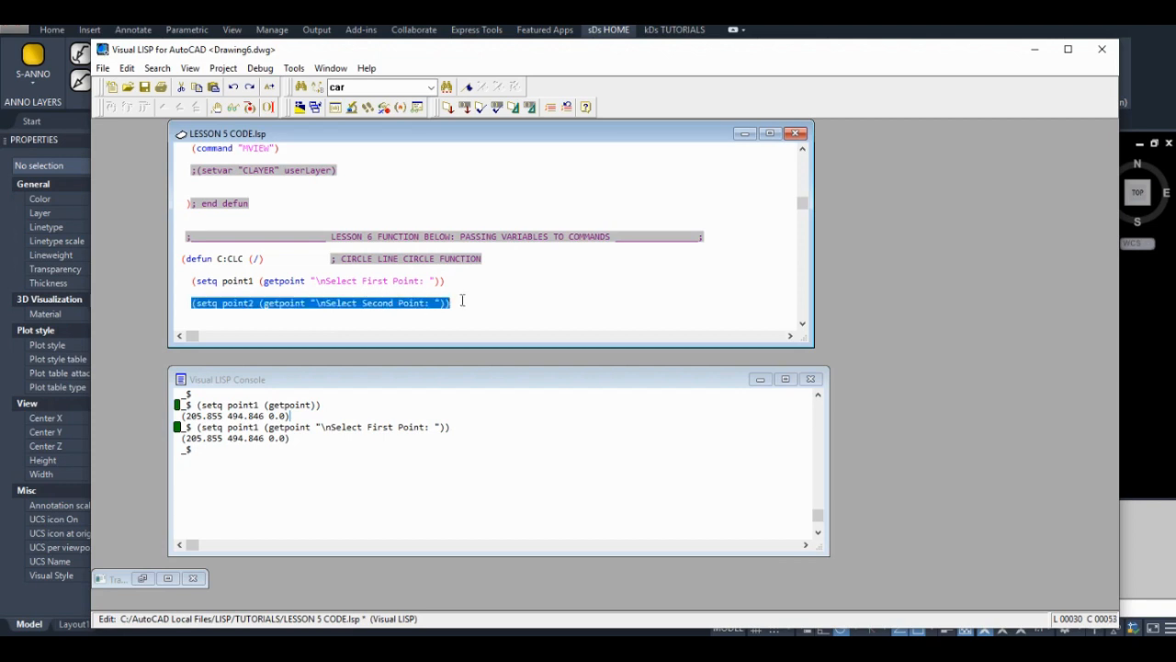
Run the point2 line in the console and pick the midpoint of the rectangle's top edge
left_click(236, 457)
key("ctrl+v")
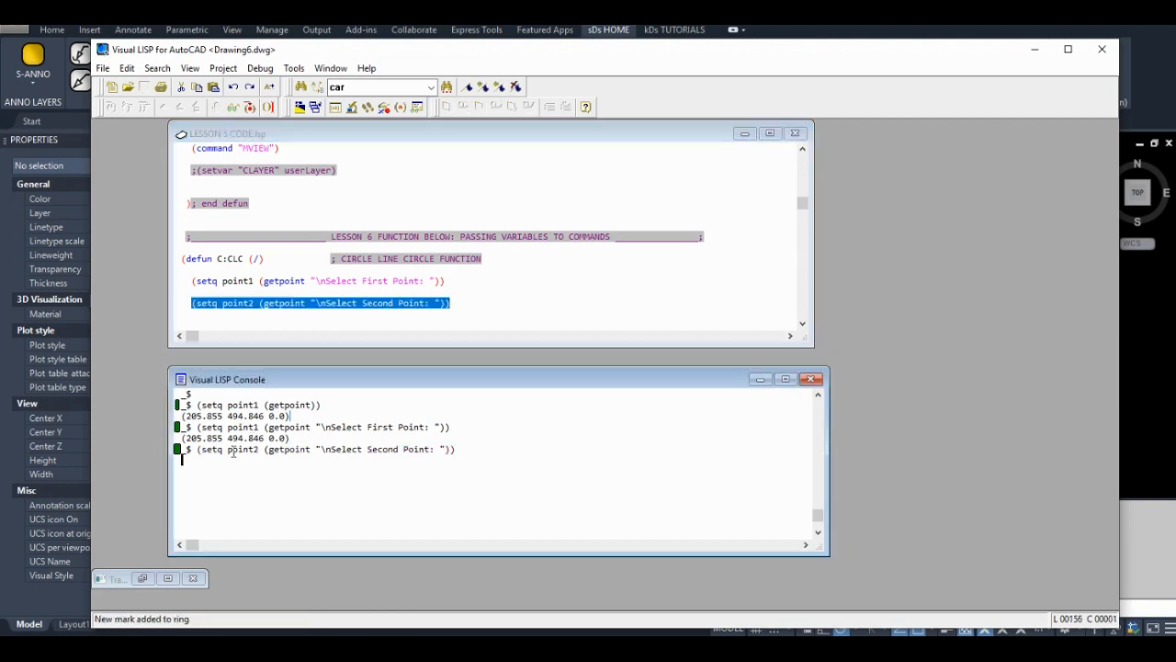
key("Return")
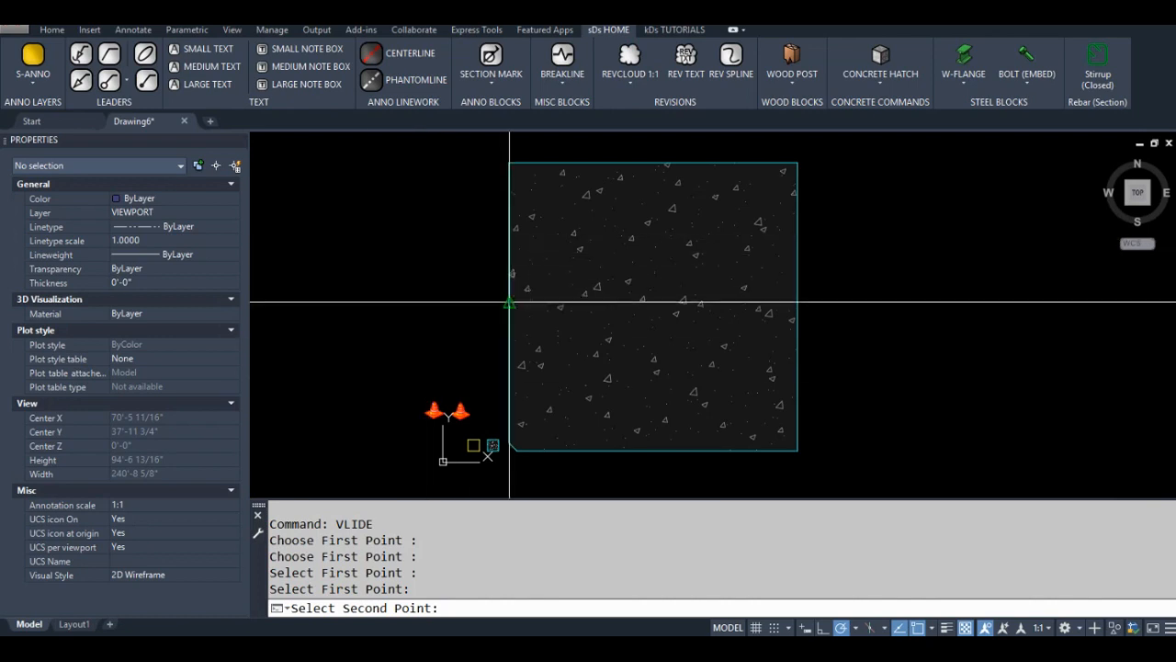
left_click(652, 168)
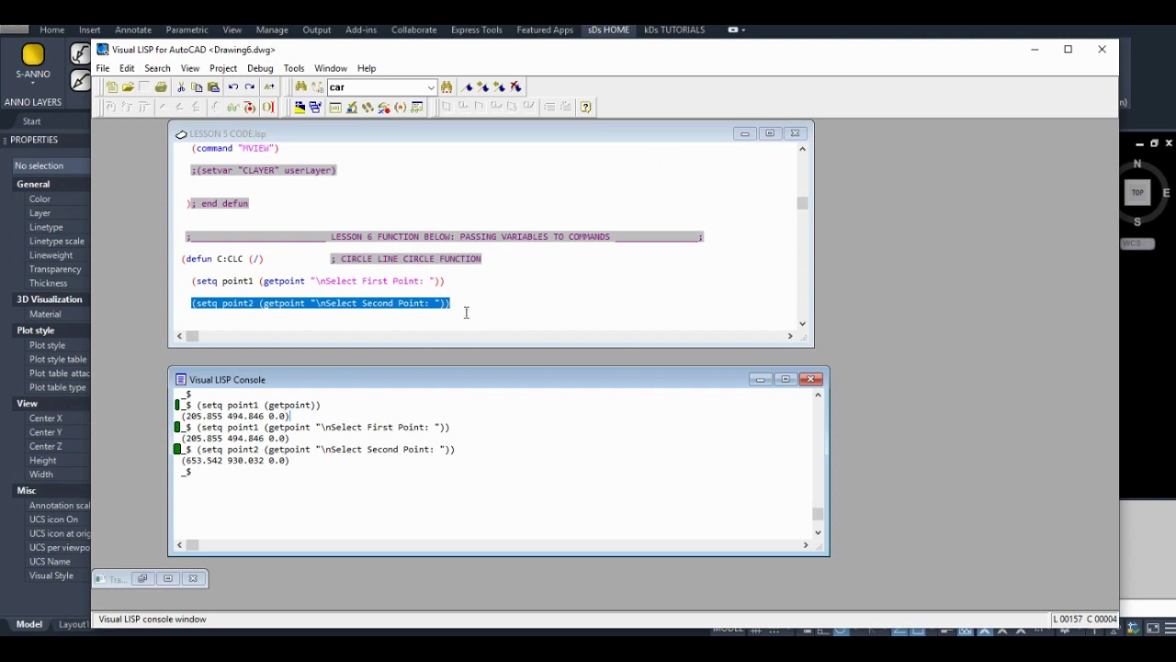
left_click(464, 306)
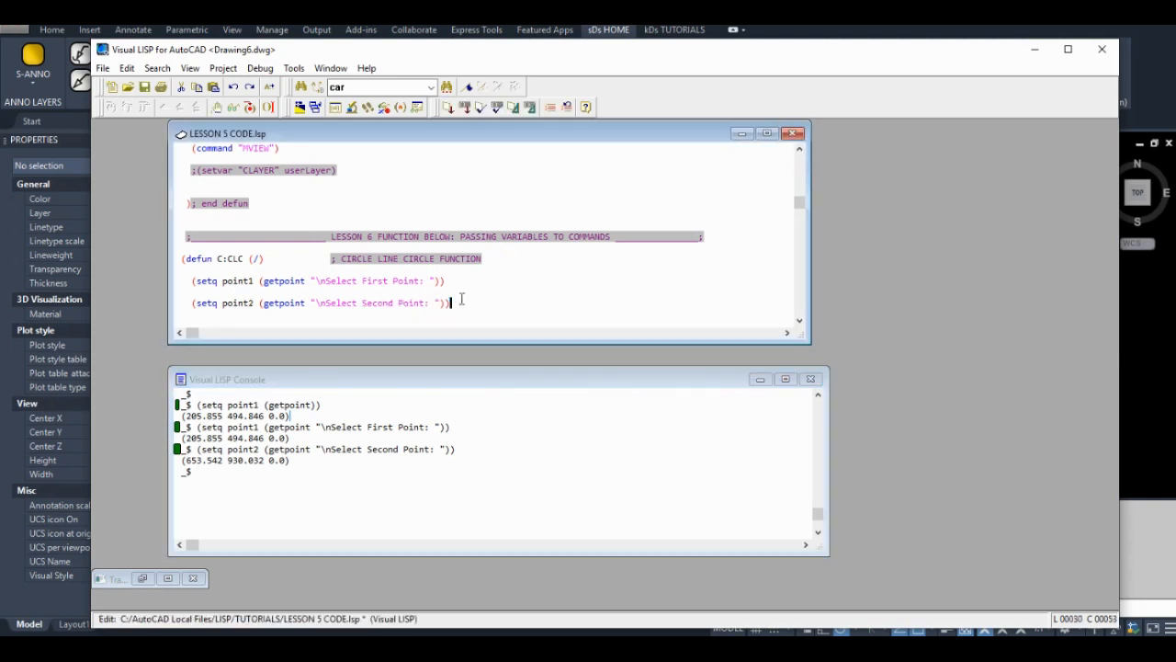
scroll(432, 280, "down", 1)
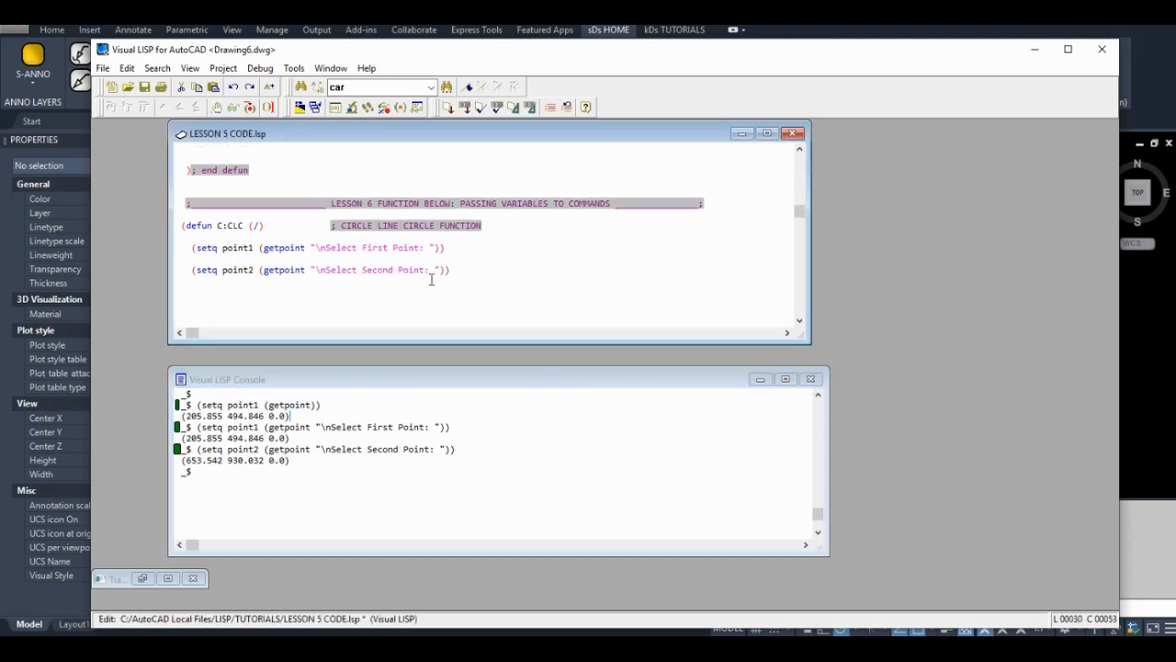
Insert point1 as the base point argument of getpoint on the point2 line
left_click(306, 269)
double_click(237, 247)
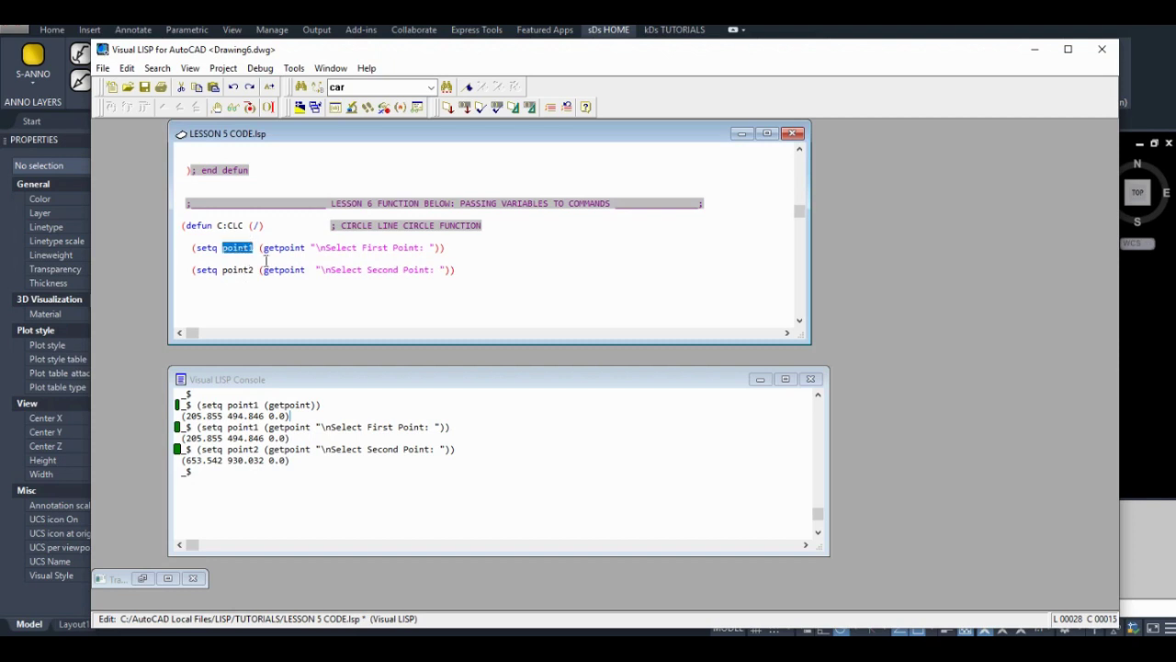
left_click(312, 270)
key("ctrl+v")
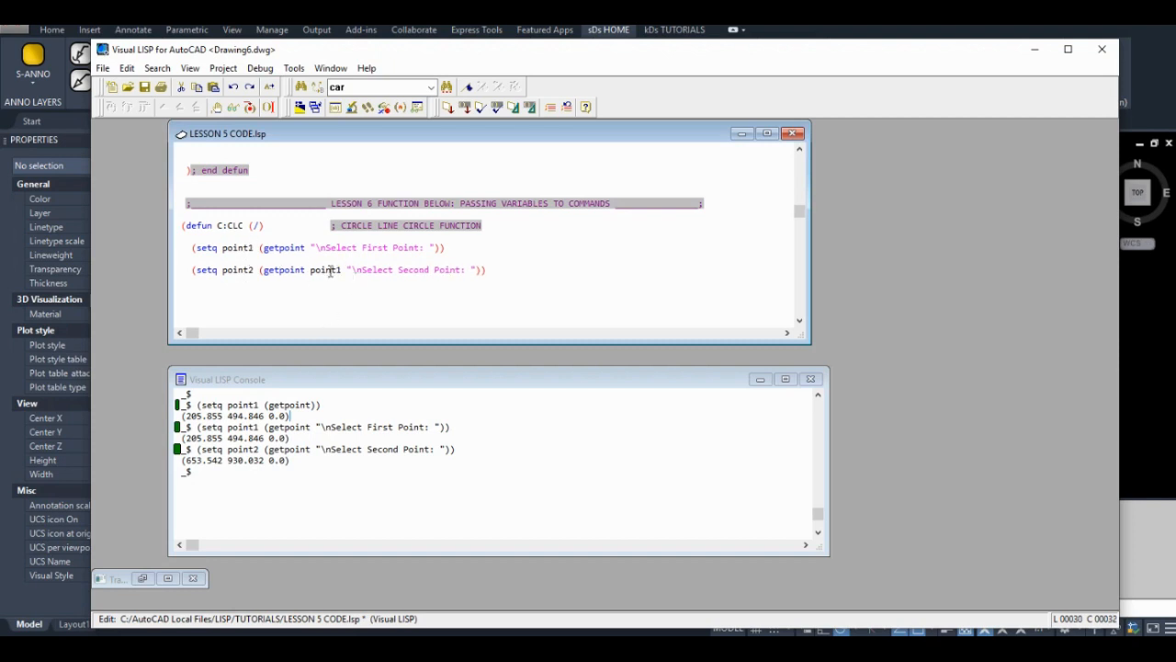
double_click(331, 270)
left_click(331, 269)
double_click(494, 272)
key("ctrl+c")
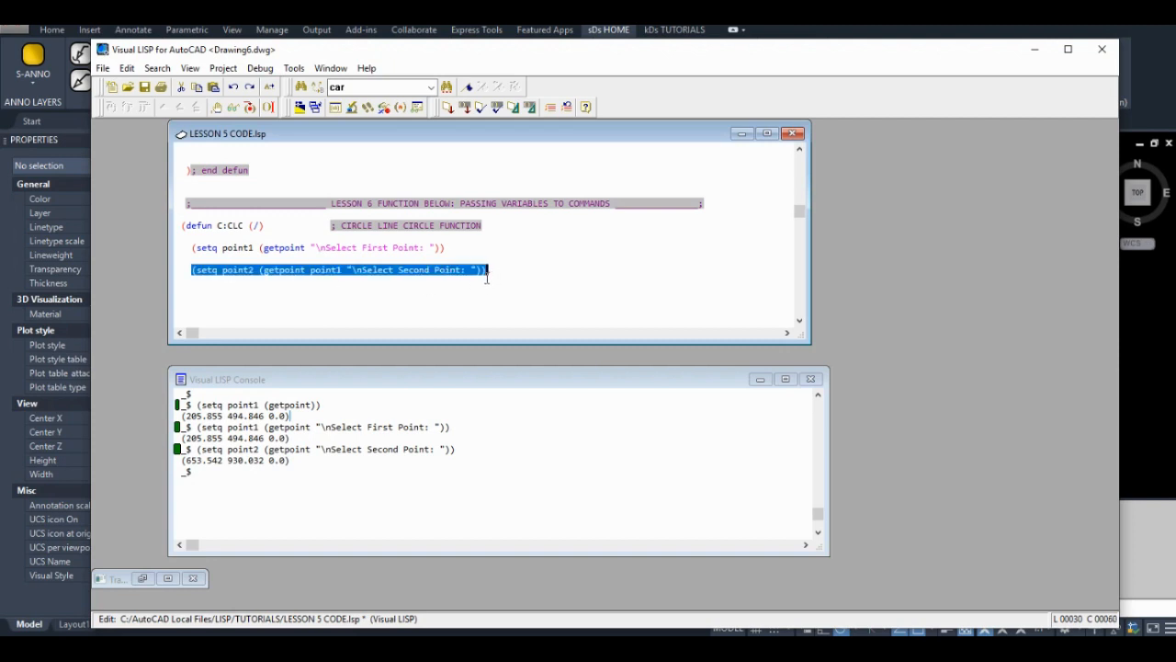
Run the updated point2 line in the console and pick the second point in the drawing
left_click(243, 473)
key("ctrl+v")
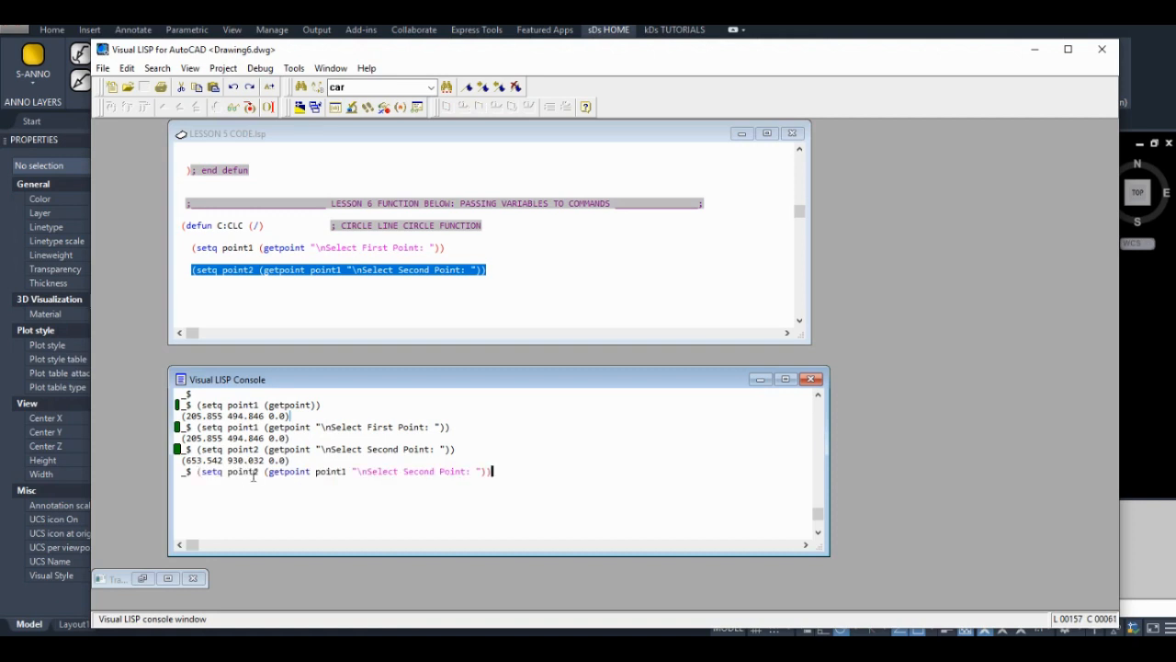
key("Return")
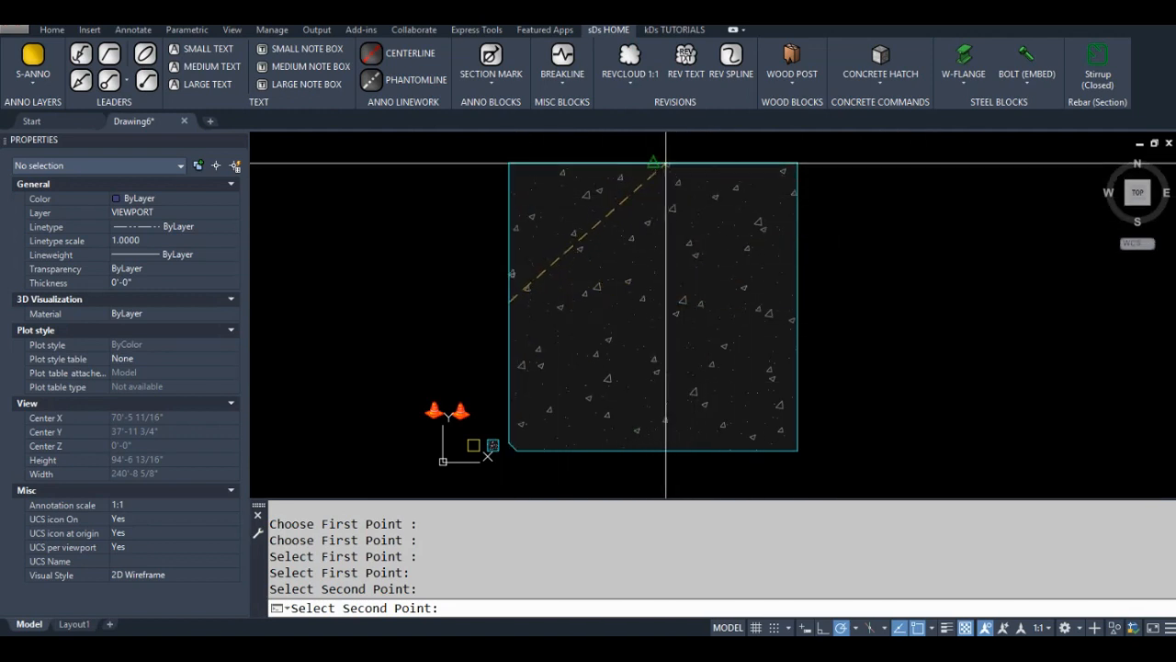
left_click(652, 167)
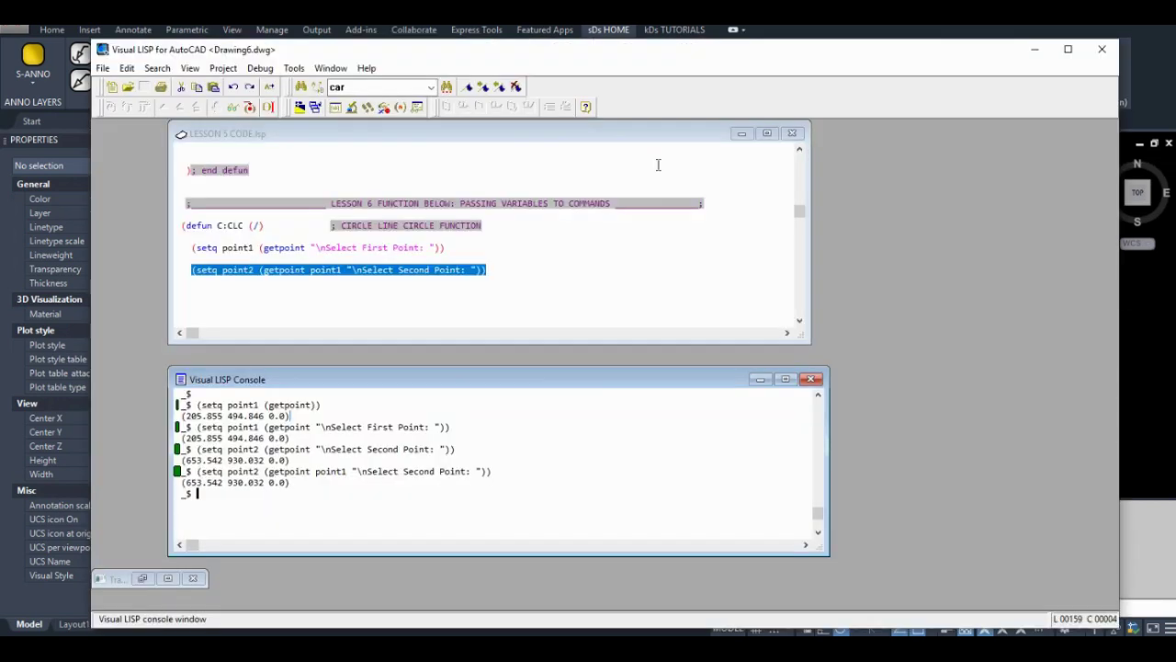
left_click(515, 273)
Write a third line (setq D1 (distance point1 point2)), pasting in the point variable names
key("Return")
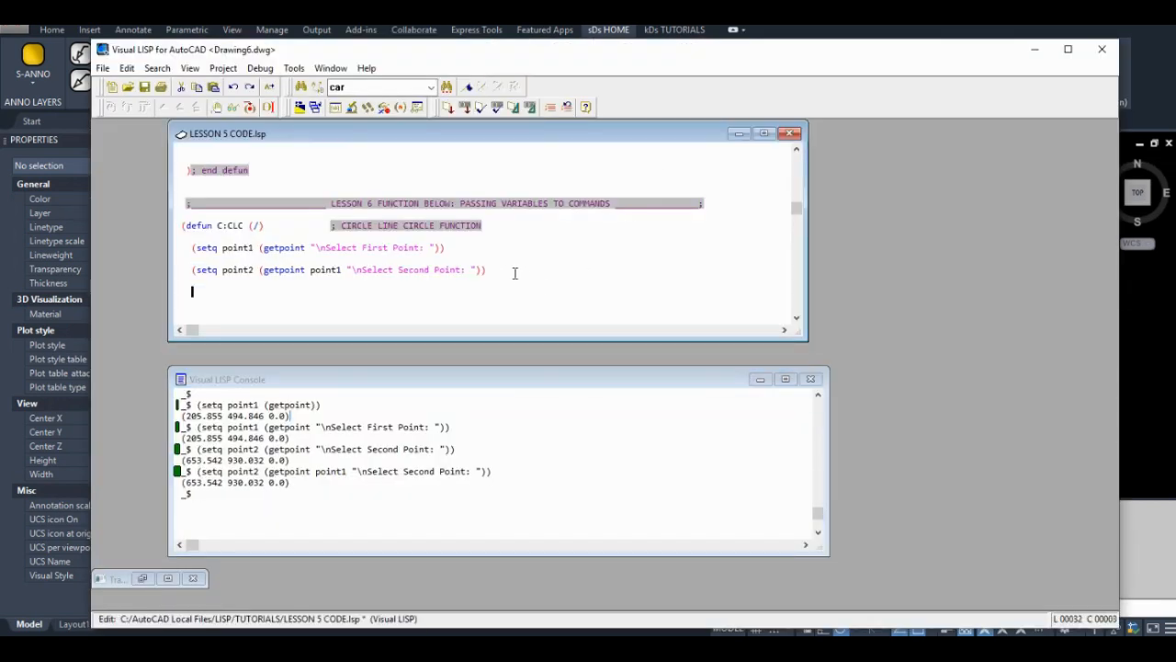
type("(cist")
type("ance")
key("BackSpace")
key("BackSpace")
key("BackSpace")
type("setq ")
type("D1")
type("(distance")
double_click(237, 247)
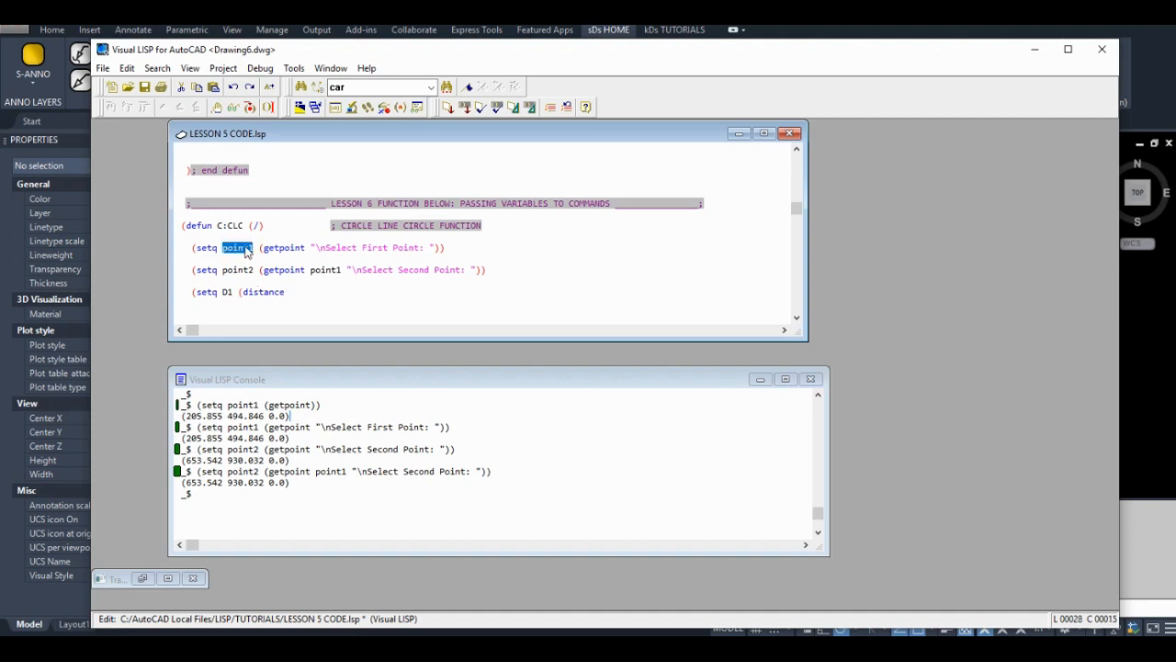
key("ctrl+c")
left_click(329, 293)
key("ctrl+v")
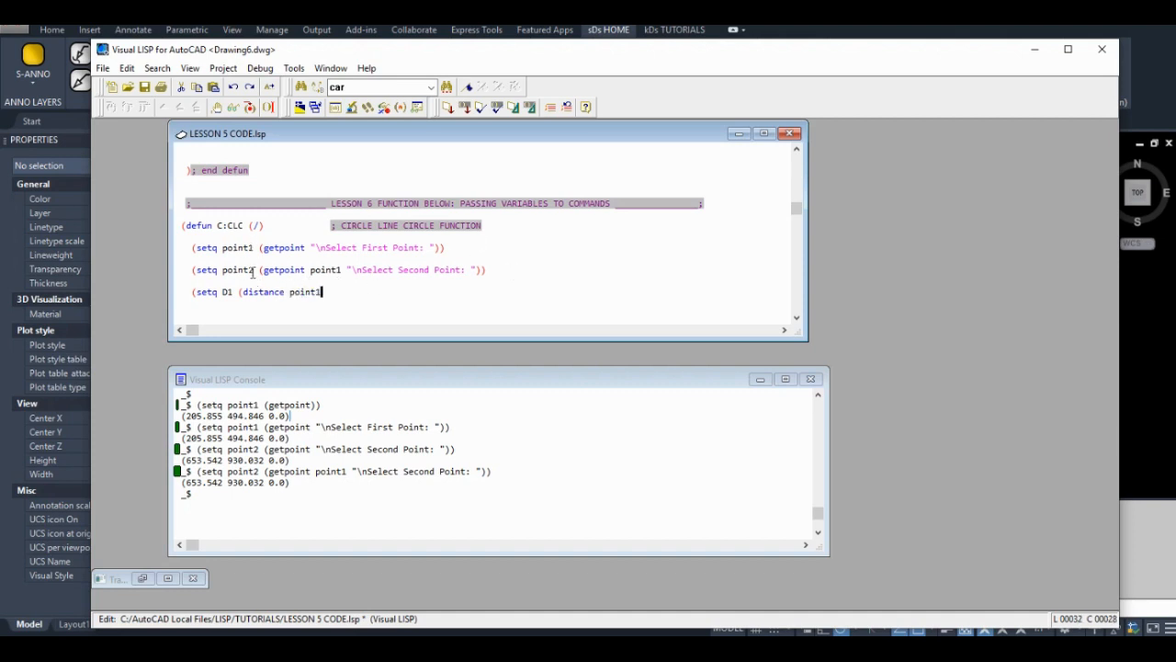
double_click(241, 271)
key("ctrl+c")
left_click(330, 291)
key("ctrl+v")
type(")")
Review the completed distance expression by selecting its parts
double_click(305, 292)
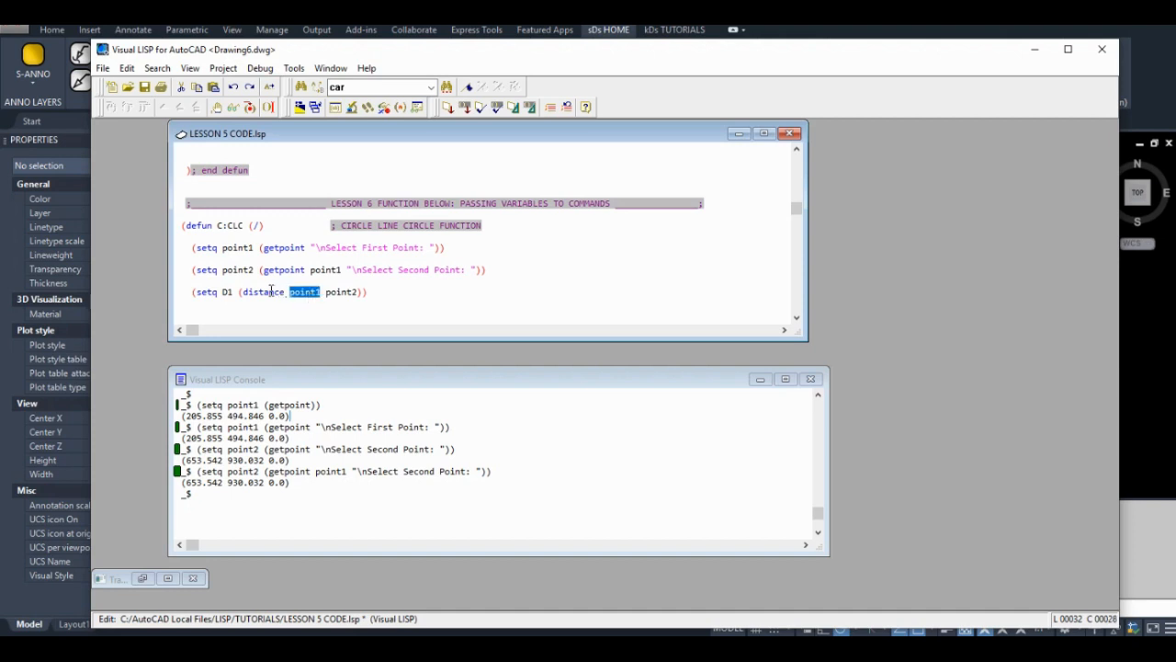
double_click(267, 291)
left_click(272, 292)
double_click(239, 291)
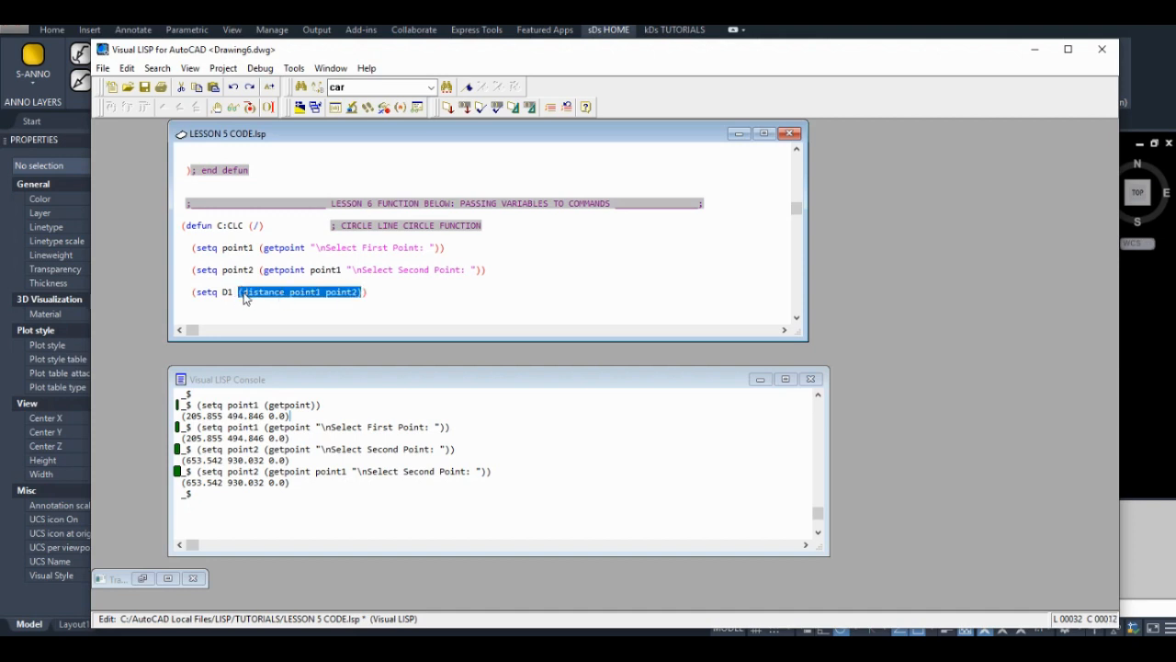
left_click(306, 294)
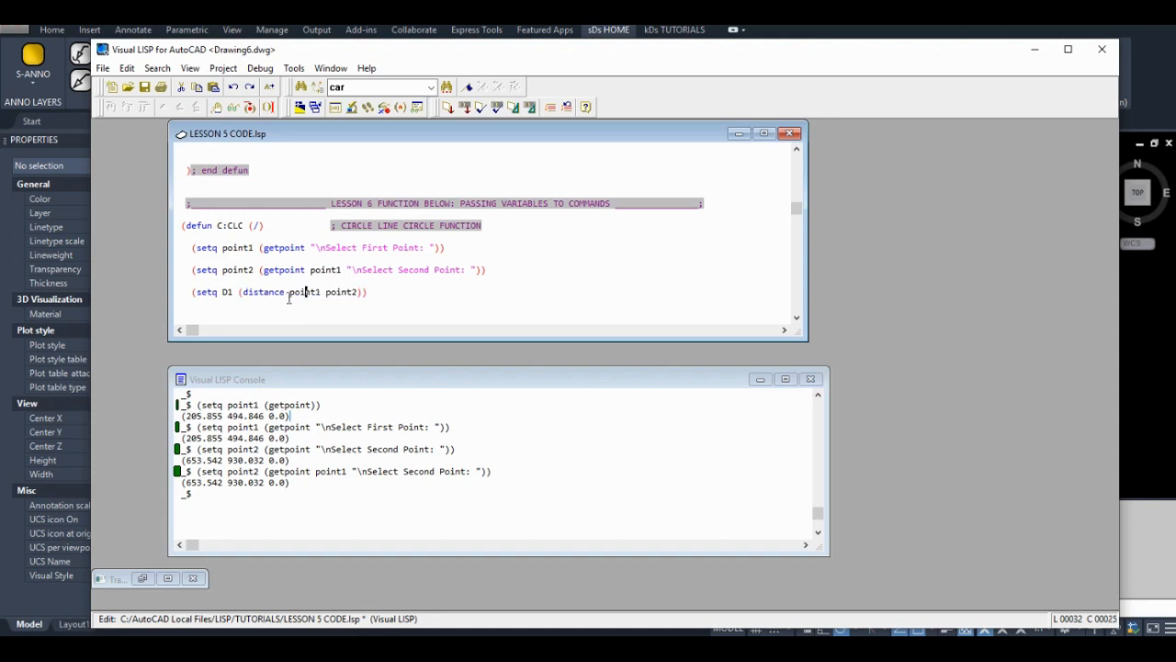
left_click(265, 294)
Declare point1, point2 and D1 as local variables after the / in the defun header
double_click(239, 247)
left_click(260, 225)
type("point1 )")
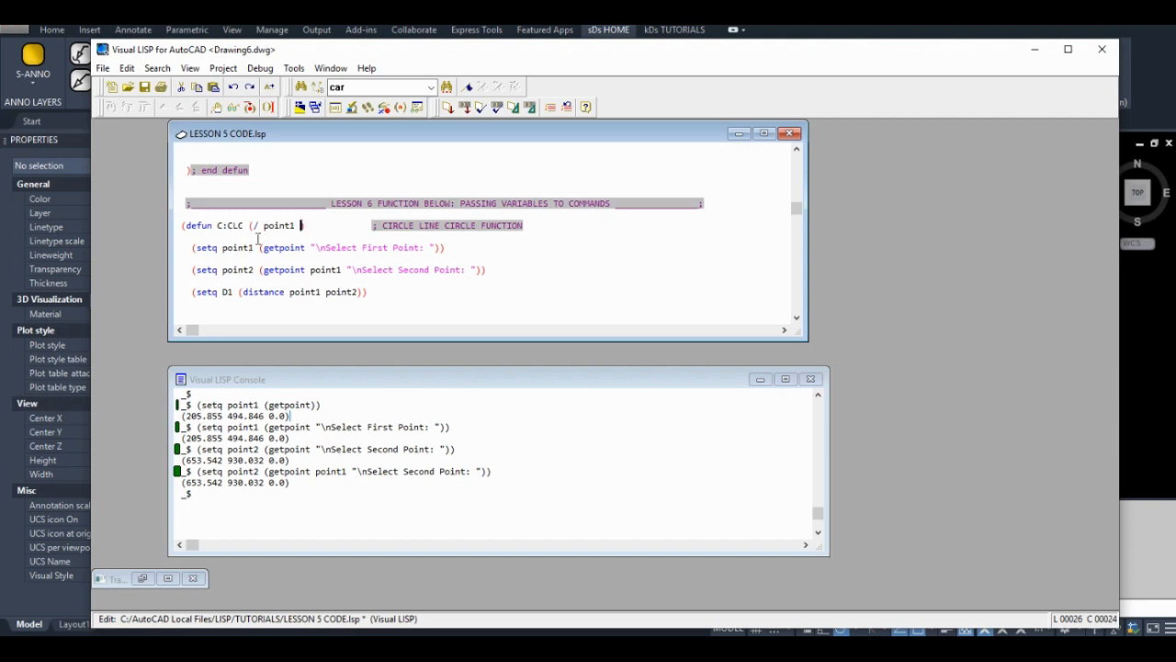
double_click(236, 269)
left_click(296, 225)
type("point2")
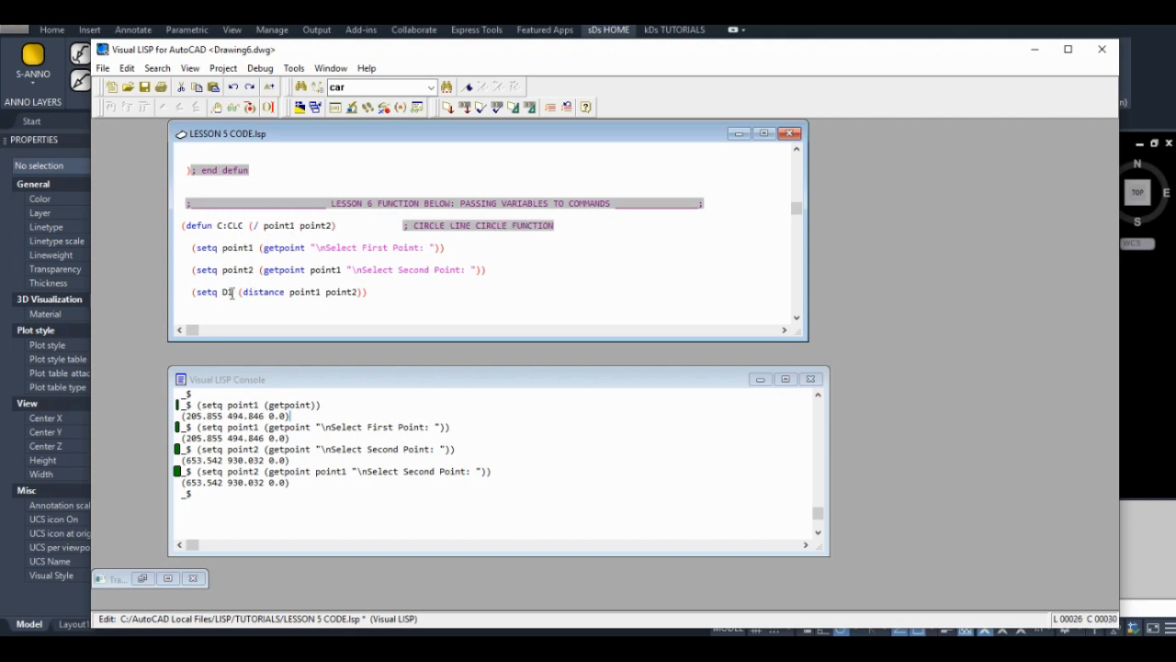
double_click(228, 292)
left_click(333, 225)
type("D1")
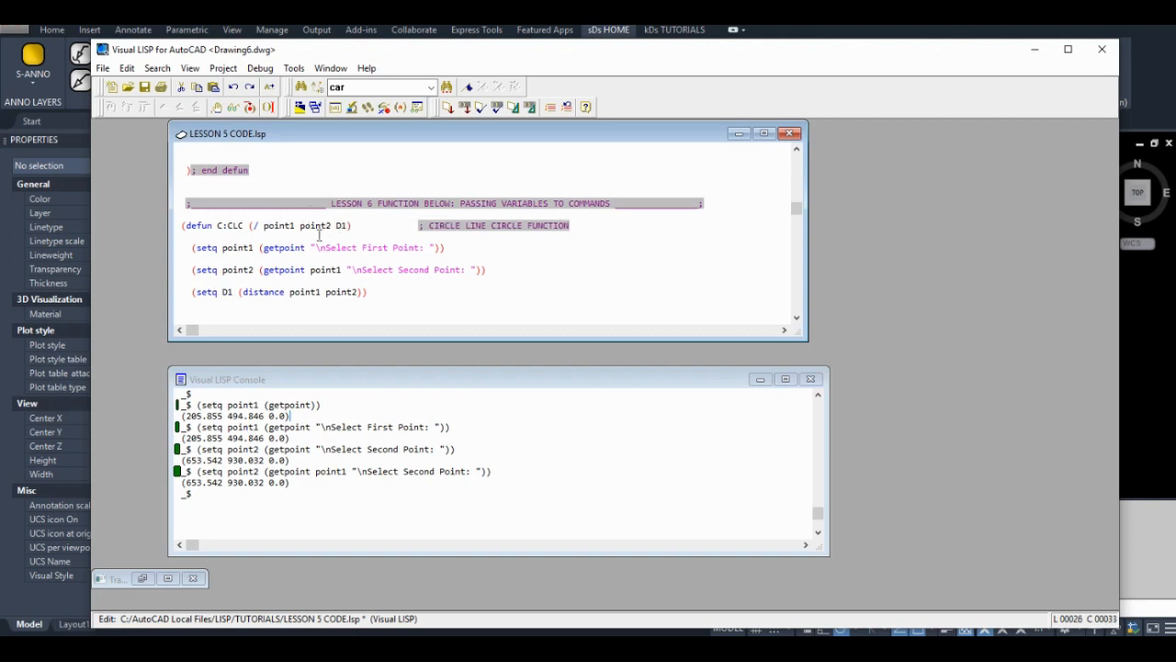
Add a Watch on point1 to check its current value, then close the Watch window
double_click(316, 225)
double_click(278, 225)
right_click(281, 225)
left_click(326, 356)
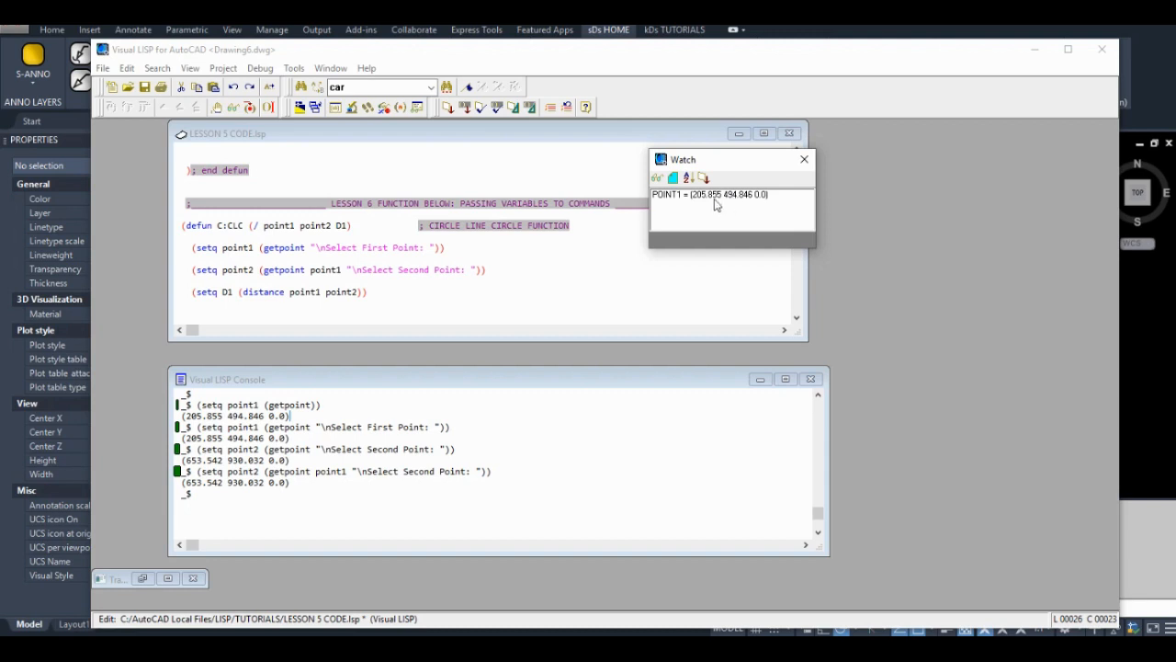
left_click(804, 159)
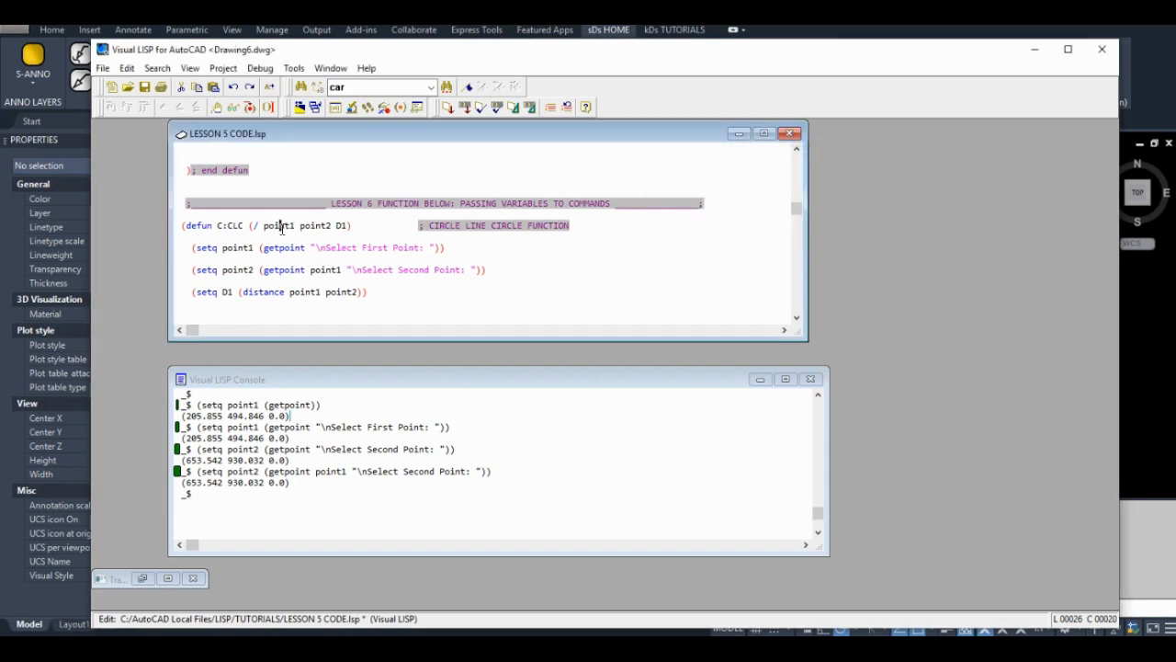
Review the variable names in the header and body, ending with the caret after the D1 line
double_click(279, 225)
double_click(237, 248)
left_click(240, 269)
double_click(240, 269)
left_click(321, 269)
double_click(326, 269)
left_click(370, 292)
Evaluate the (distance point1 point2) expression in the console, returning 624.348
double_click(258, 292)
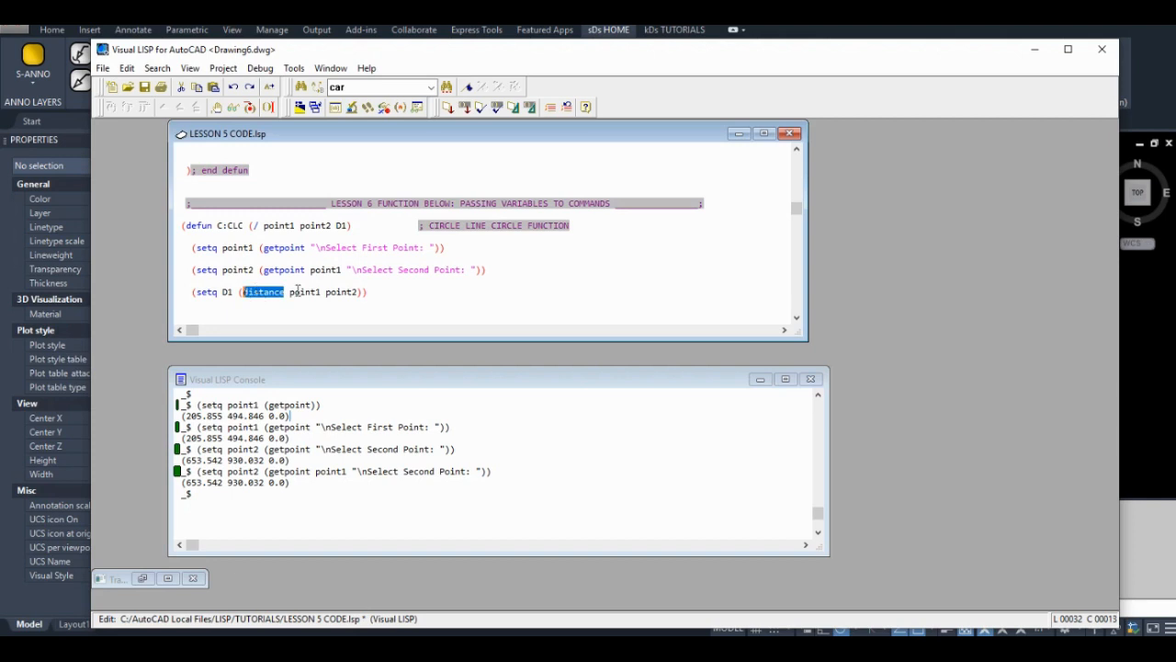
double_click(239, 293)
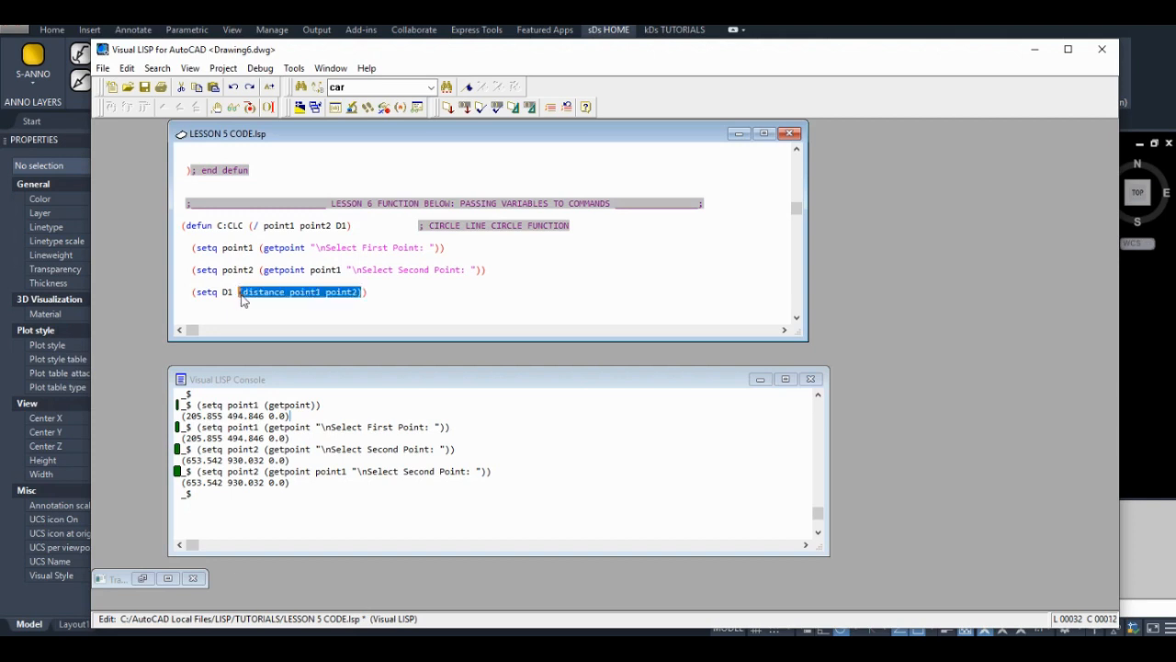
key("ctrl+c")
left_click(243, 496)
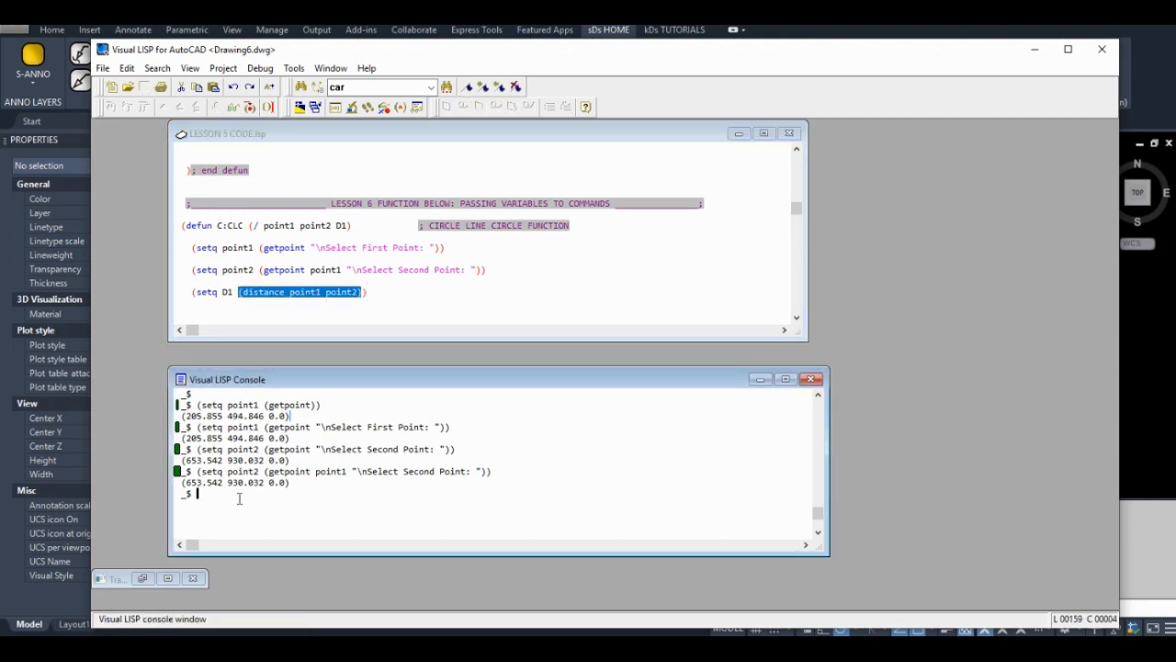
key("ctrl+v")
key("Return")
Evaluate the (setq D1 ...) assignment line in the console
left_click(368, 292)
scroll(367, 276, "down", 1)
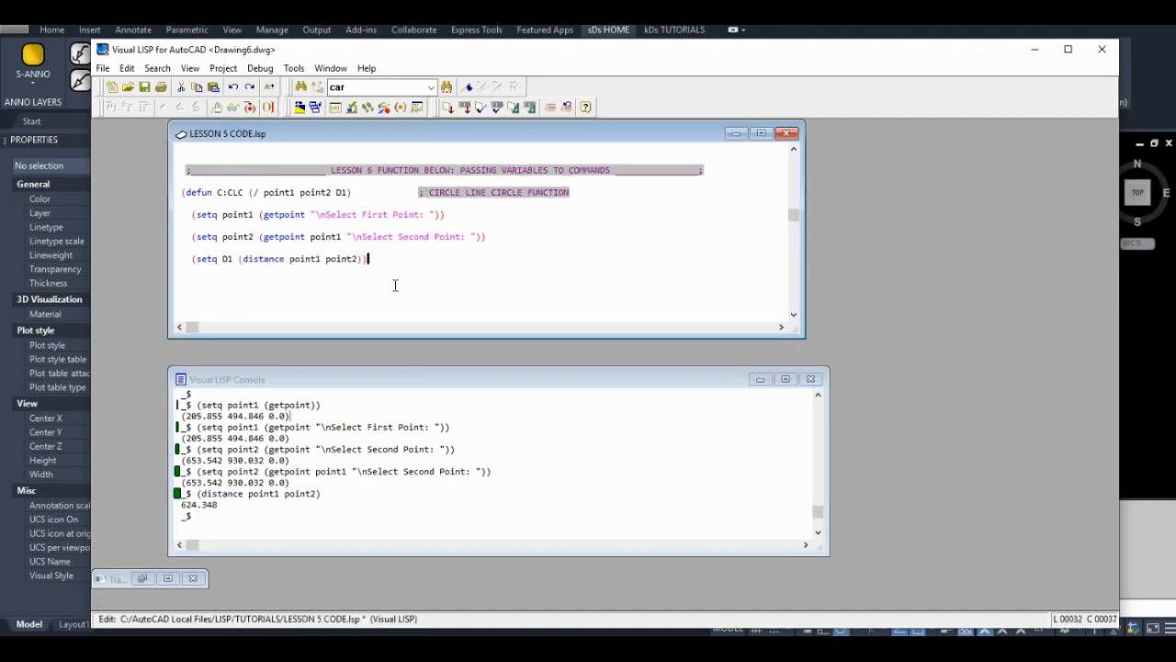
left_click(192, 258, "shift")
key("ctrl+c")
left_click(242, 513)
key("ctrl+v")
key("Return")
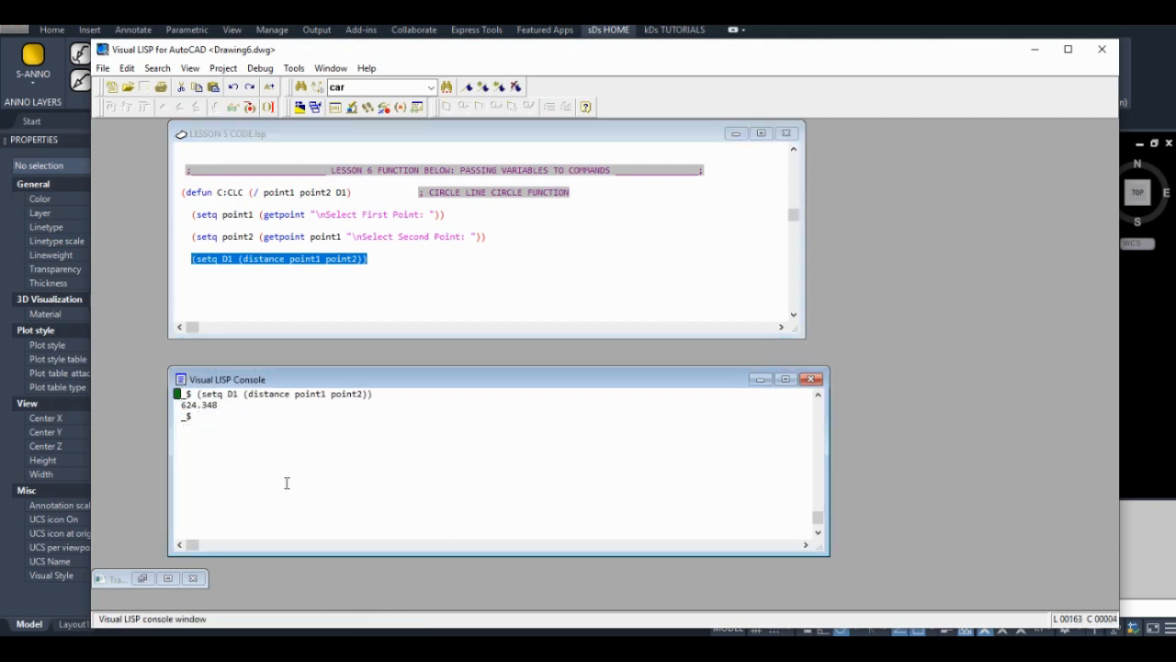
Add a Watch on D1 showing 624.348, close it, and start a new line below the D1 assignment
left_click(313, 276)
double_click(229, 258)
right_click(229, 260)
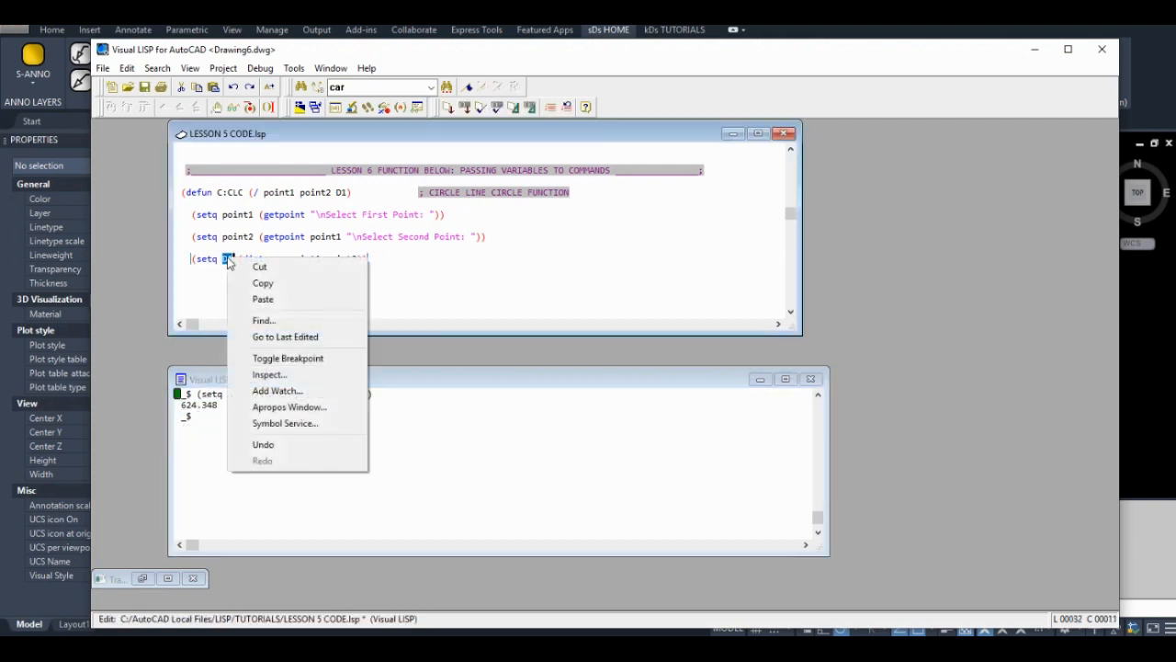
left_click(285, 393)
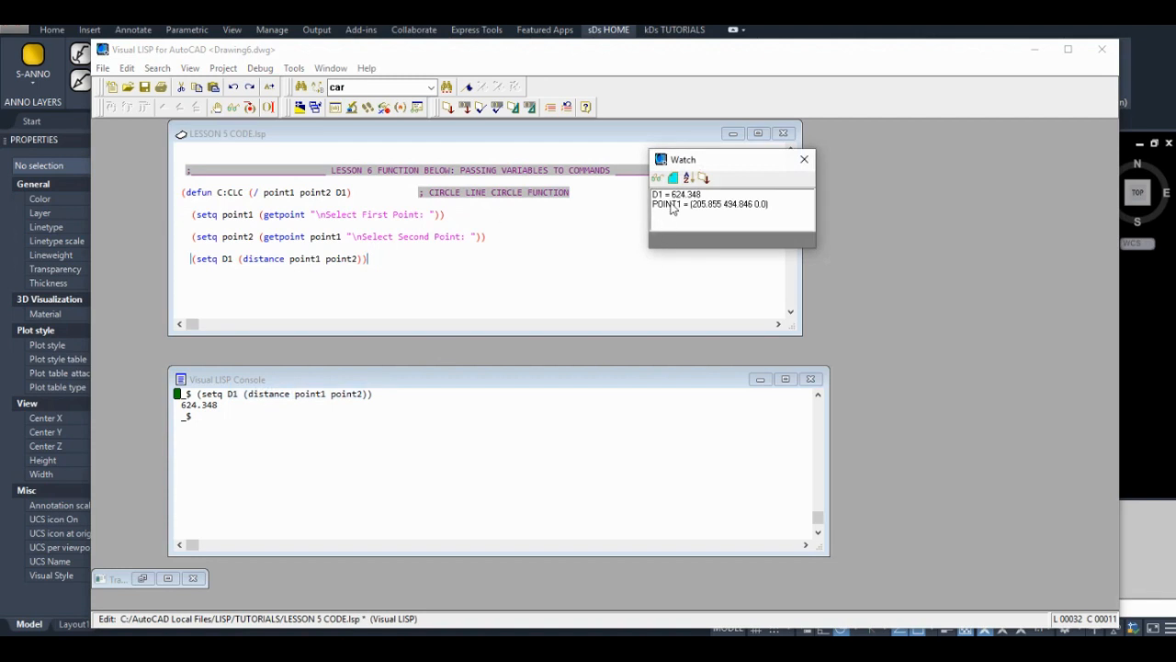
left_click(804, 159)
triple_click(381, 260)
left_click(382, 260)
key("End")
key("Return")
key("Return")
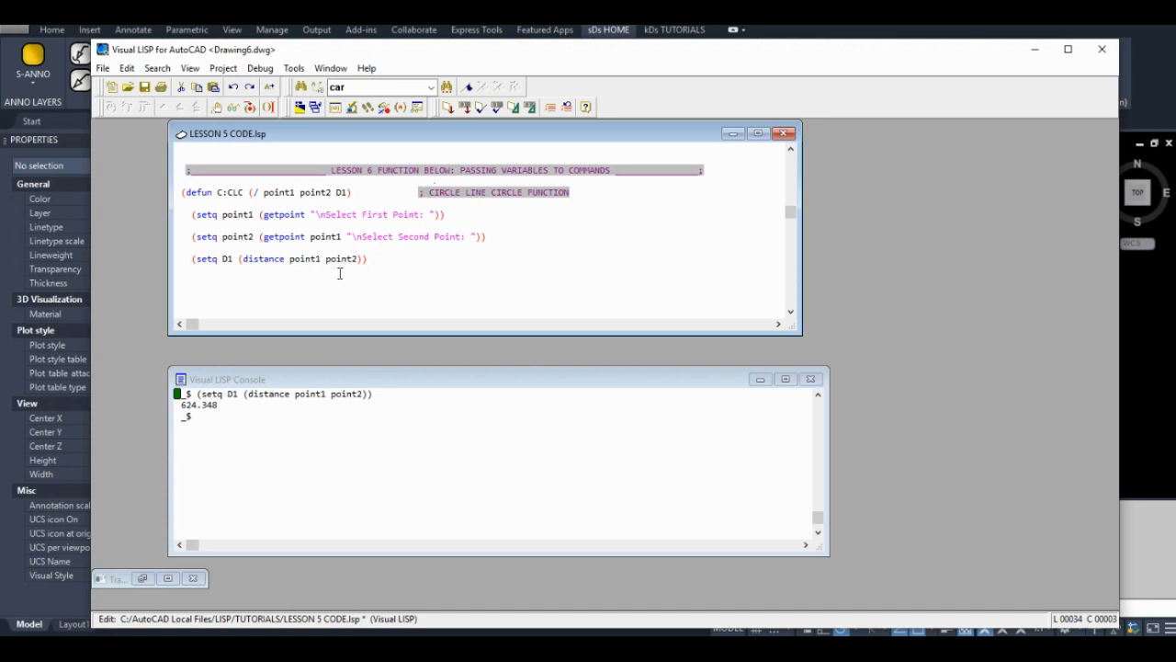
type("command \"circle\"")
Paste point1 as the centre in the circle command line and begin the (* radius expression
double_click(237, 214)
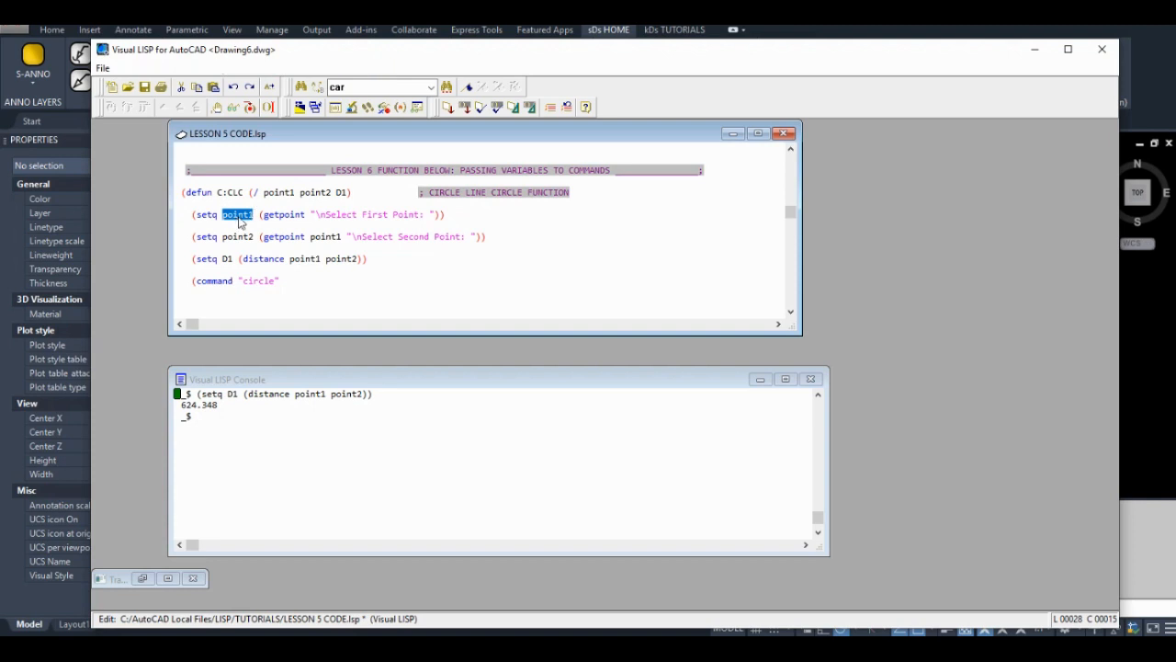
left_click(303, 280)
key("ctrl+v")
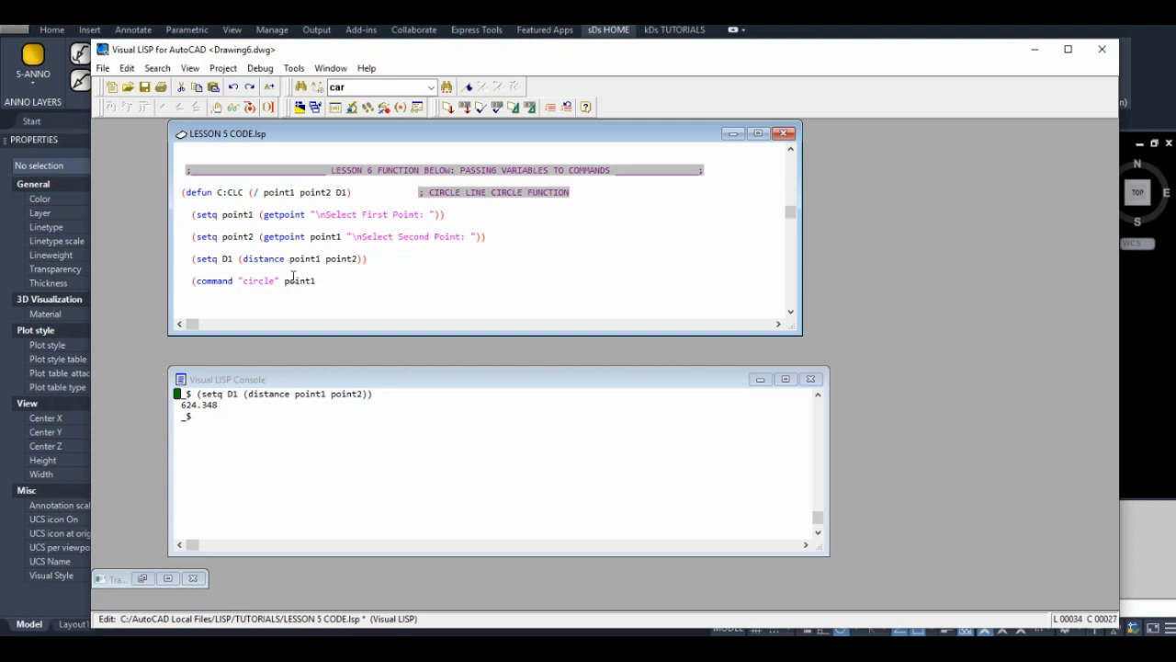
scroll(303, 280, "up", 5)
scroll(304, 275, "up", 2)
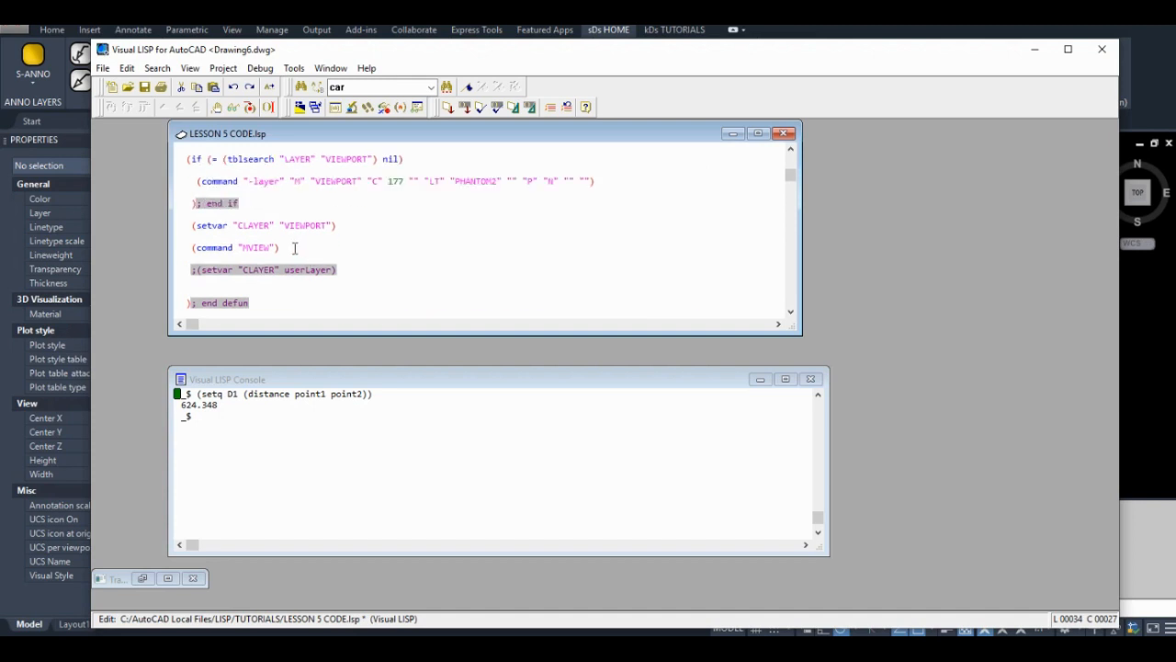
double_click(294, 248)
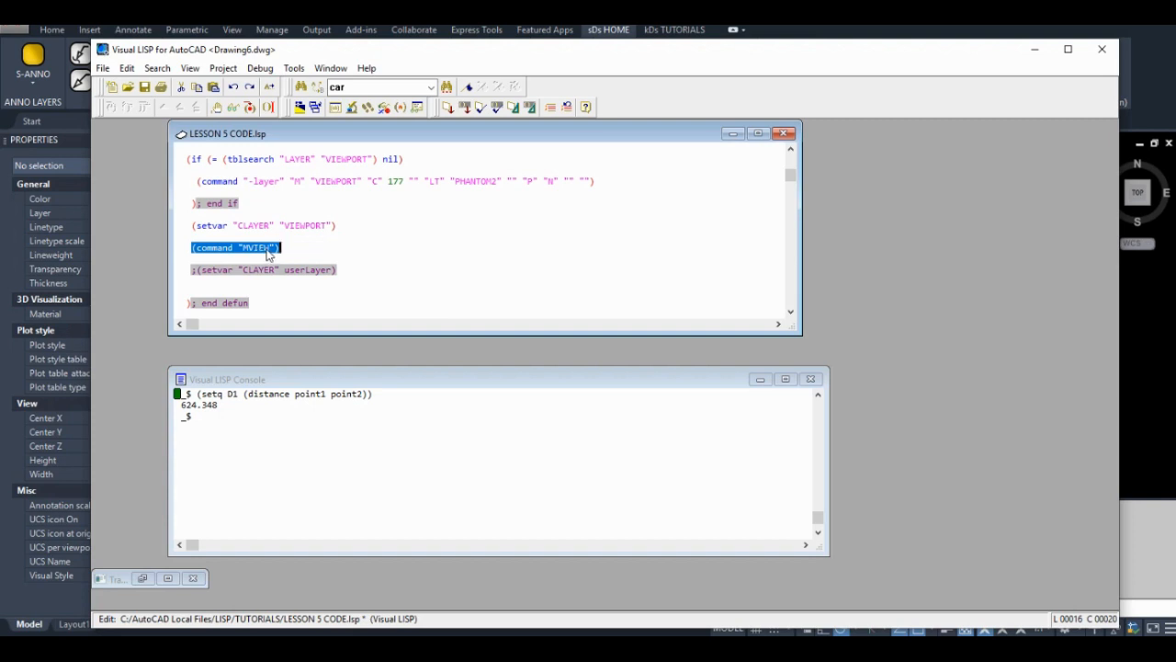
scroll(268, 254, "up", 3)
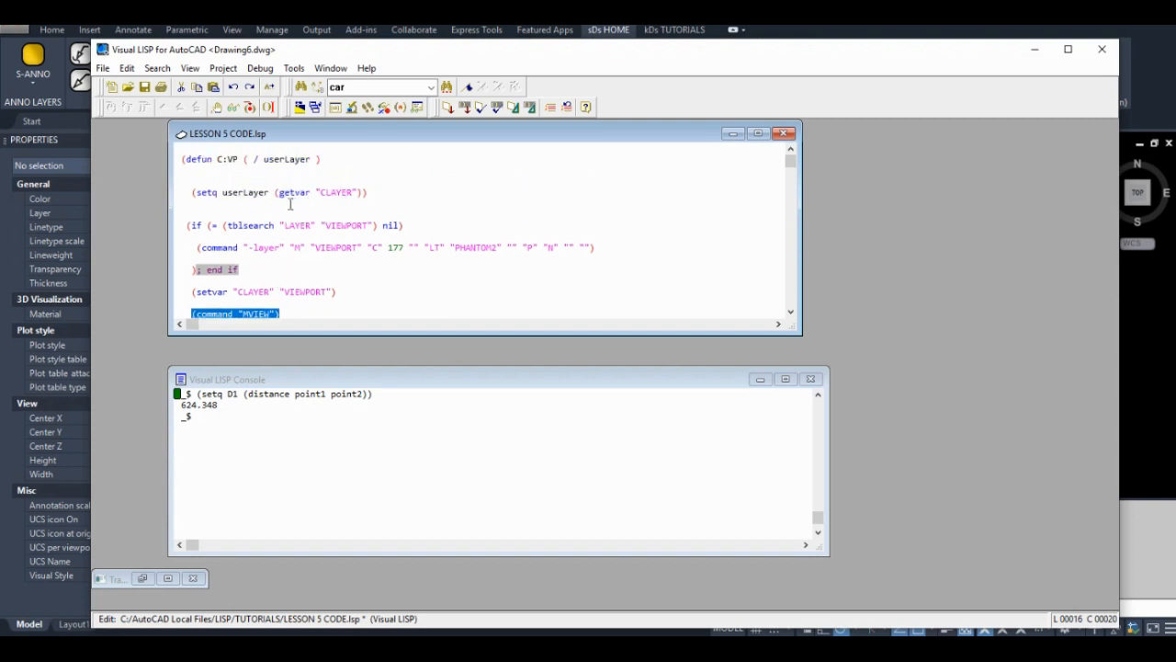
scroll(283, 204, "down", 2)
scroll(313, 221, "down", 3)
scroll(314, 264, "down", 1)
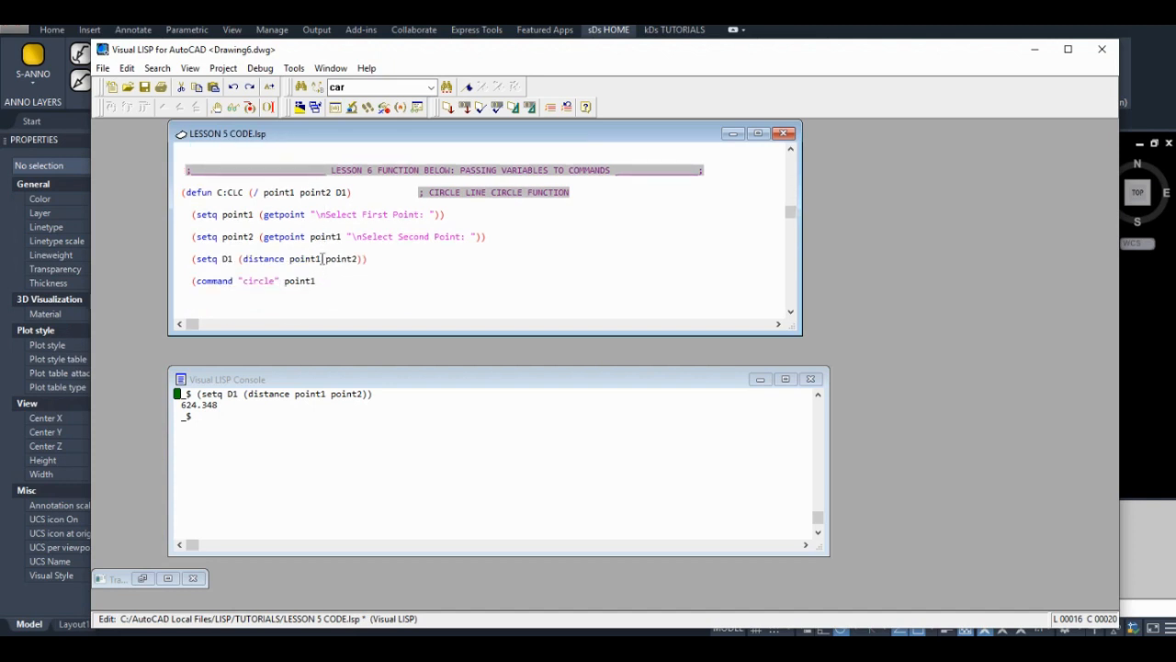
double_click(377, 260)
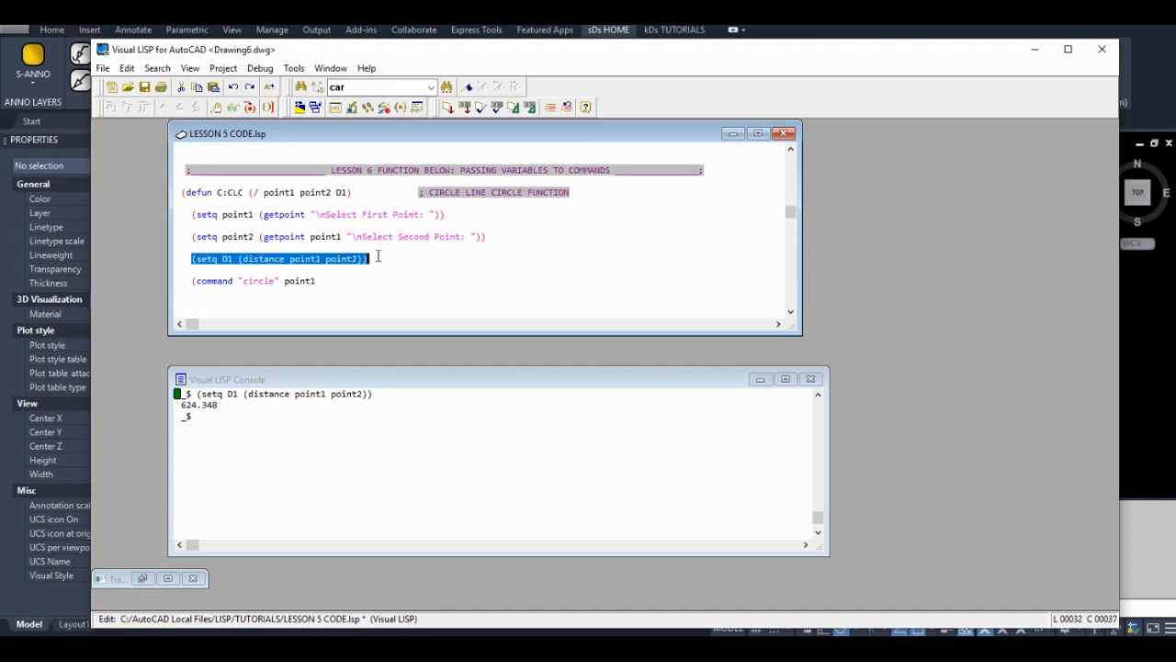
left_click(324, 285)
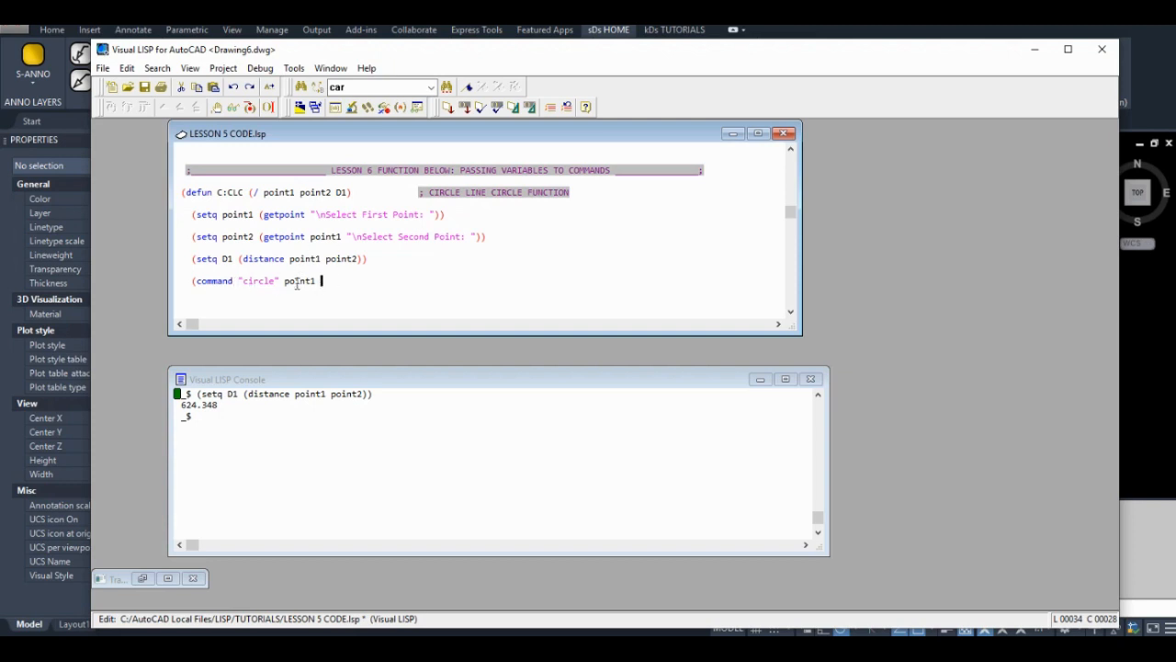
type("(*")
type(" 0.25")
Complete the circle's radius as (* 0.25 D1)
double_click(227, 258)
left_click(373, 279)
type("D1")
left_click(383, 280)
Evaluate (* 0.25 D1) in the console, returning 156.087
double_click(383, 280)
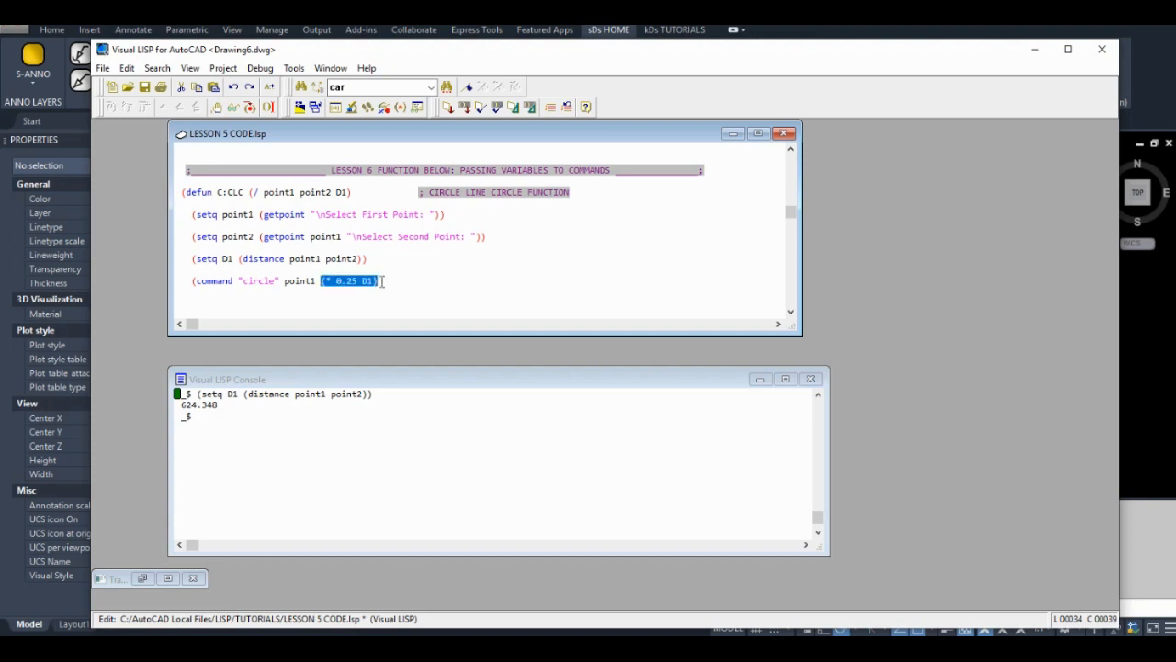
left_click(248, 419)
key("ctrl+v")
key("Return")
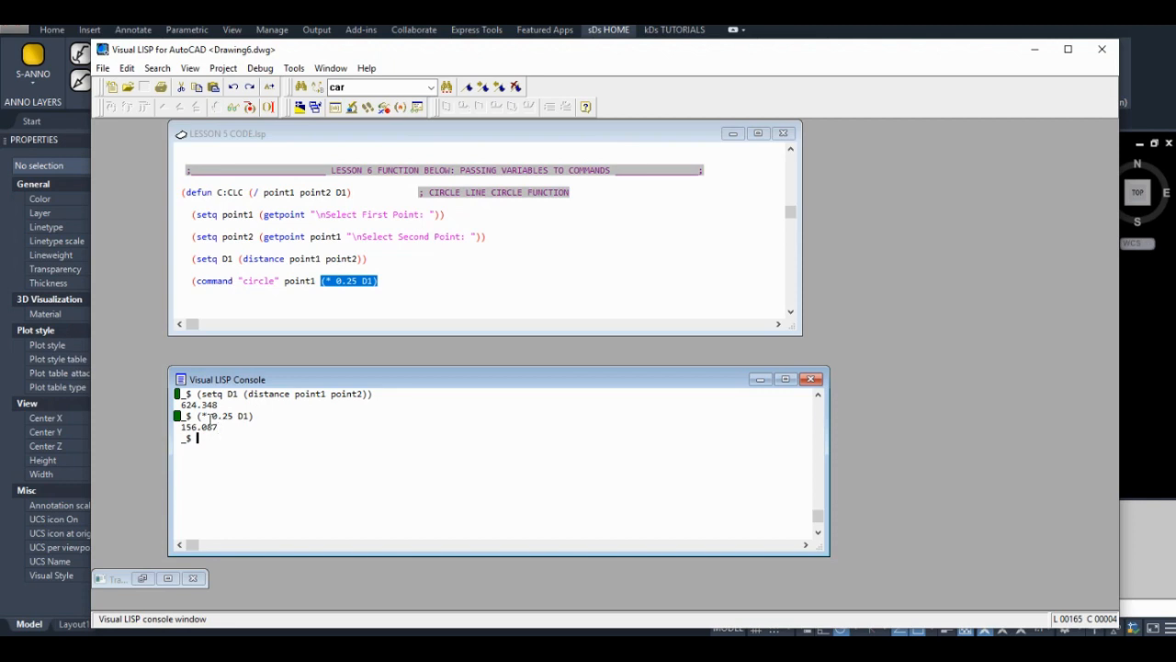
left_click(326, 280)
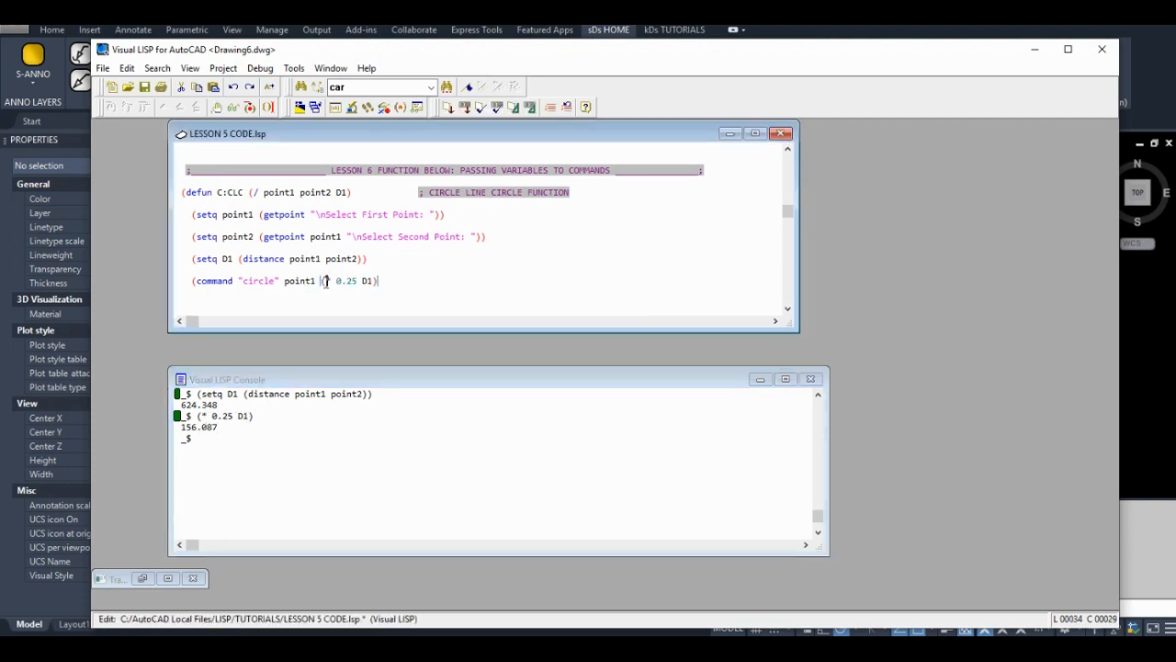
double_click(327, 281)
left_click(341, 280)
Add a trial (/ 10 2) after the circle line and evaluate it in the console, giving 5
left_click(378, 280)
type("(*")
type(" 10 2)")
double_click(438, 281)
key("ctrl+c")
left_click(234, 437)
key("ctrl+v")
key("Return")
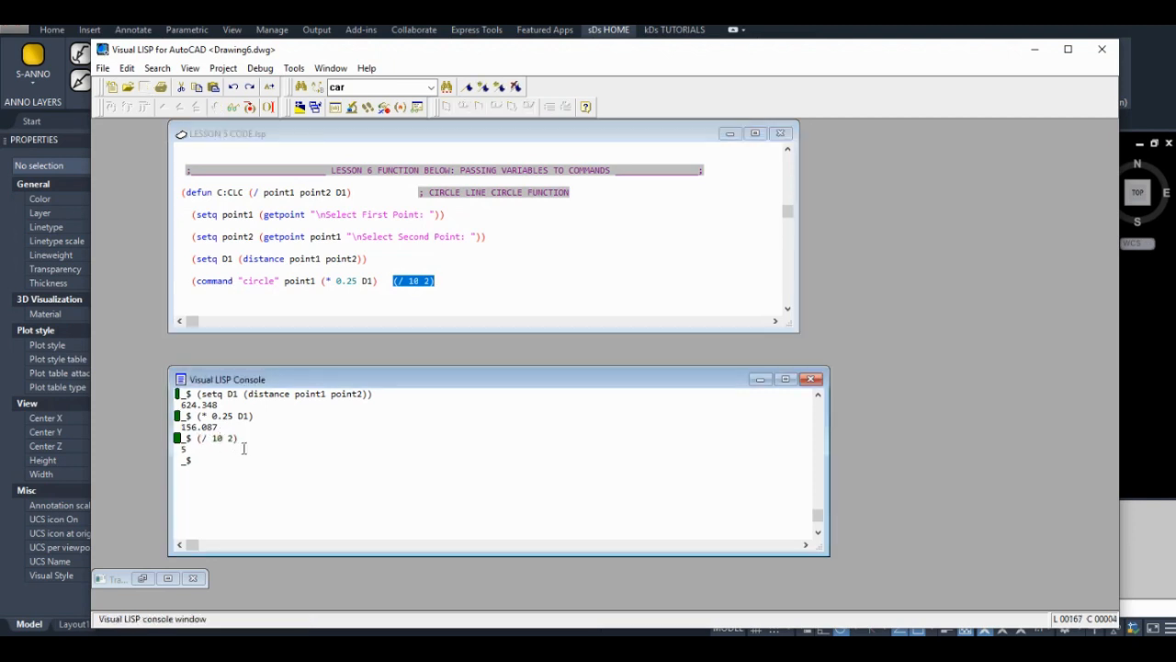
Swap the trial to (/ 2 10) and evaluate it in the console, giving 0
left_click(412, 291)
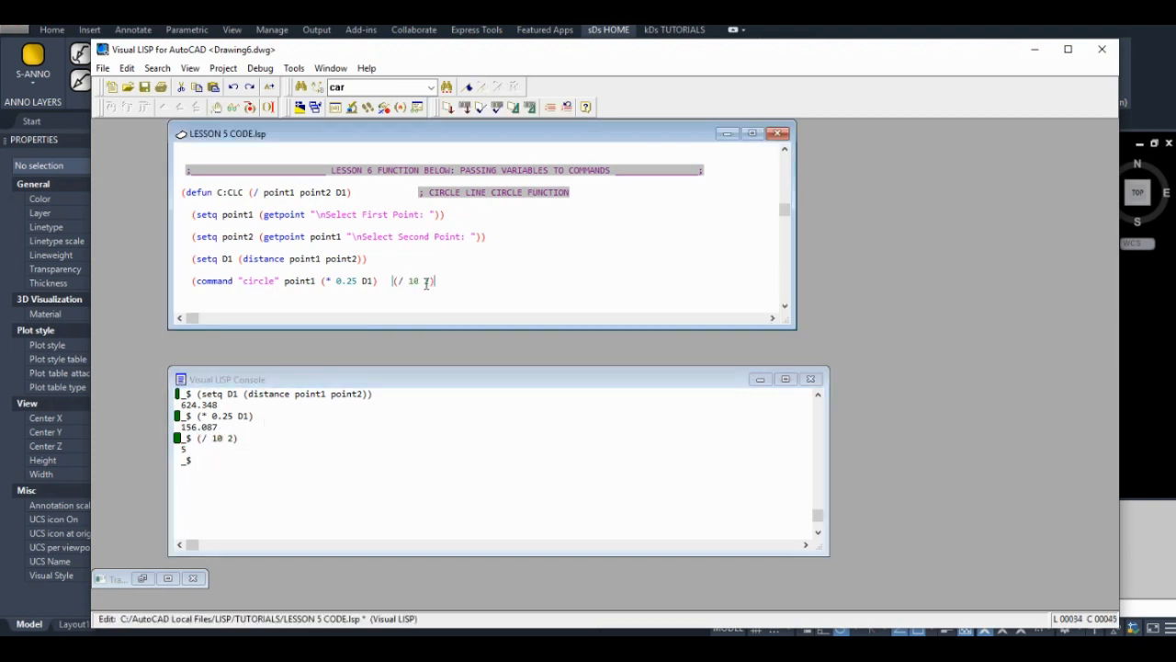
double_click(413, 280)
key("Delete")
double_click(437, 280)
left_click(233, 460)
key("ctrl+v")
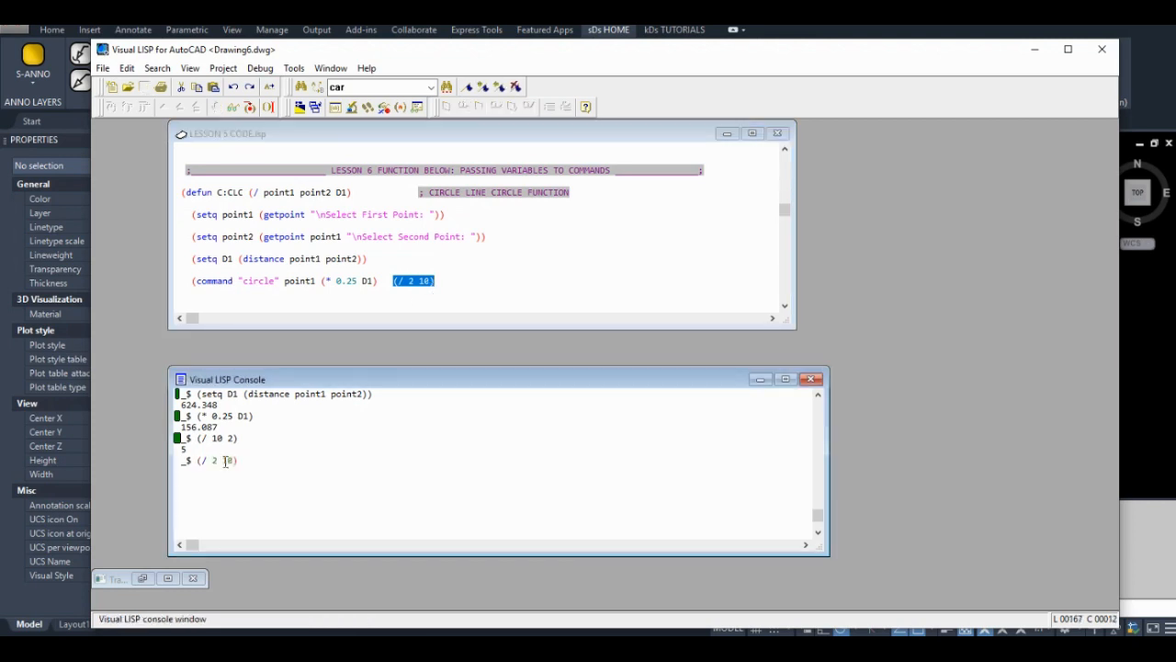
key("Return")
left_click(412, 280)
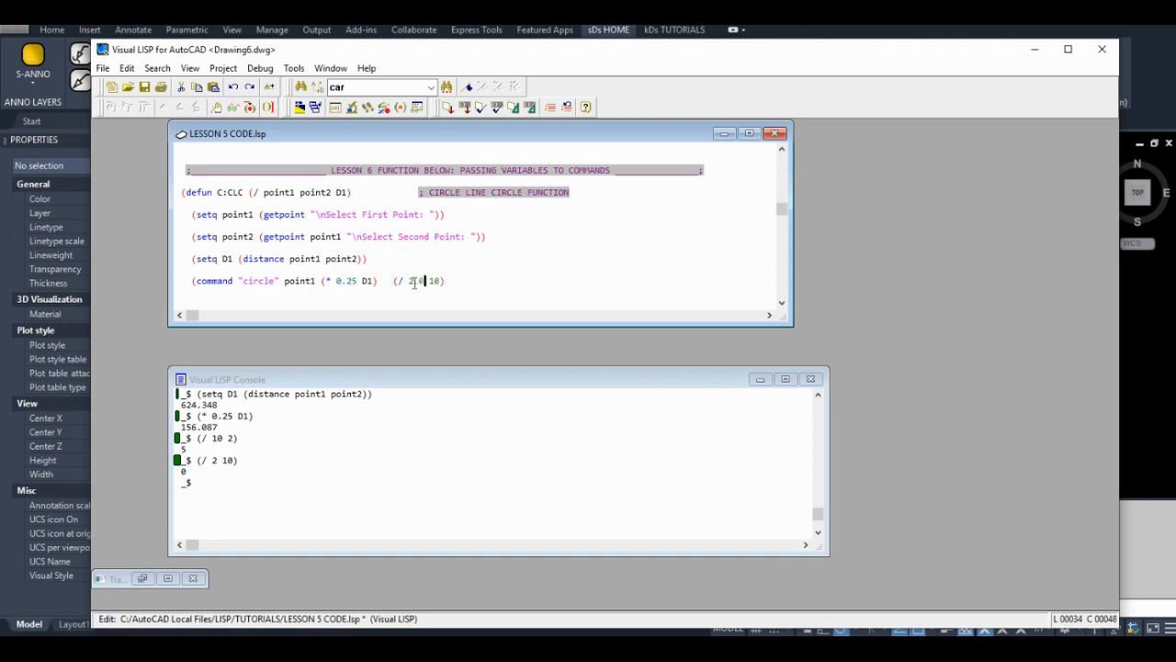
Evaluate (/ 2.0 10) in the console, giving 0.2
double_click(445, 280)
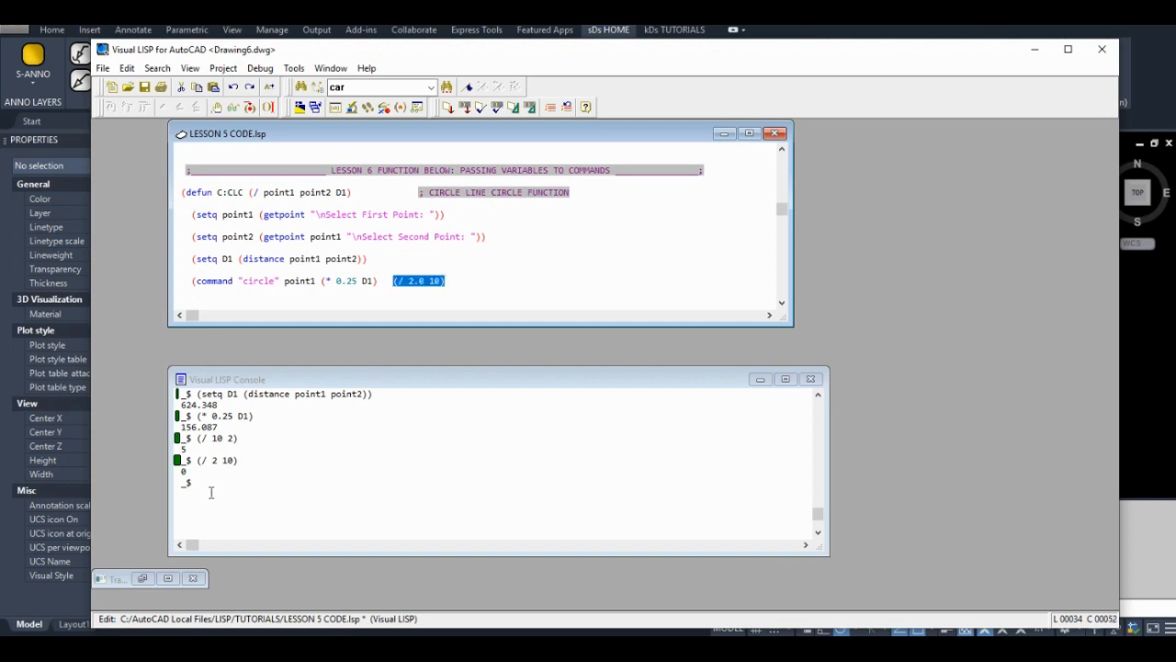
left_click(210, 492)
key("ctrl+v")
key("Return")
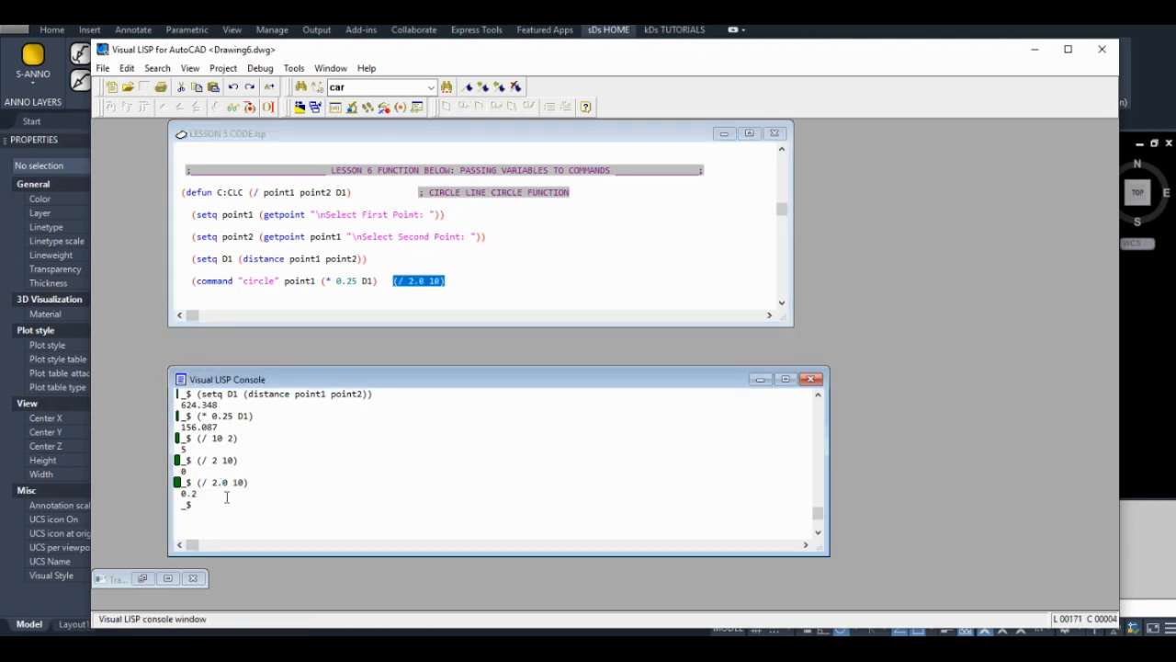
Change the trial to (/ 2 10.0) and evaluate it, giving 0.2
left_click(423, 283)
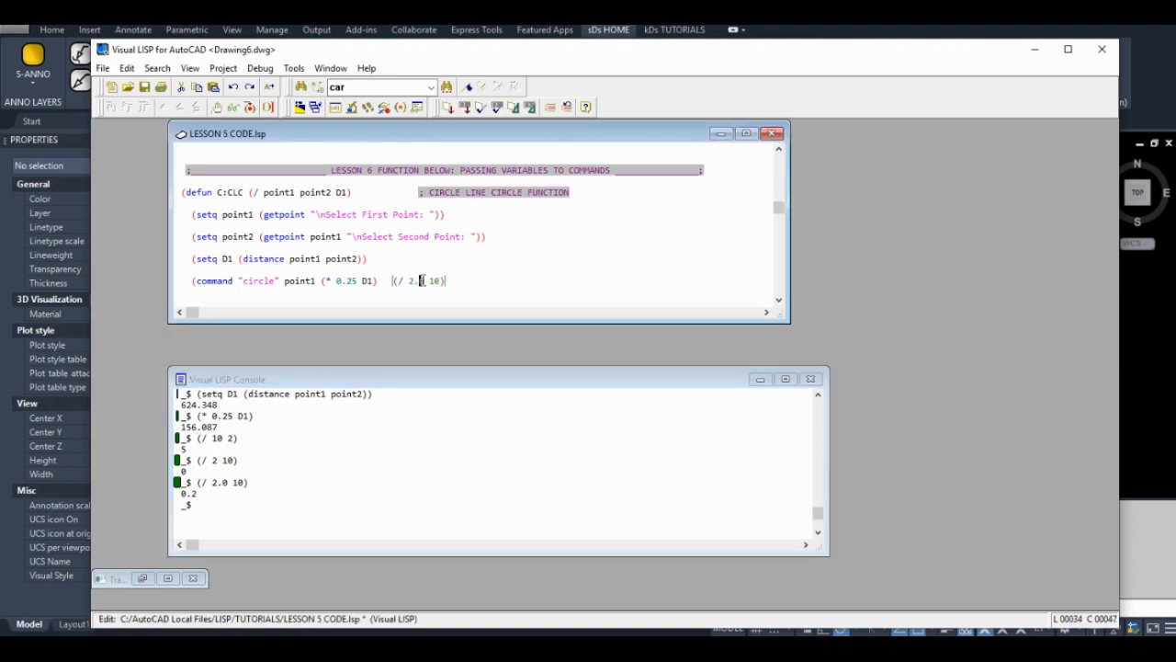
left_click_drag(423, 280, 415, 280)
key("Delete")
left_click(430, 280)
type(".0")
double_click(447, 280)
left_click(219, 502)
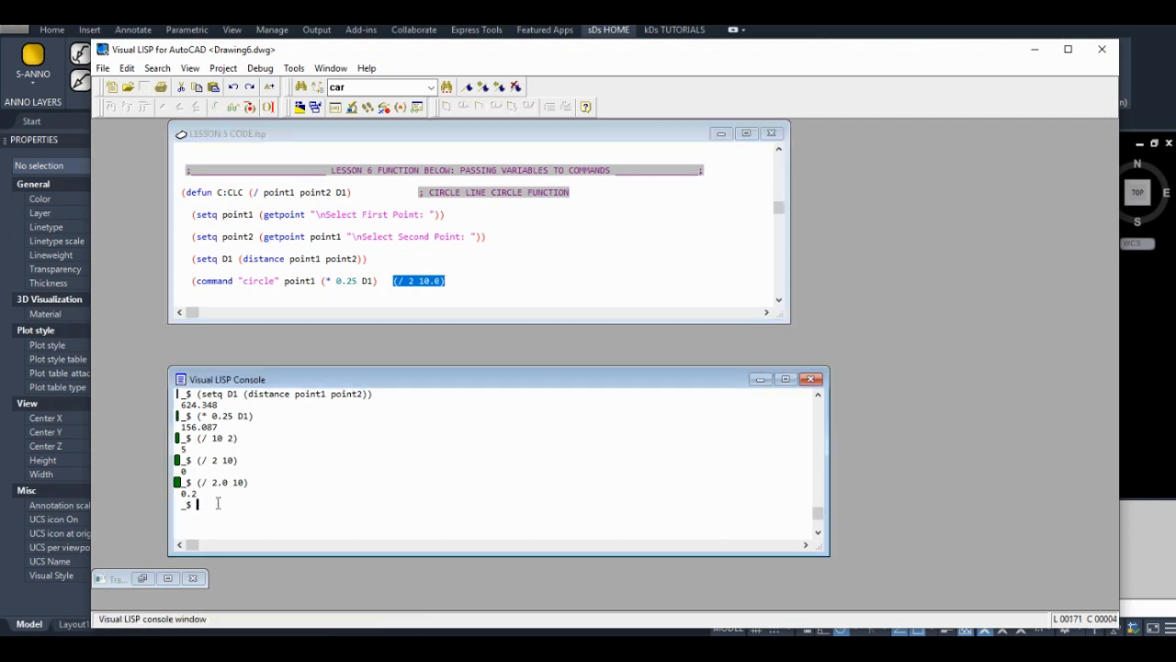
key("ctrl+v")
key("Return")
scroll(242, 460, "down", 1)
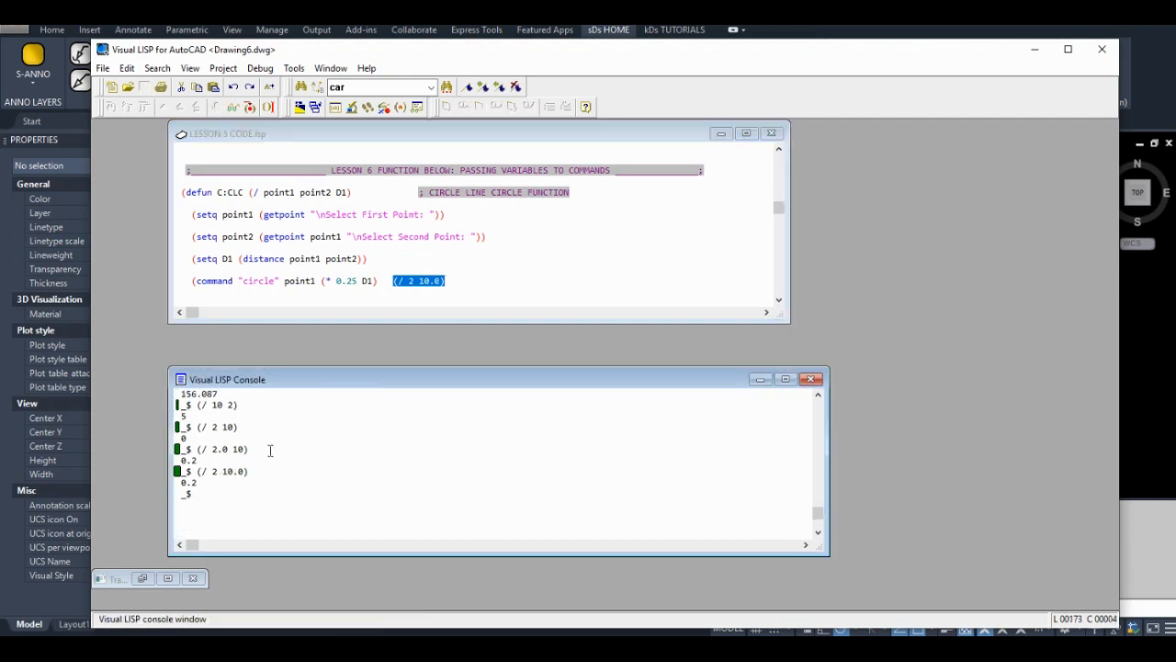
Change the trial to (/ 2 0) and evaluate it, raising a divide-by-zero error
left_click(418, 280)
left_click_drag(418, 280, 430, 281)
type("0")
double_click(411, 280)
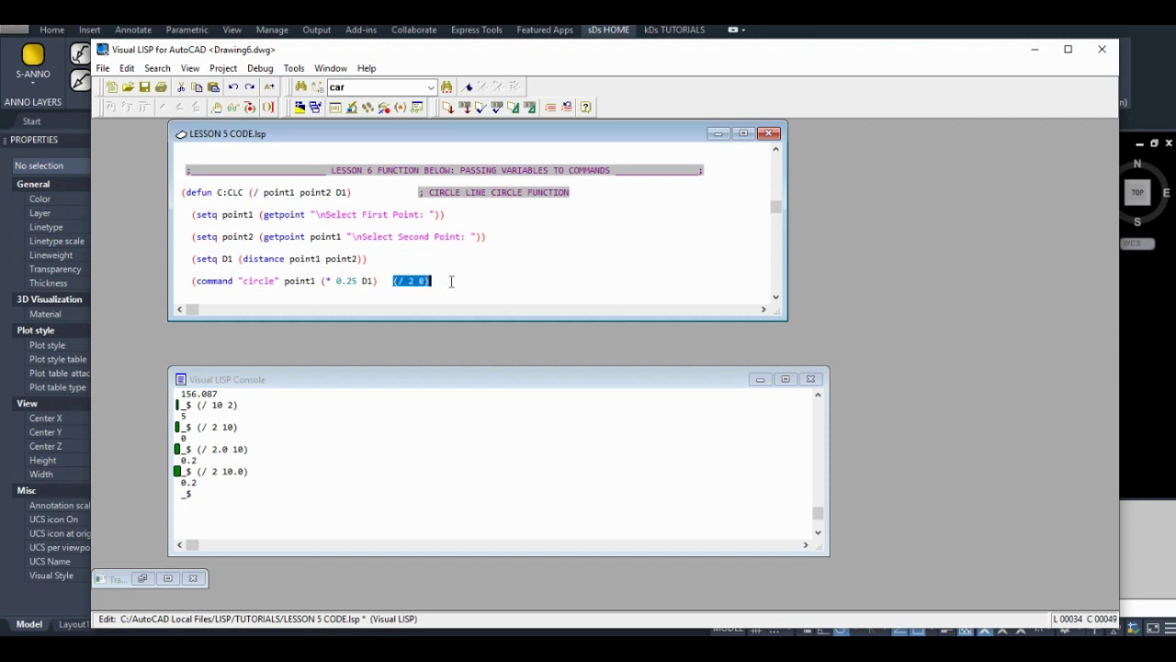
left_click(212, 494)
key("ctrl+v")
key("Return")
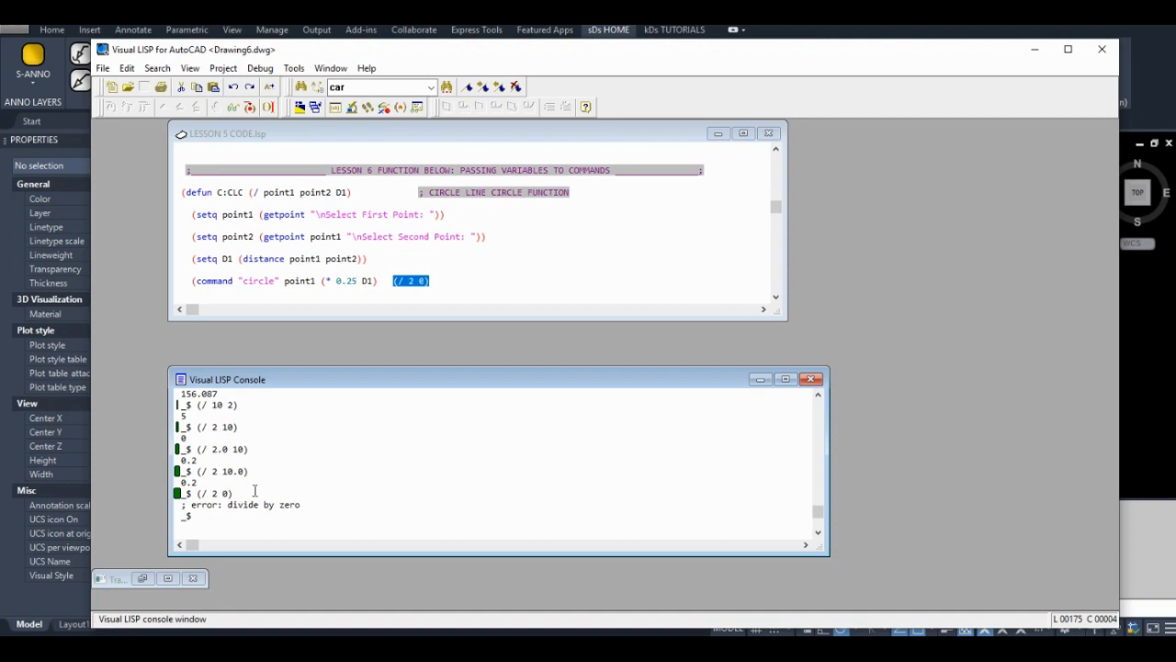
scroll(212, 478, "down", 1)
scroll(213, 477, "down", 1)
left_click(430, 280)
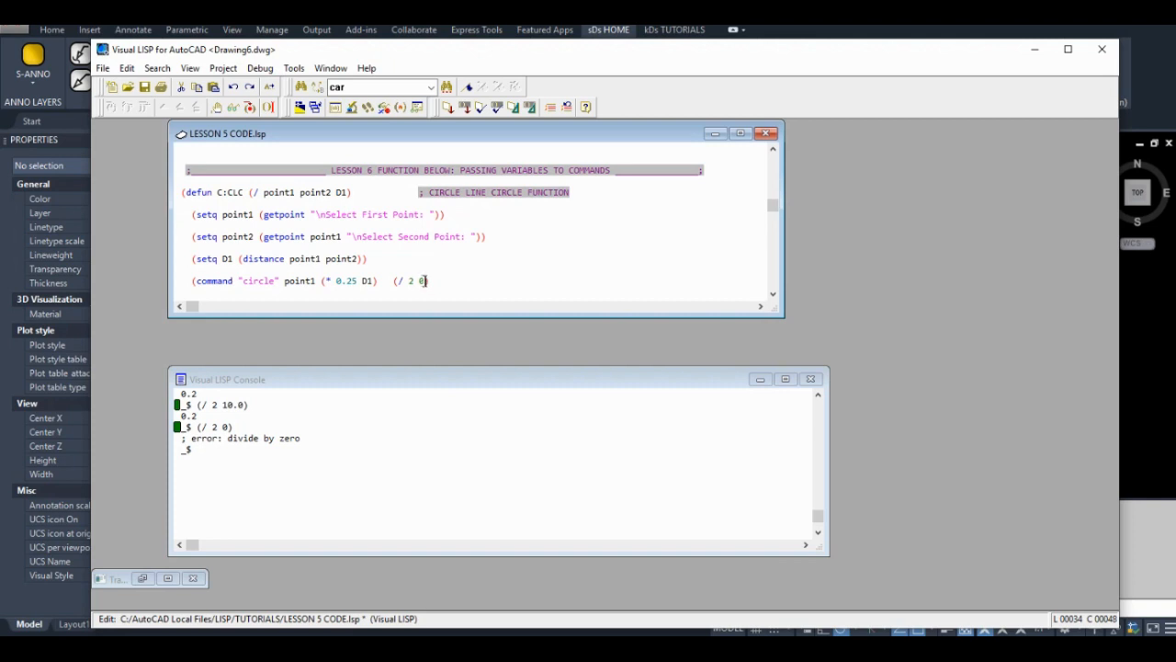
double_click(421, 280)
Evaluate (/ 2 3) in the console, giving 0
double_click(438, 279)
key("ctrl+c")
left_click(214, 450)
key("ctrl+v")
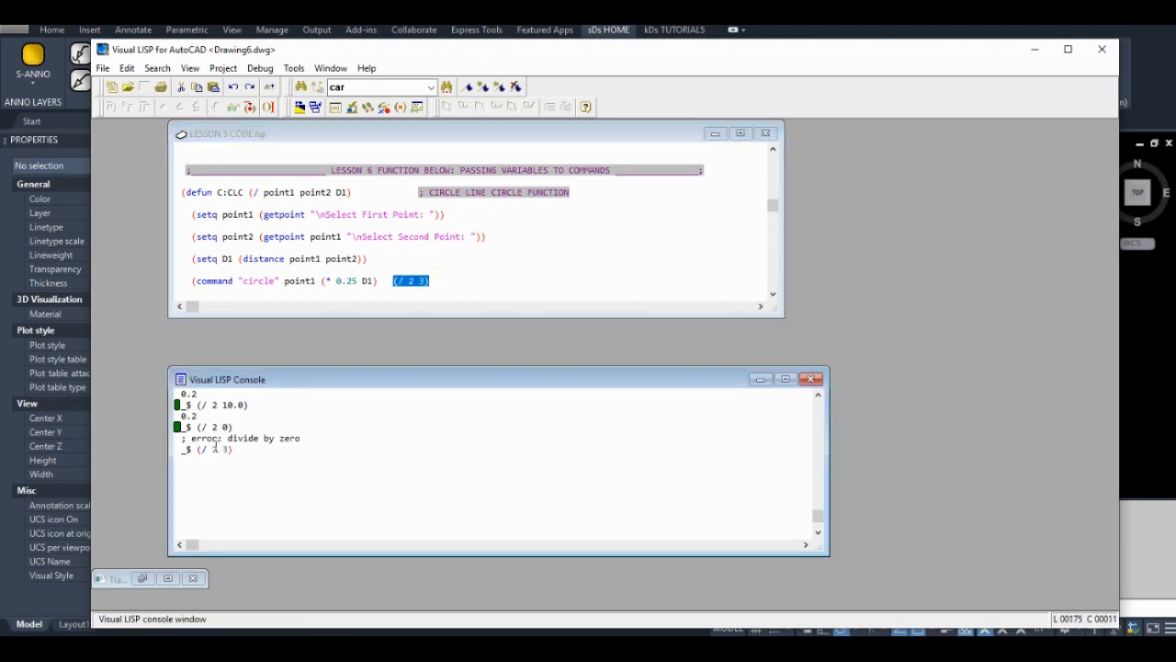
key("Return")
Evaluate (/ 2 3.0) giving 0.666667, then delete the trial division from the circle line
left_click(411, 274)
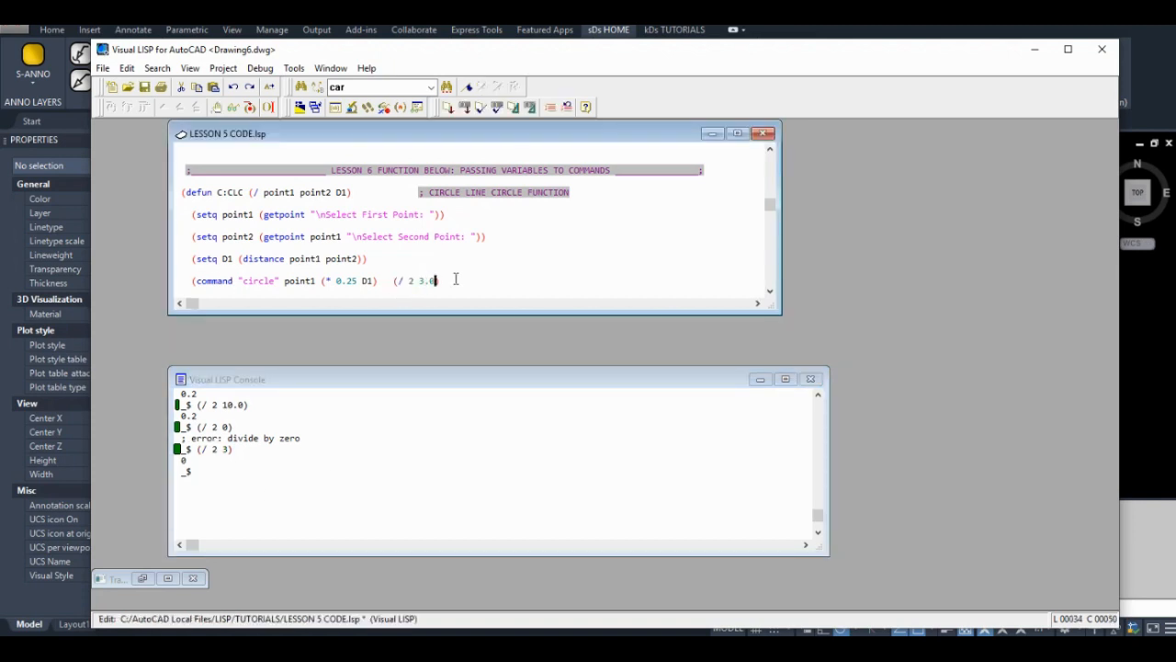
double_click(440, 280)
key("ctrl+c")
left_click(235, 471)
key("ctrl+v")
key("Return")
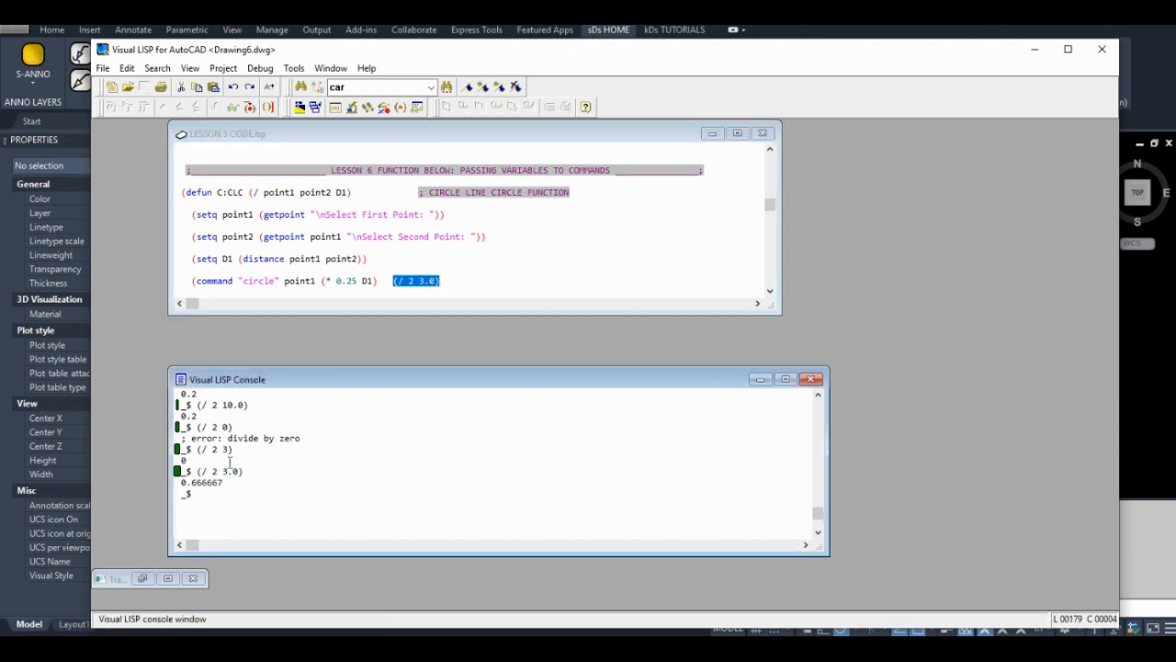
left_click(422, 281)
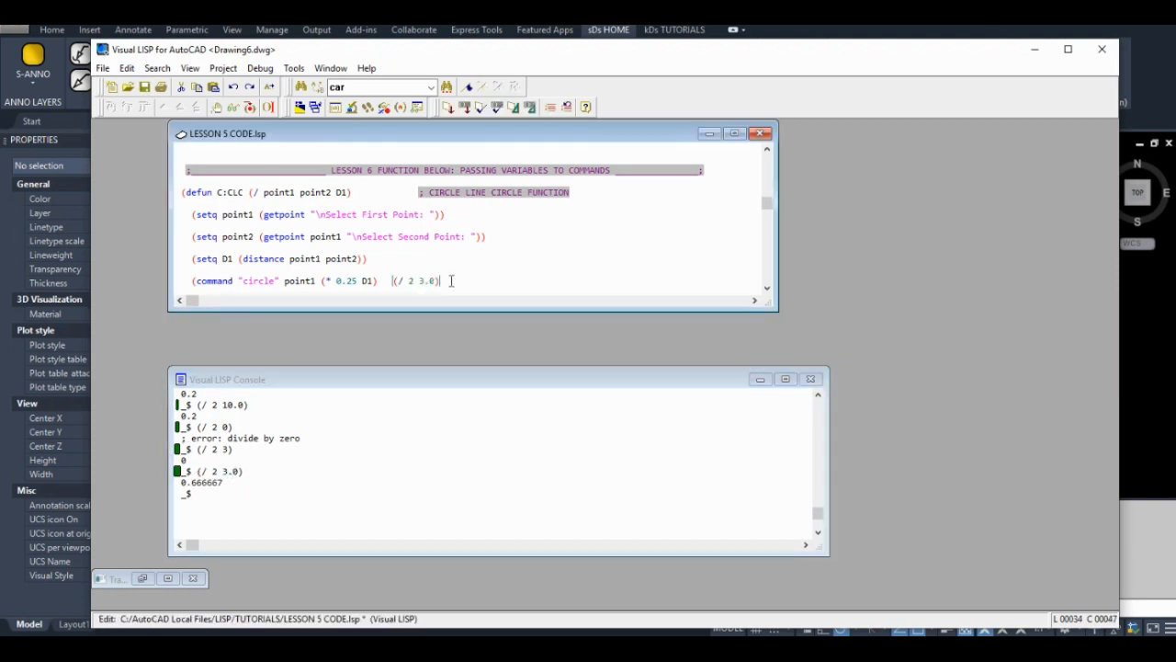
double_click(448, 280)
key("Delete")
Close the circle line's parenthesis and review its circle, point1 and (* 0.25 D1) arguments
left_click(379, 280)
type(")")
double_click(384, 280)
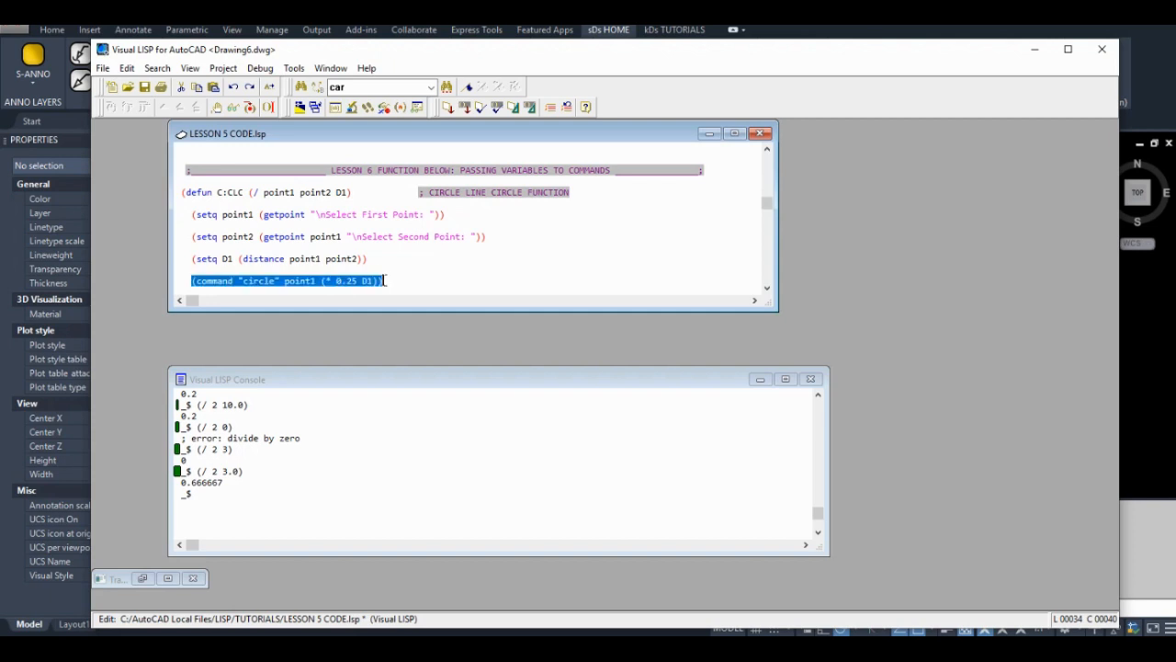
left_click(384, 280)
double_click(260, 280)
double_click(301, 280)
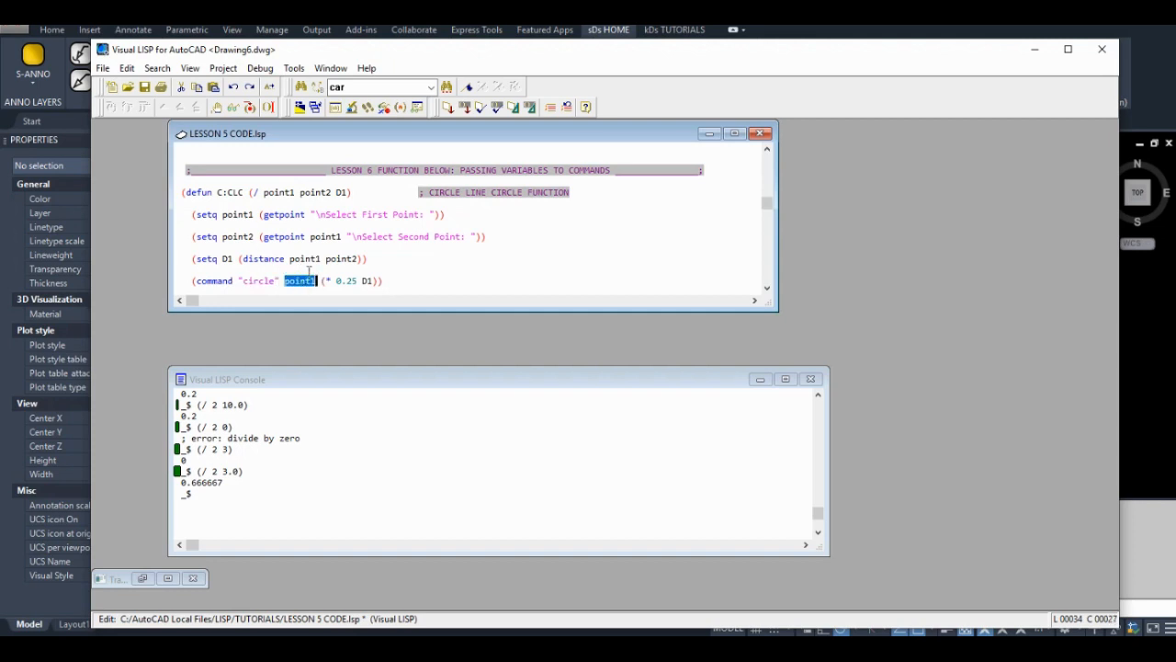
left_click(318, 280)
double_click(321, 280)
Try a "D" diameter option before the radius, remove it again, and start a new line below
left_click(321, 280)
type("\"D\"")
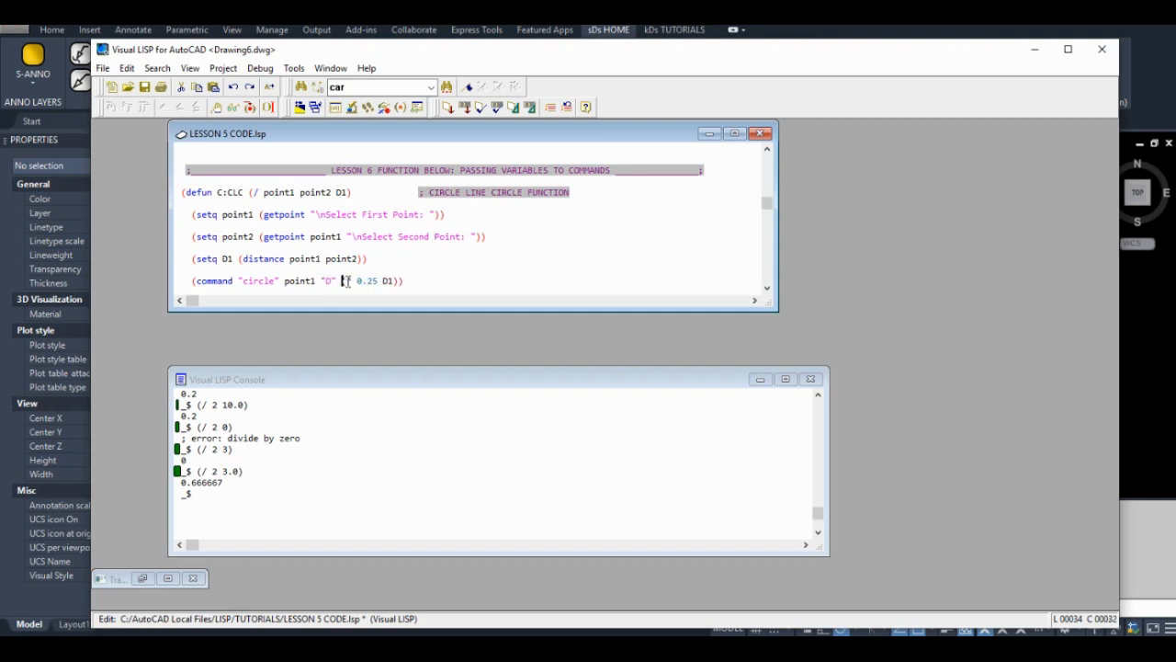
double_click(345, 280)
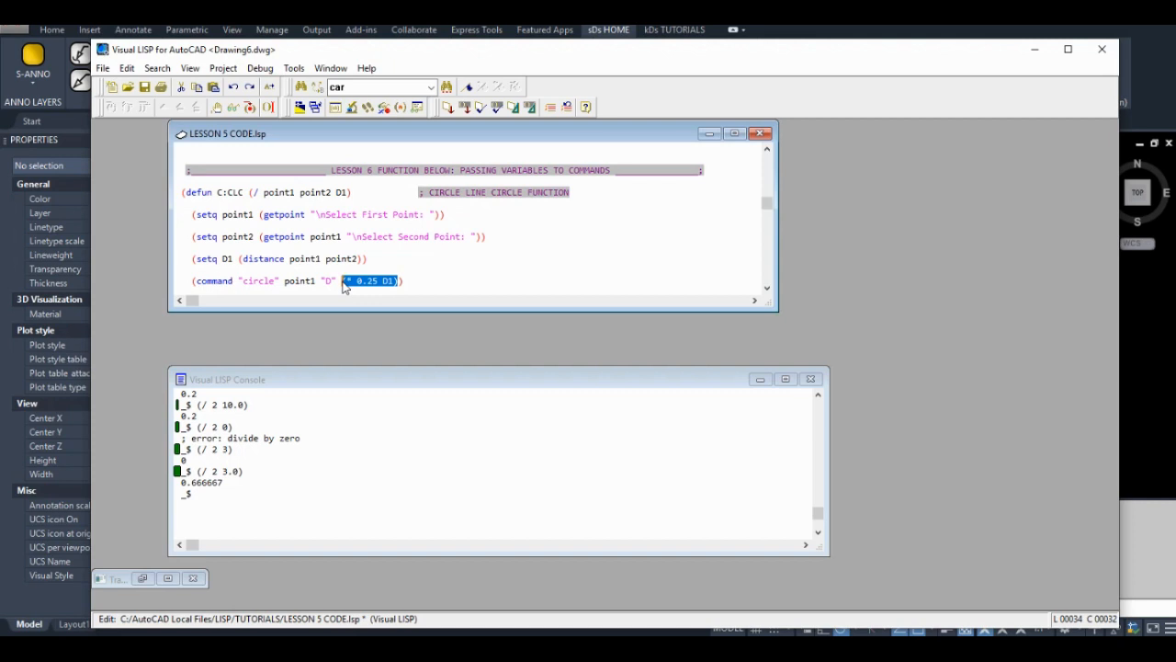
left_click_drag(337, 280, 321, 280)
key("BackSpace")
key("BackSpace")
left_click_drag(330, 280, 324, 280)
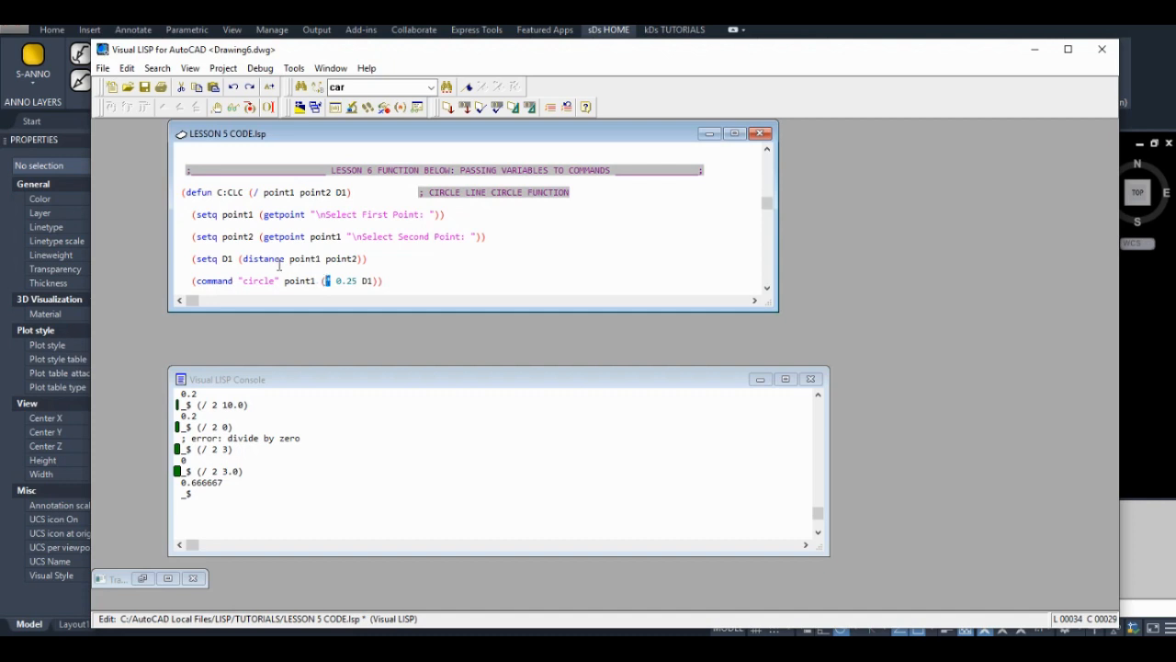
left_click(391, 280)
key("Return")
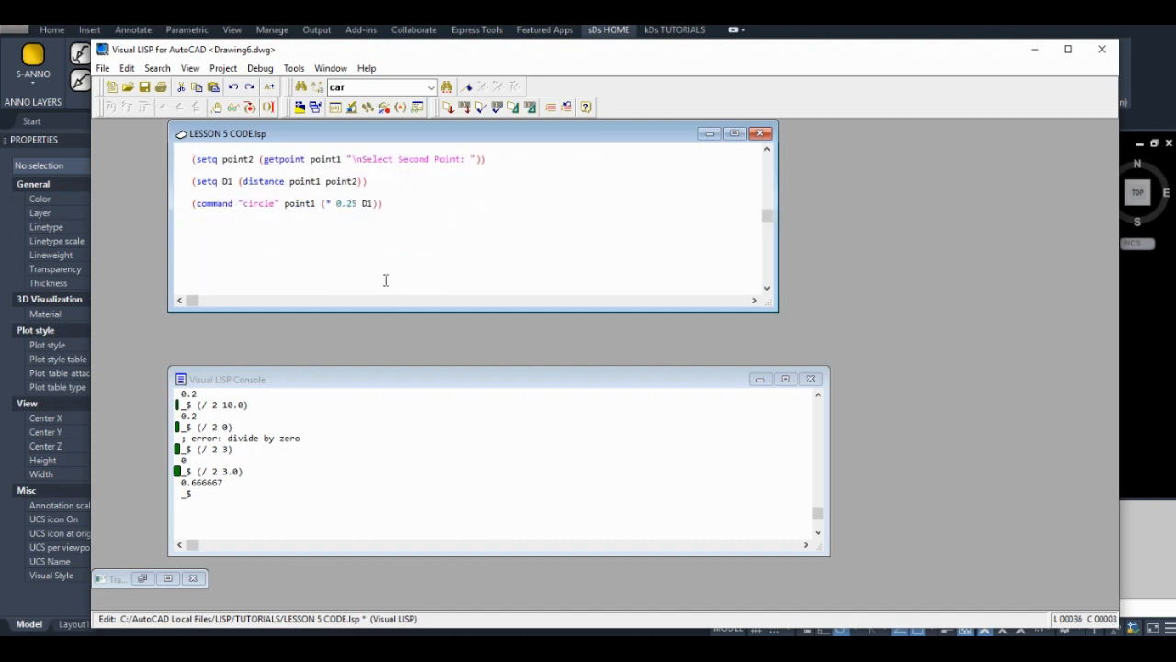
type("(command \"line\"")
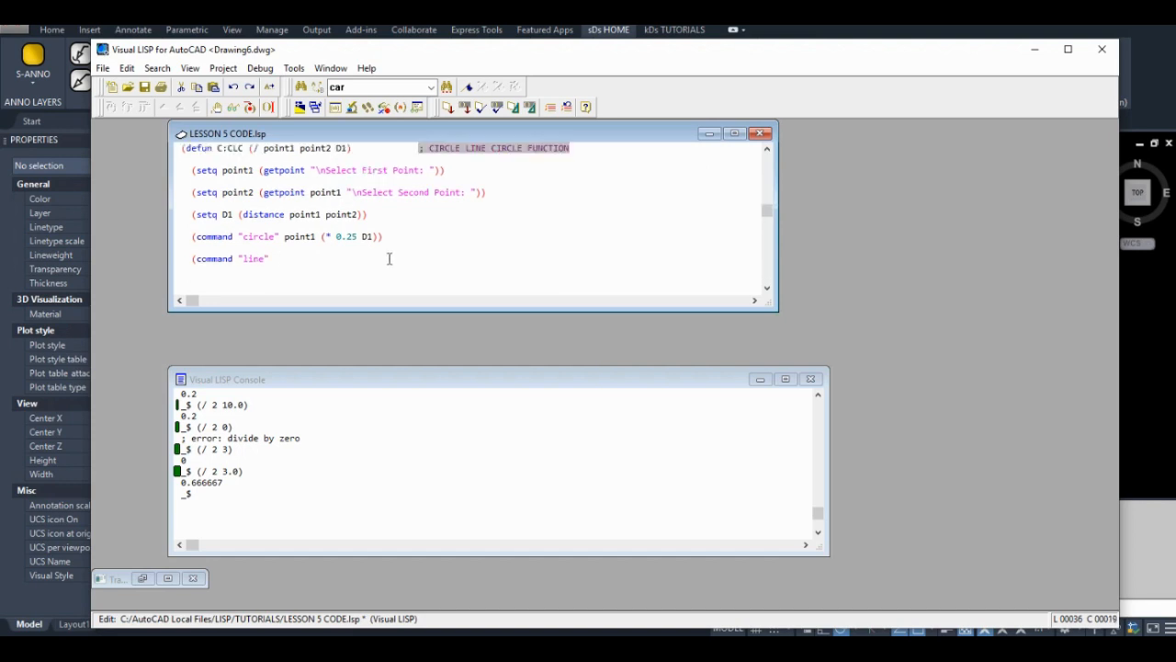
Write (command "line" ...) with point1 and point2 pasted as its endpoints
double_click(236, 170)
key("ctrl+c")
left_click(276, 258)
key("ctrl+v")
double_click(237, 192)
key("ctrl+c")
left_click(315, 258)
key("ctrl+v")
type("\"\"")
Finish the line command with the closing "" and switch to the AutoCAD drawing
left_click(353, 258)
left_click(348, 258)
left_click(218, 258)
left_click(379, 258)
key("alt+Tab")
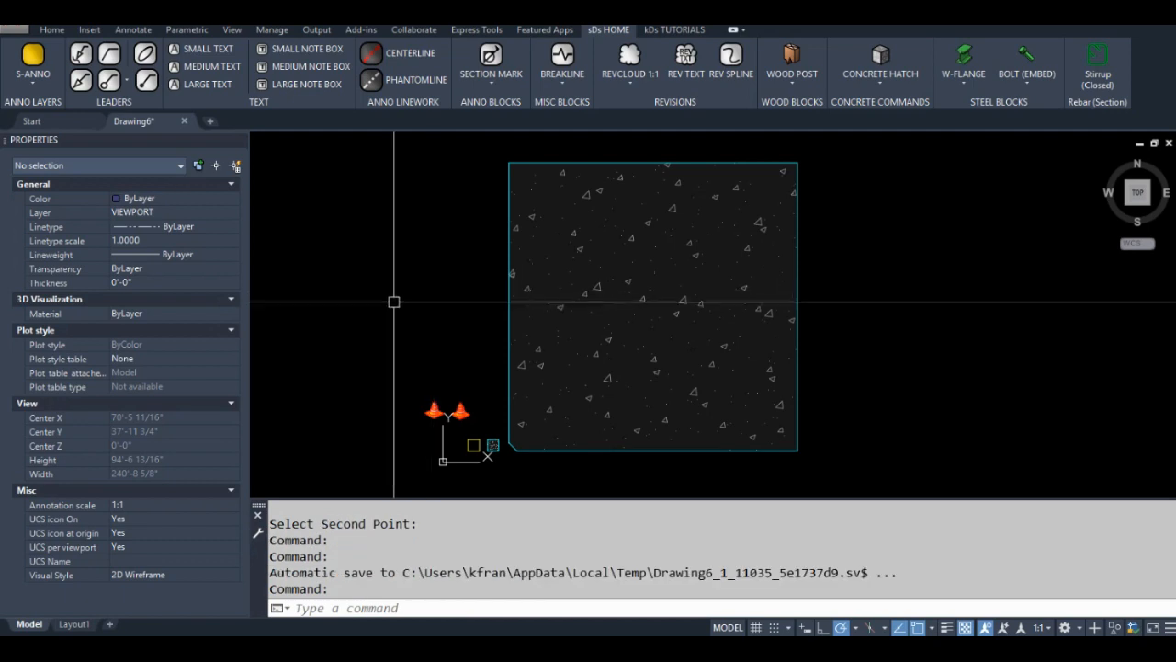
type("L")
Draw a few trial LINE segments in a zigzag beside the hatch
key("Return")
left_click(377, 303)
left_click(417, 294)
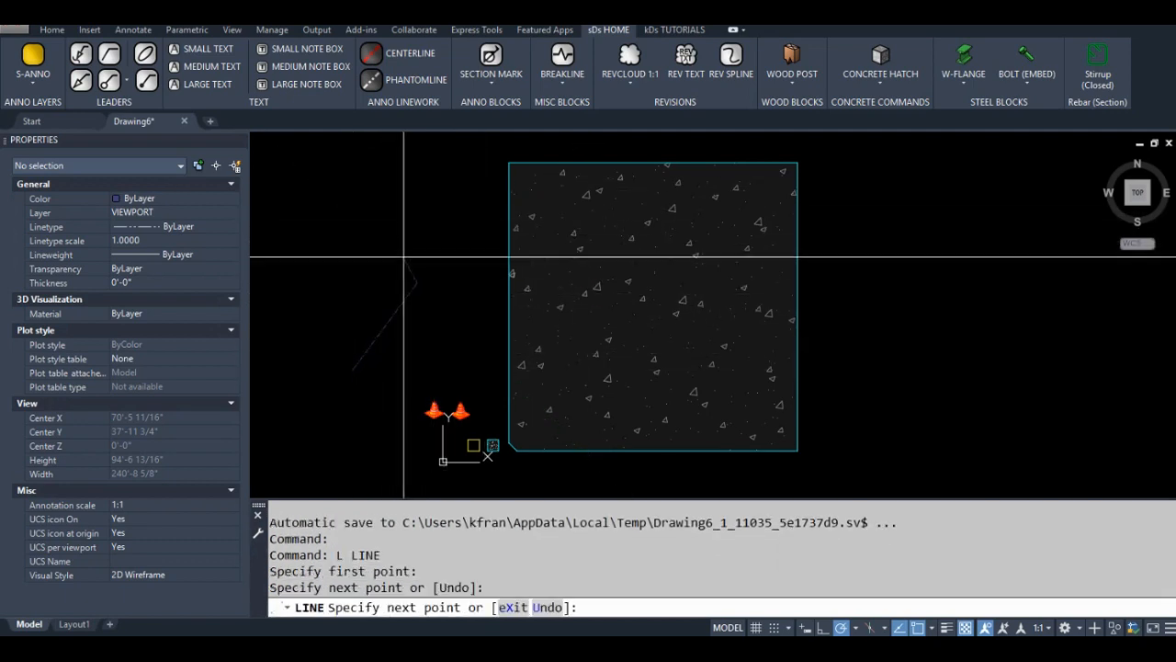
key("Return")
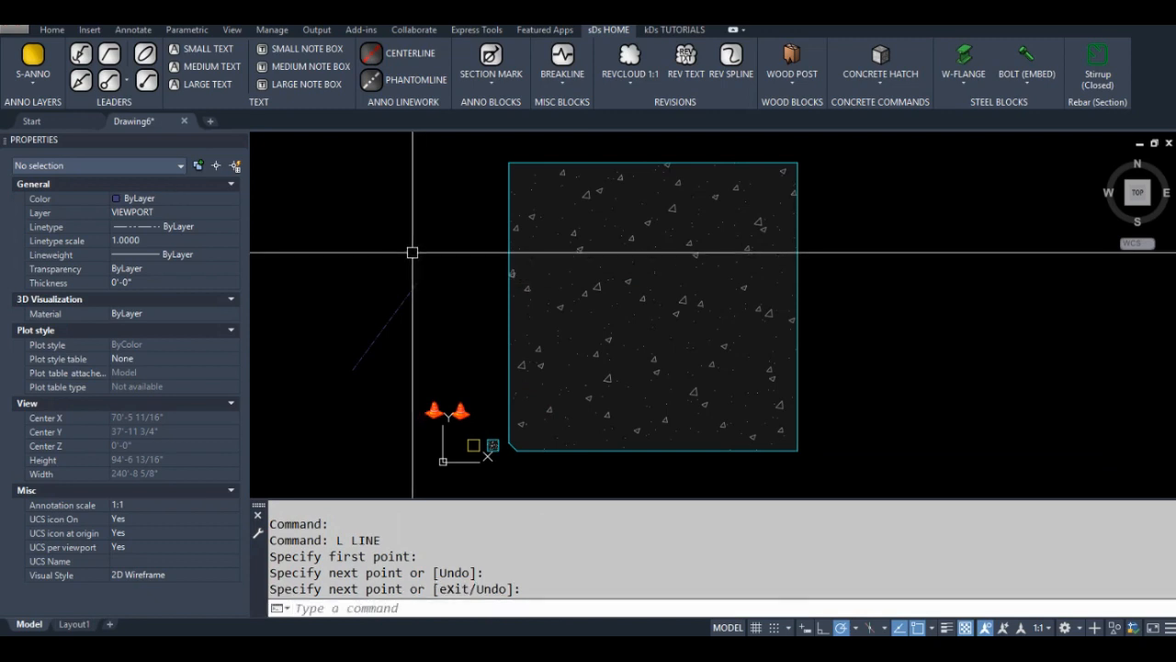
type("l")
key("Return")
left_click(418, 255)
left_click(460, 183)
left_click(405, 201)
left_click(455, 283)
key("Return")
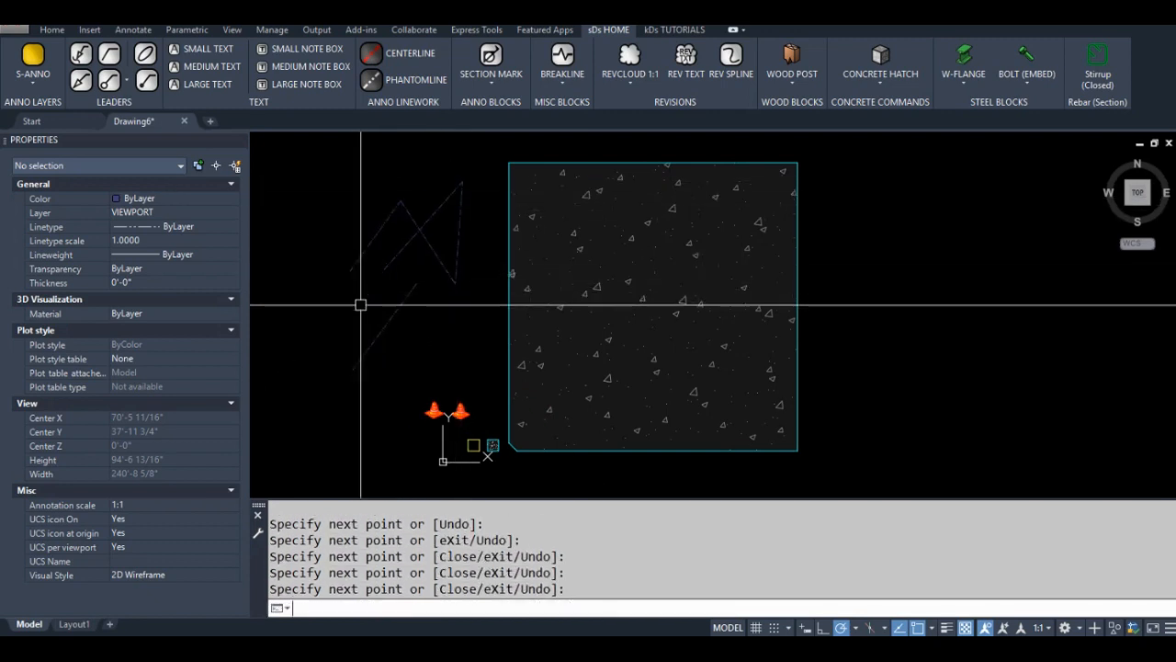
Erase the trial line segments with a window selection and a final pick
left_click(358, 193)
left_click(432, 267)
type("e")
key("Return")
left_click(460, 229)
type("e")
key("Return")
type("lide")
Return to the Visual LISP editor and duplicate the circle command line below the line command
key("Return")
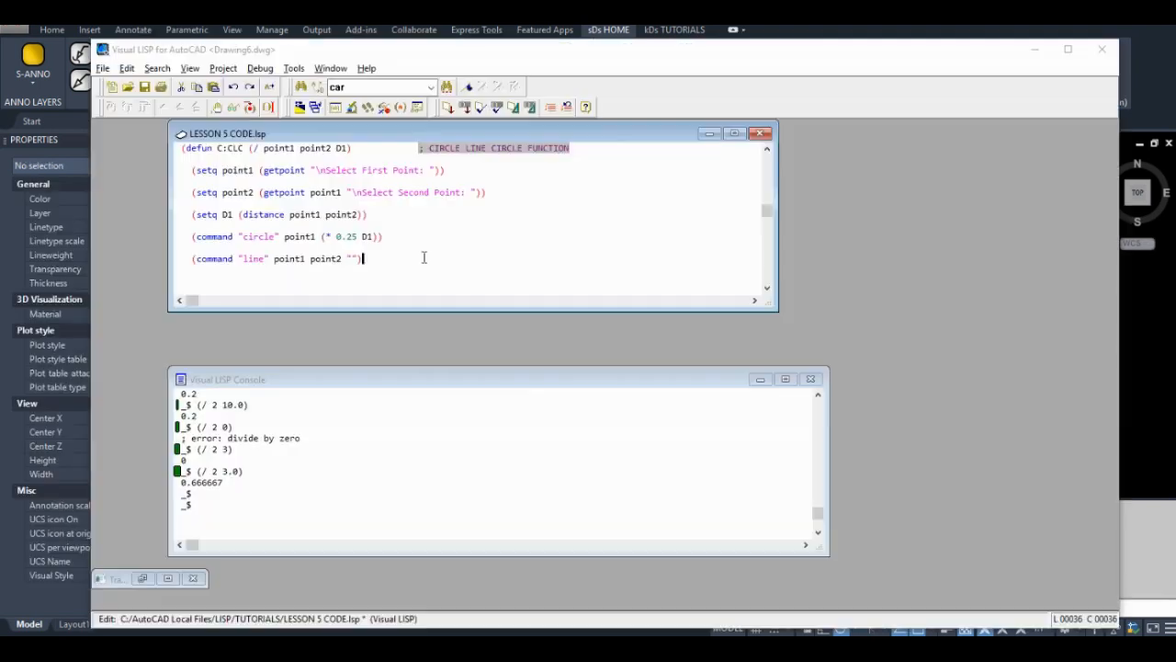
double_click(366, 258)
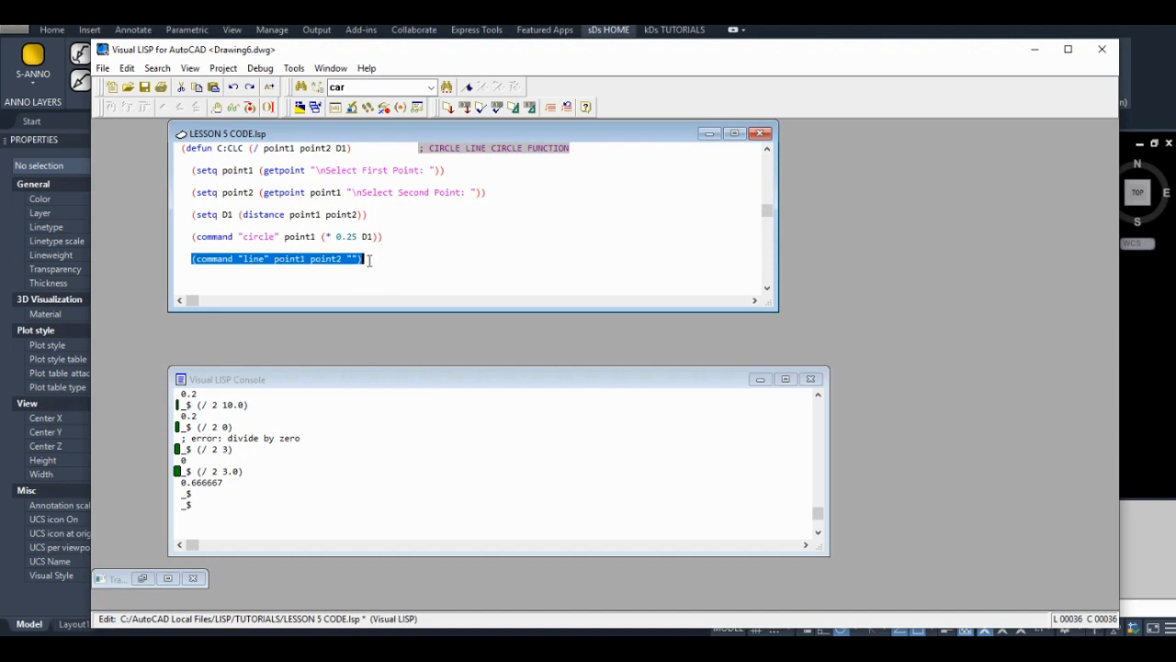
double_click(386, 237)
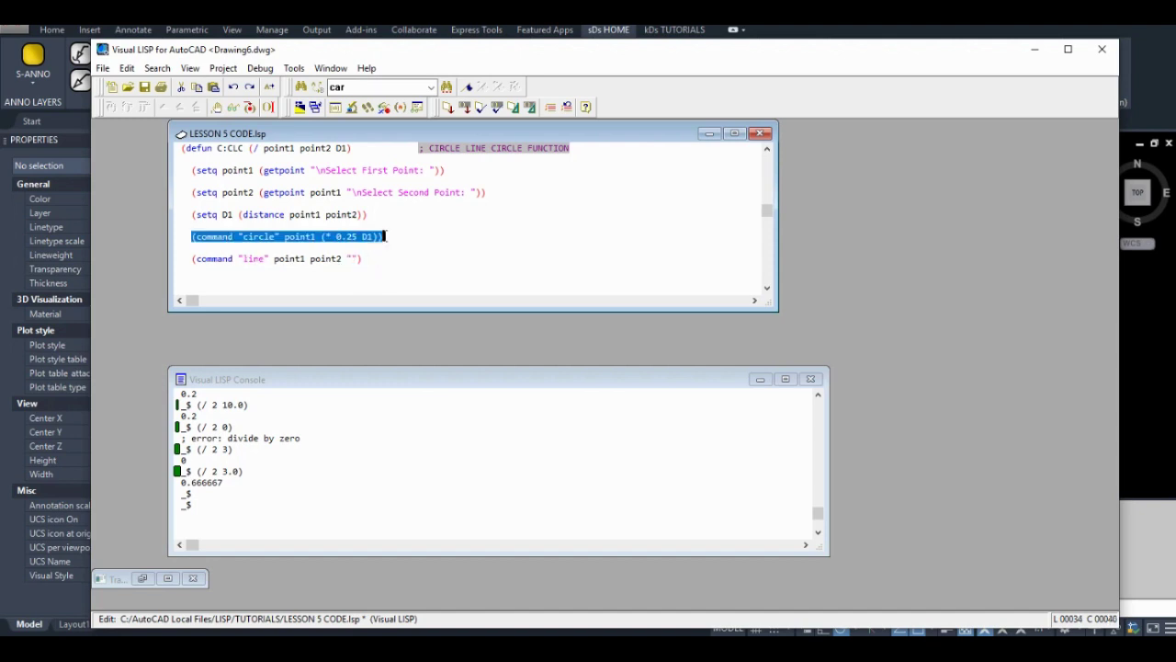
key("ctrl+c")
left_click(368, 259)
key("End")
key("Return")
key("Return")
key("ctrl+v")
scroll(371, 261, "down", 1)
left_click_drag(316, 248, 310, 248)
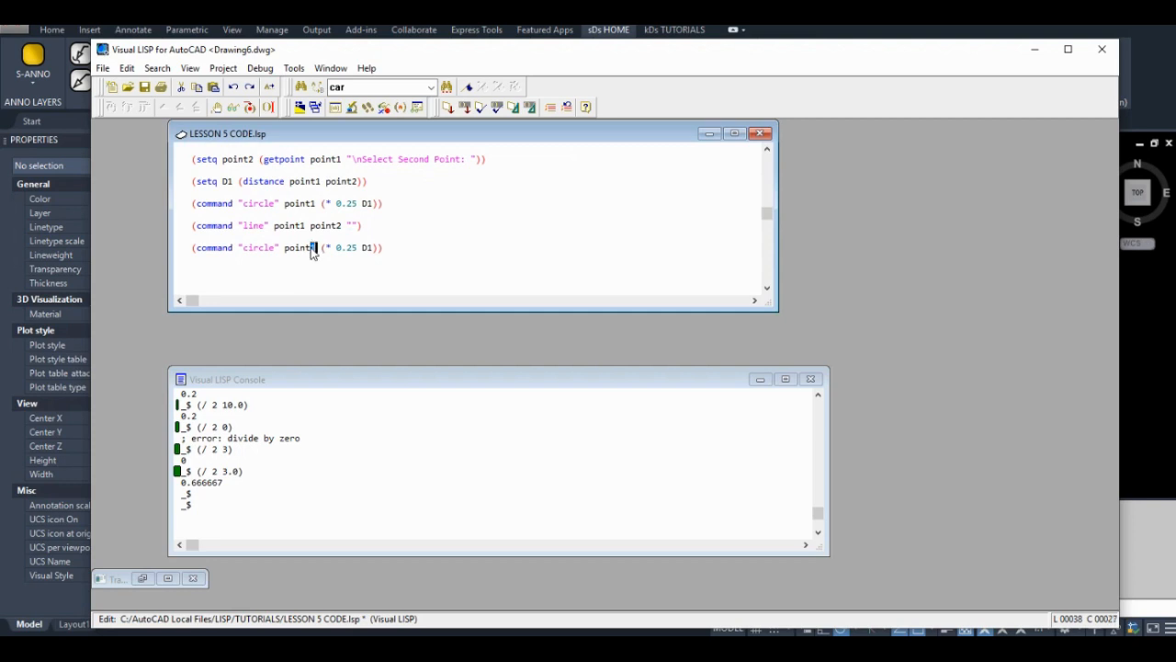
type("2")
Change the new circle's centre to point2 and close the function with ') ; end defun'
double_click(385, 247)
scroll(377, 235, "down", 1)
scroll(377, 235, "up", 1)
scroll(393, 217, "up", 2)
scroll(393, 217, "down", 1)
scroll(386, 257, "down", 1)
double_click(386, 247)
left_click(386, 248)
double_click(393, 248)
left_click(393, 249)
scroll(423, 222, "down", 2)
type("); end ")
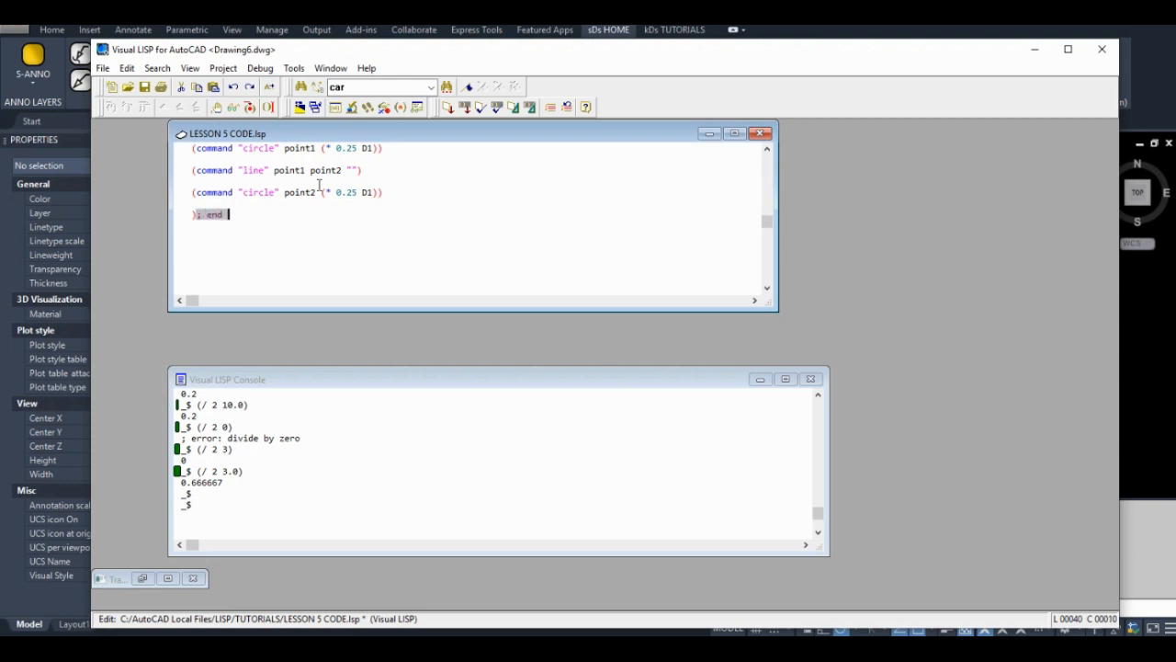
type("f")
type("efun")
scroll(412, 192, "up", 1)
Load the finished C:CLC code into the console, reviewing the Select Second Point prompt, and reload it
left_click(448, 108)
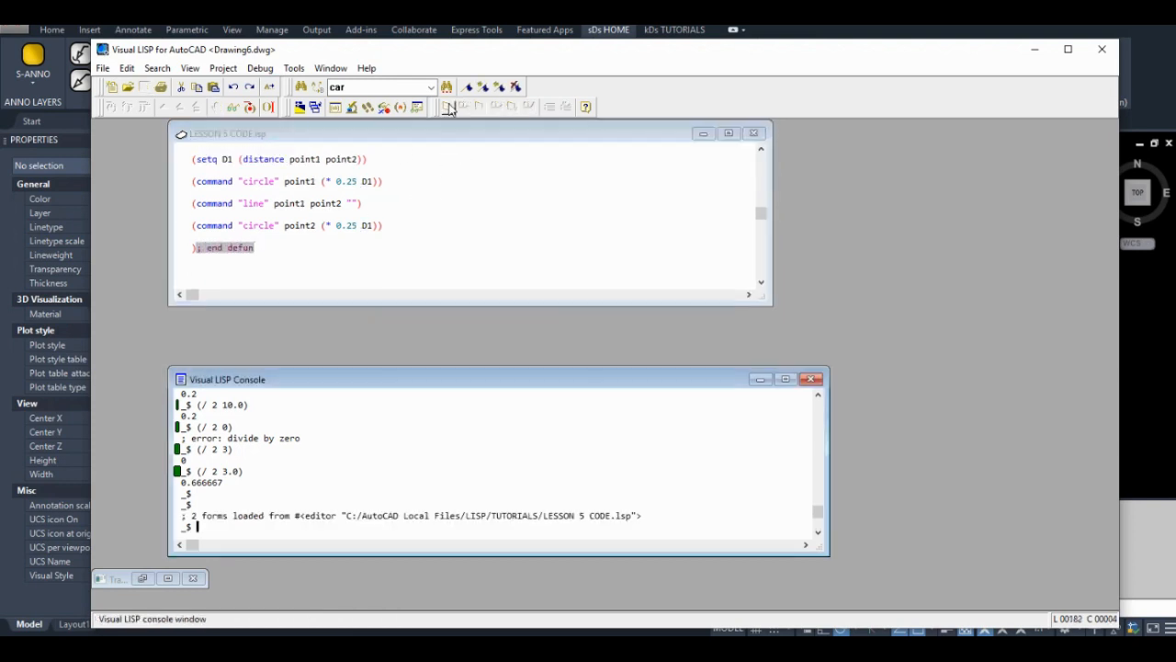
scroll(367, 193, "up", 1)
left_click(386, 259)
double_click(386, 259)
scroll(395, 241, "up", 2)
scroll(386, 246, "up", 1)
scroll(361, 221, "down", 1)
scroll(361, 221, "down", 1)
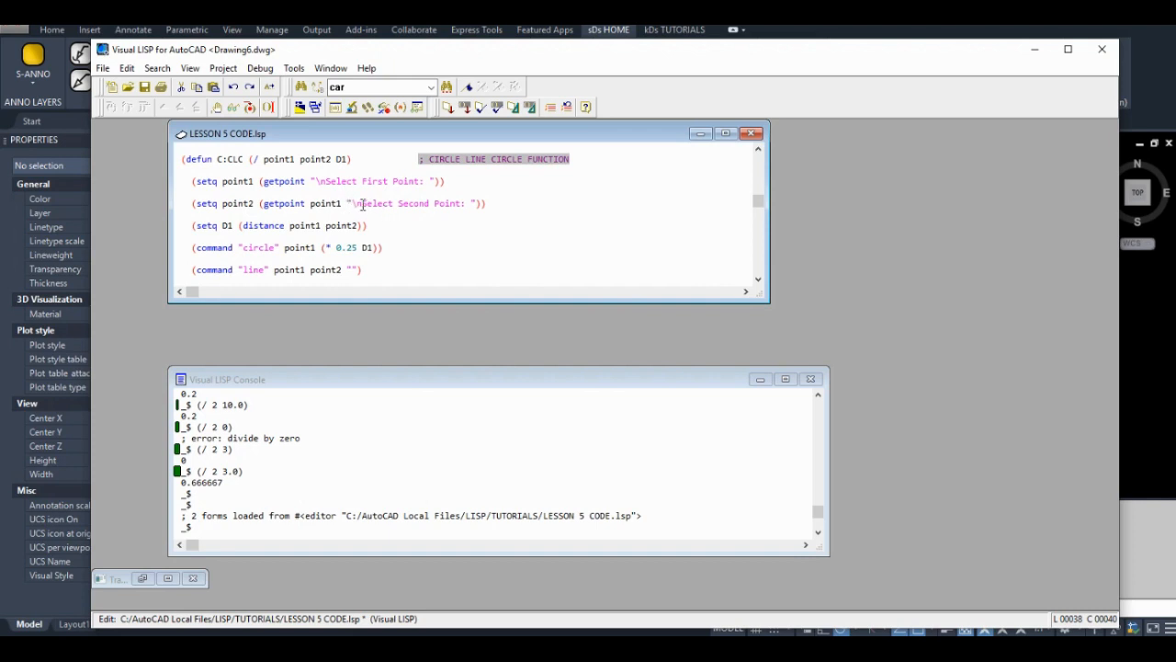
left_click_drag(364, 203, 456, 206)
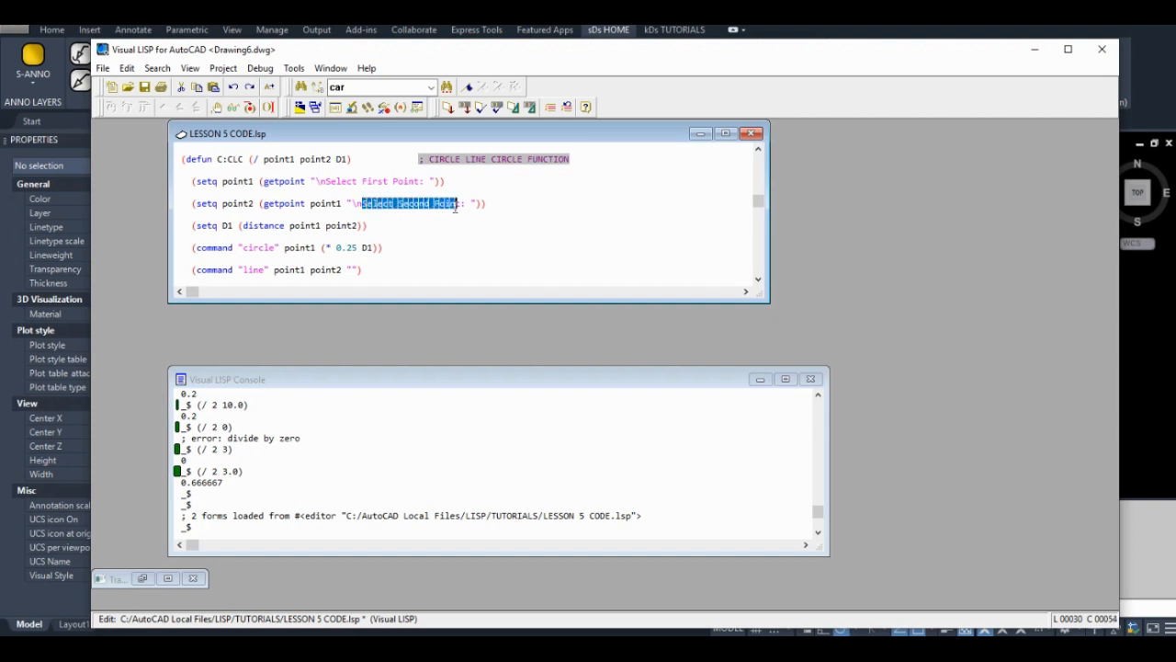
left_click(416, 203)
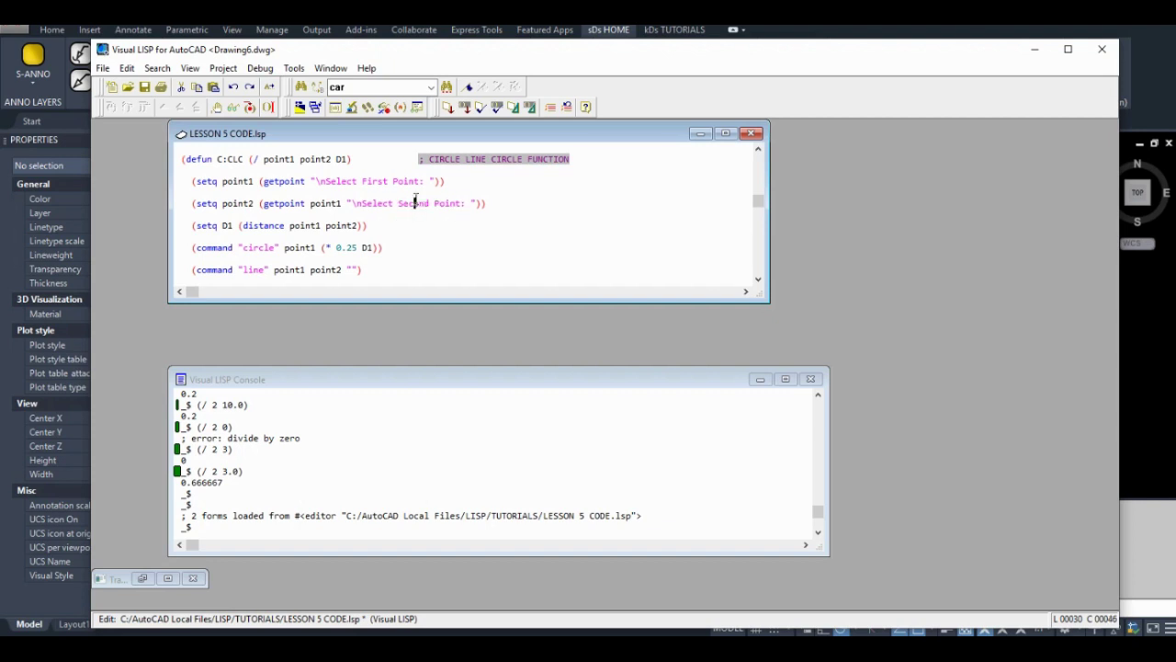
left_click(368, 226)
scroll(377, 225, "down", 1)
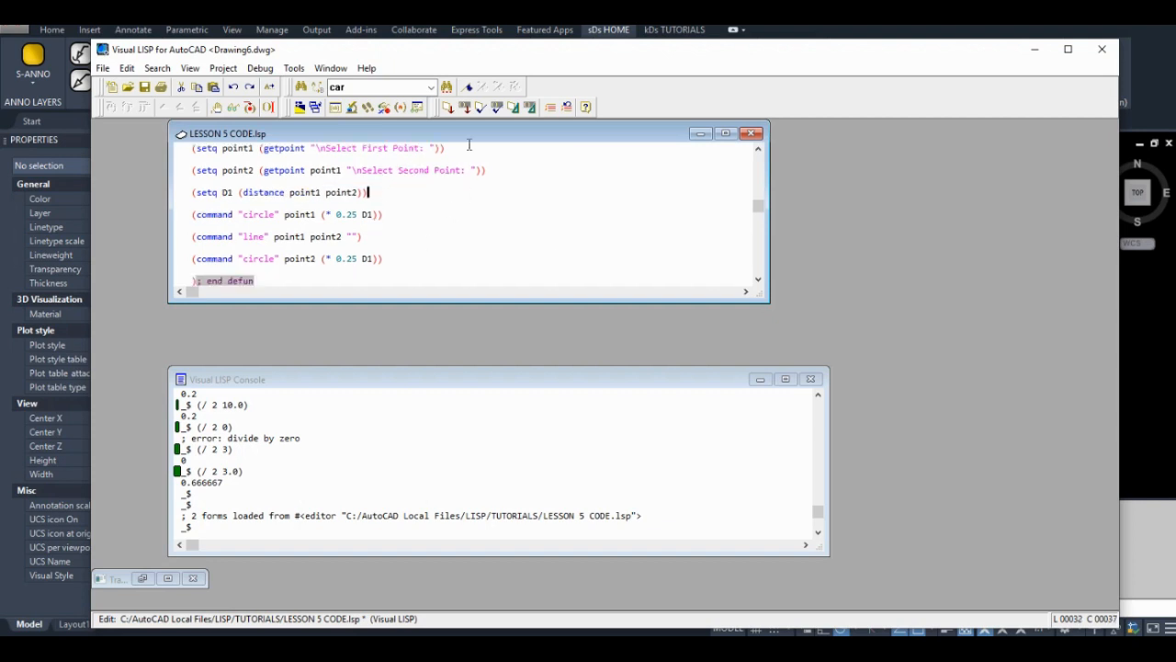
left_click(448, 107)
Back in the AutoCAD drawing, run CLC and pick two points to draw a circle-line-circle set
left_click(1034, 50)
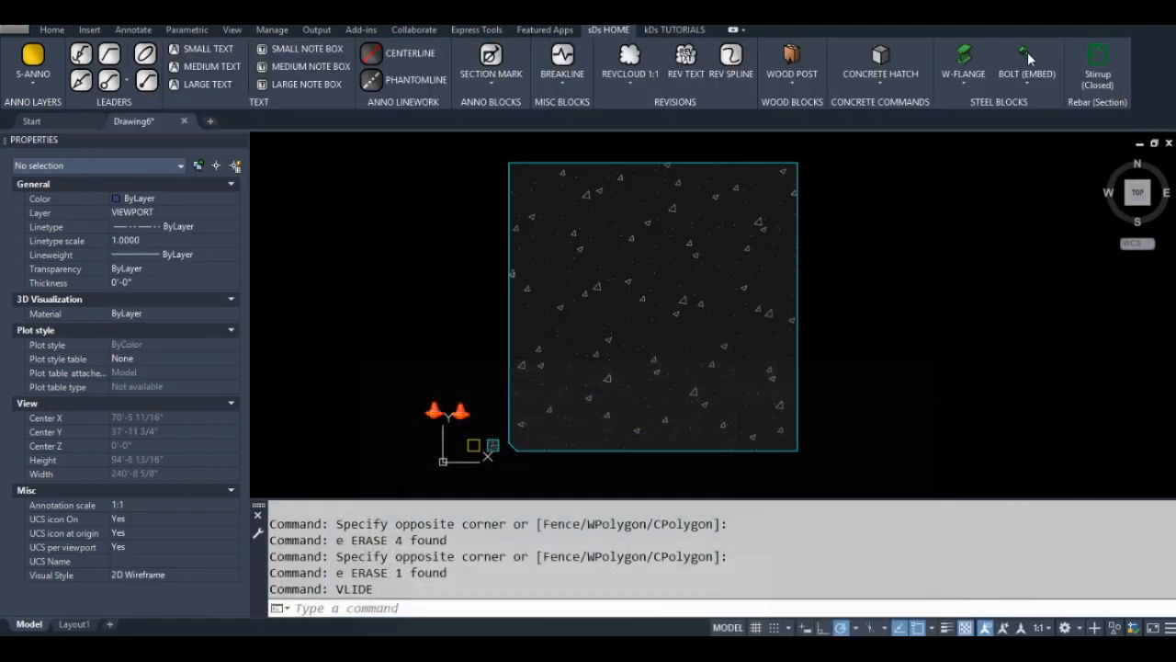
middle_click_drag(404, 266, 425, 229)
type("clc")
key("Return")
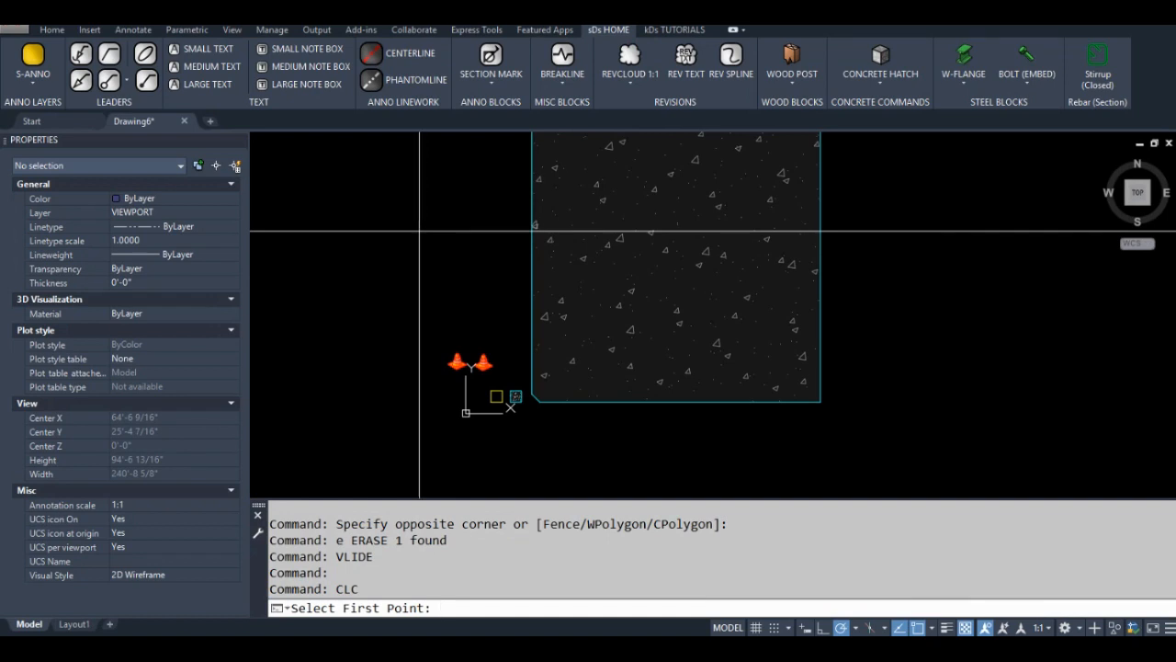
left_click(340, 317)
left_click(445, 246)
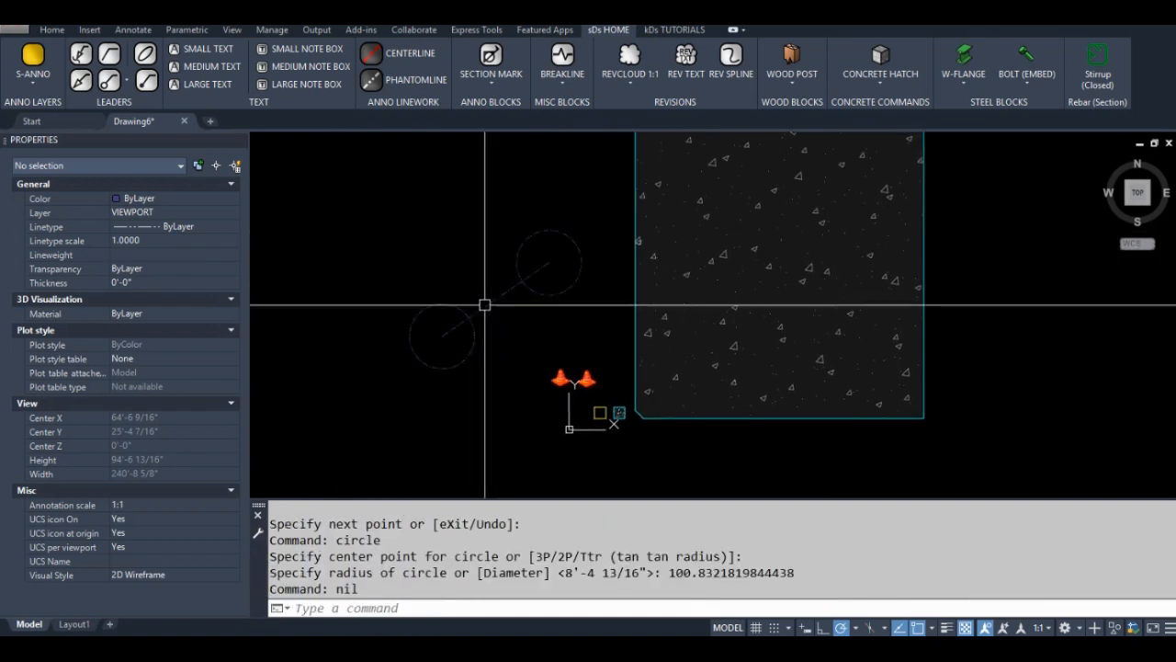
Make S-ANNO the current layer
left_click(197, 211)
left_click(173, 268)
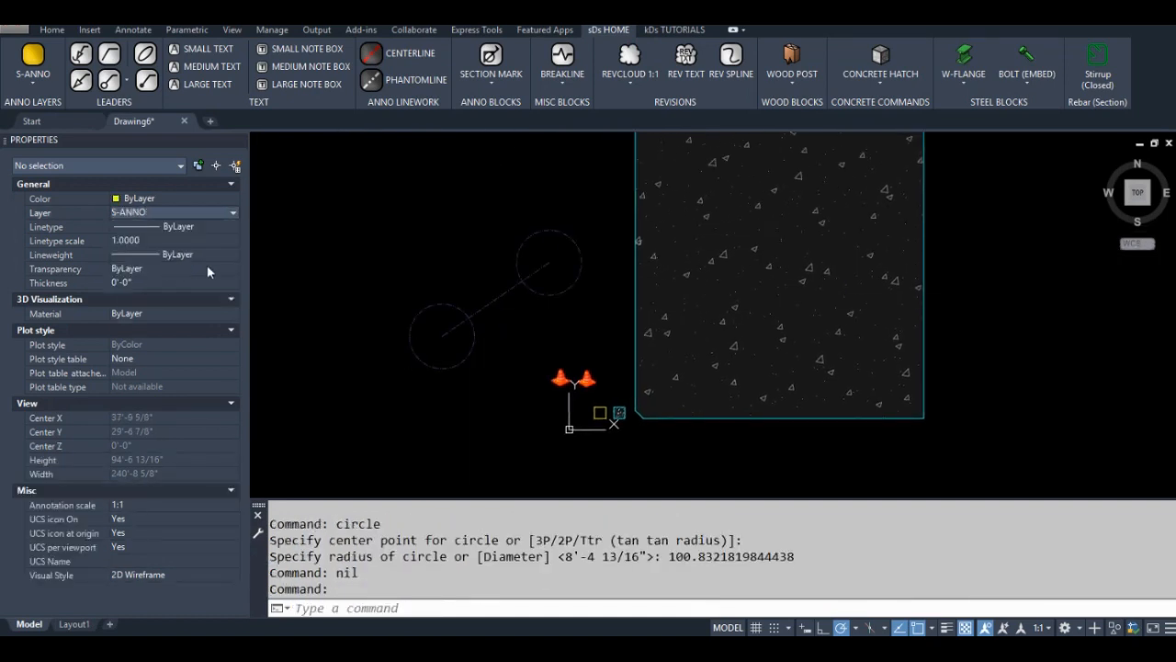
scroll(429, 287, "down", 3)
type("LC")
Repeat CLC several times on layer S-ANNO, drawing yellow circle pairs across the empty area
key("Return")
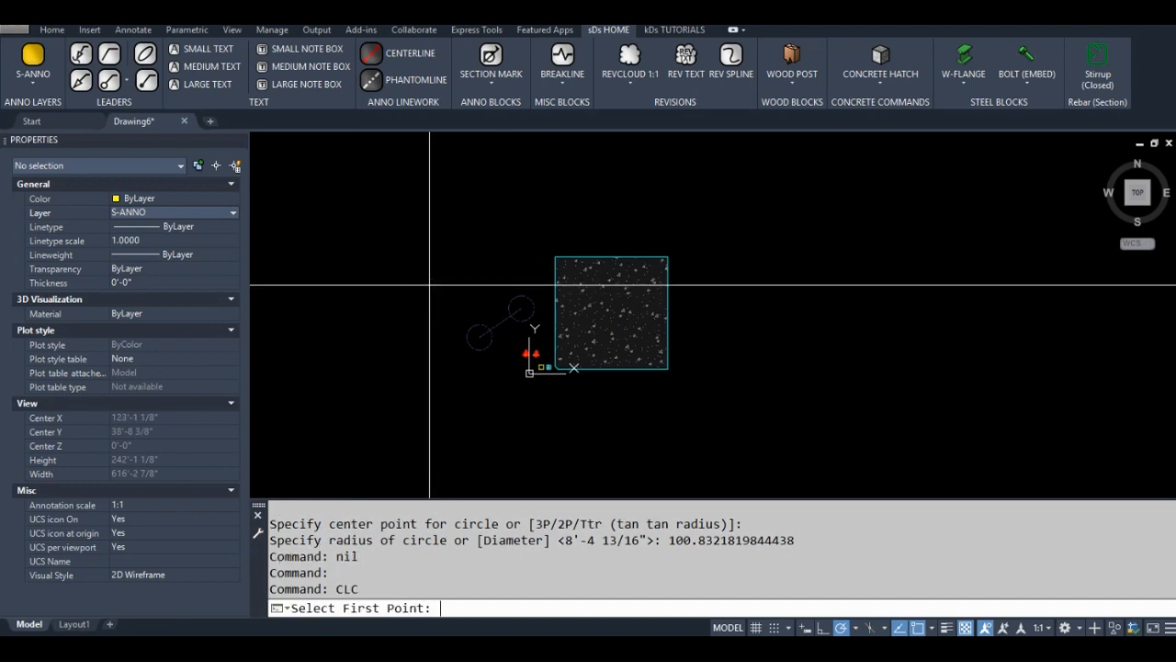
left_click(386, 293)
left_click(613, 195)
key("Return")
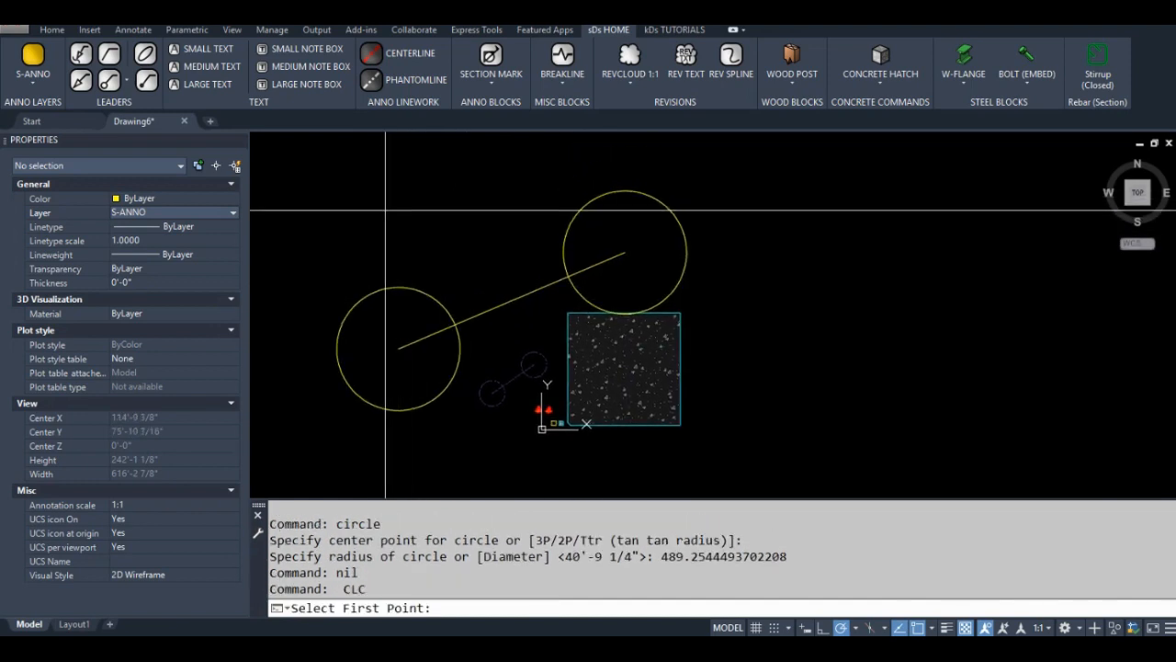
left_click(378, 166)
left_click(469, 175)
key("Return")
left_click(432, 265)
left_click(487, 267)
key("Return")
left_click(520, 220)
left_click(583, 165)
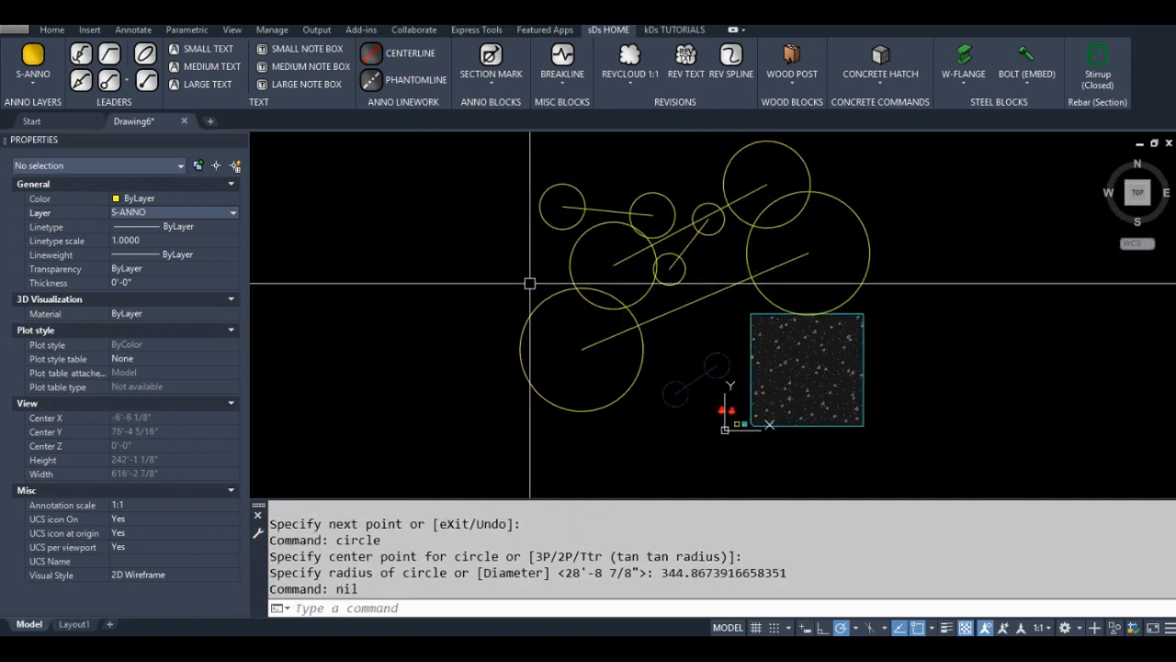
key("Return")
left_click(501, 268)
left_click(643, 179)
Run CLC twice more for a large circle pair and another pair, panning across the results
middle_click_drag(552, 367, 708, 276)
scroll(588, 294, "down", 3)
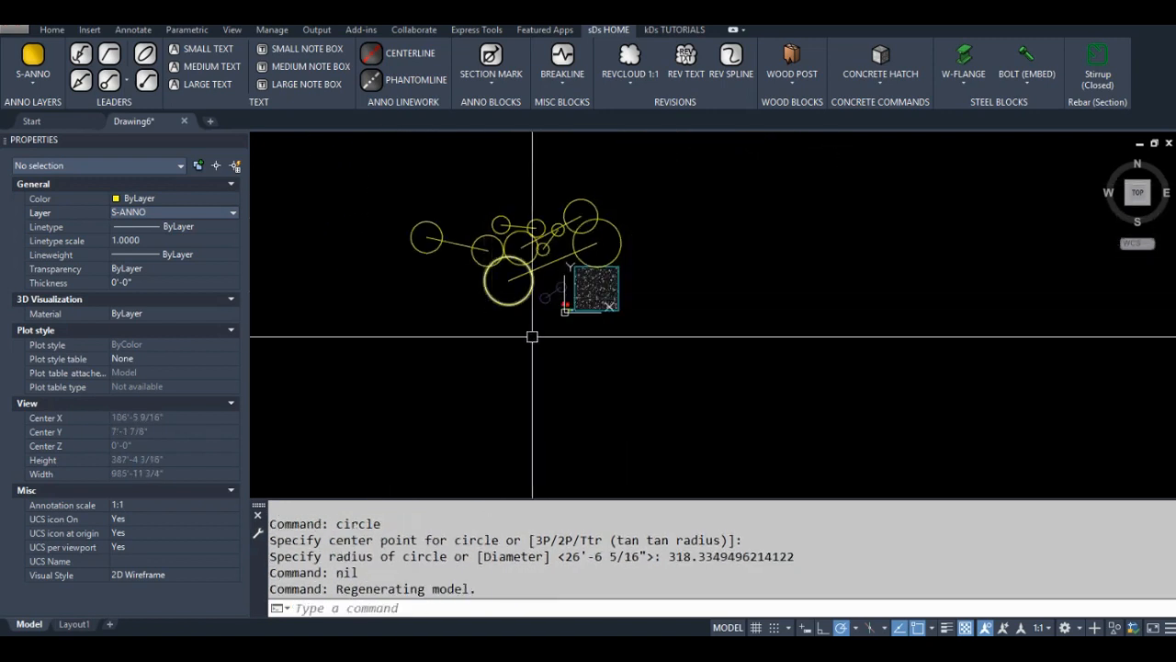
key("Return")
left_click(602, 378)
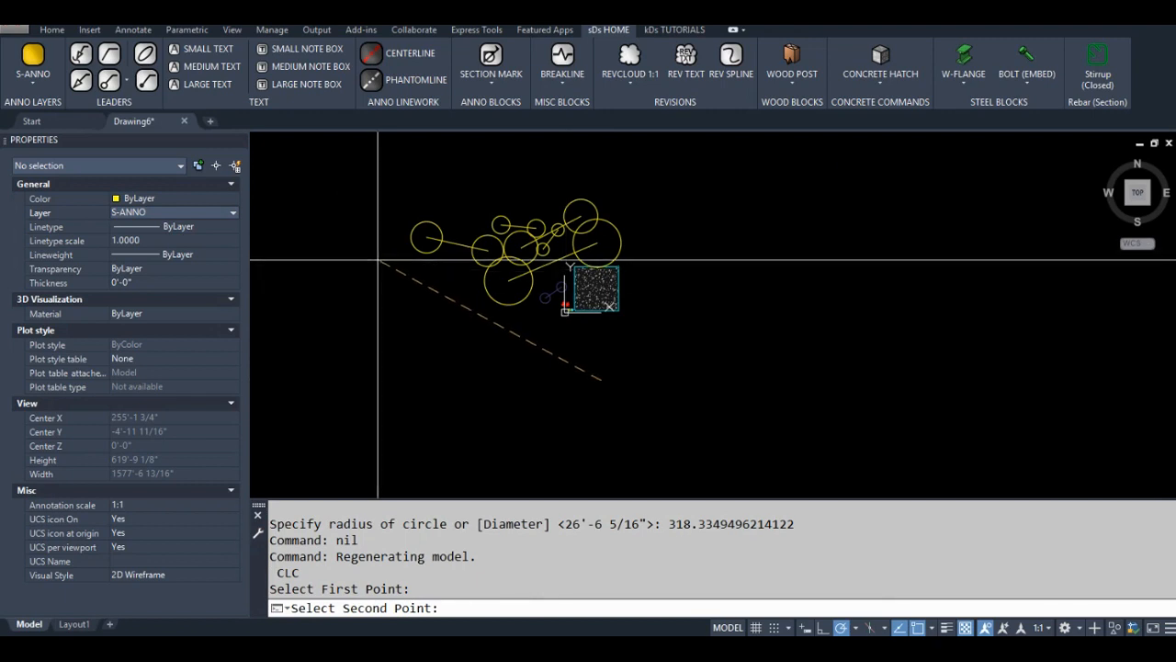
left_click(386, 272)
middle_click_drag(395, 272, 487, 272)
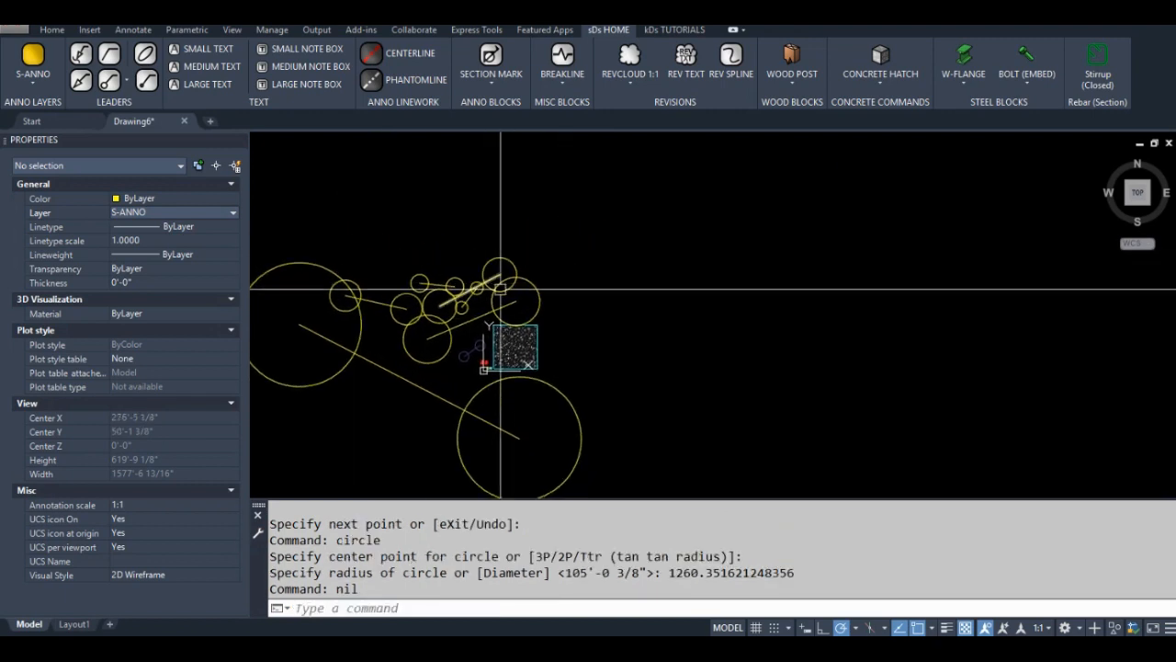
key("Return")
left_click(487, 272)
left_click(643, 230)
middle_click_drag(643, 239, 585, 272)
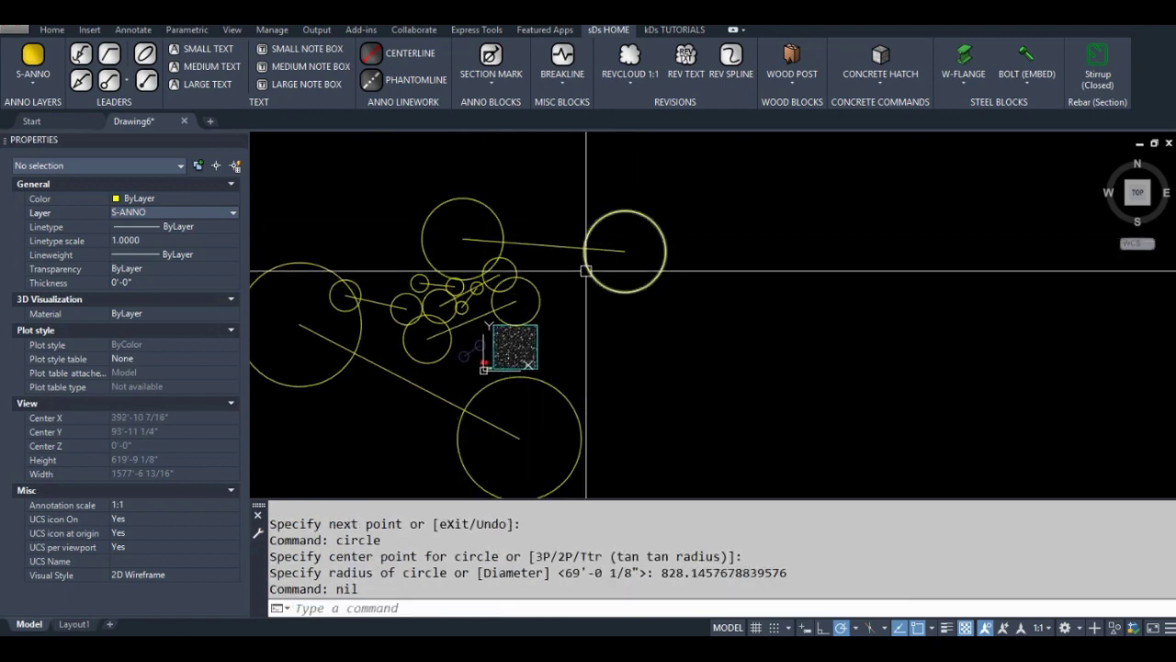
mouse_move(585, 272)
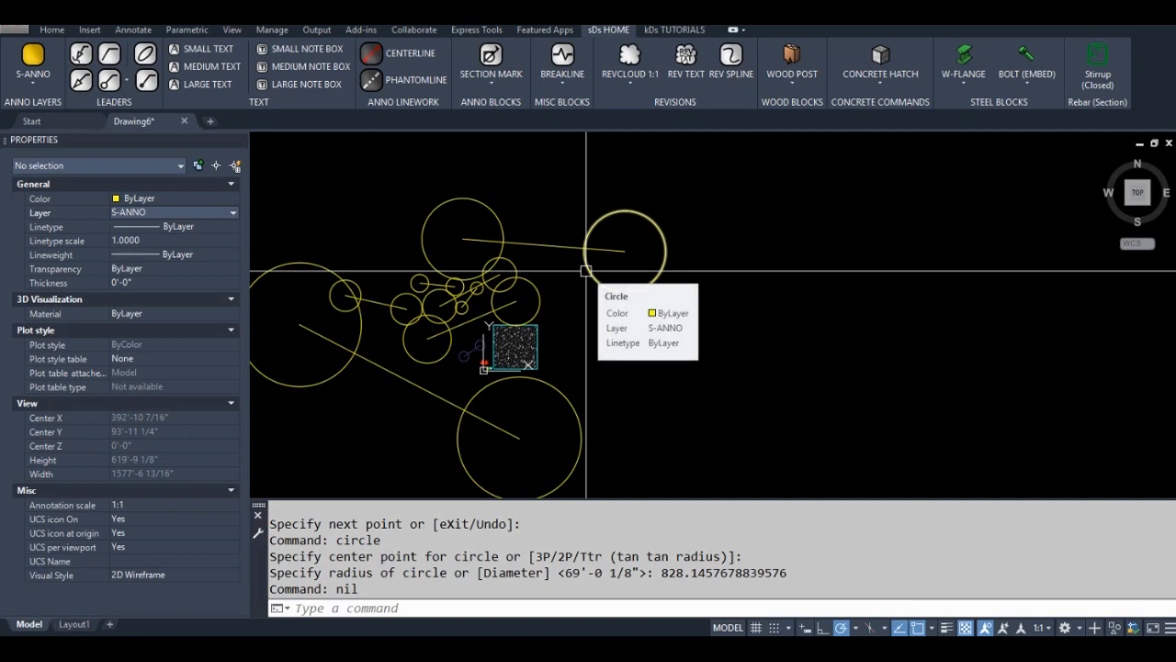
type("VLIDE")
Return to Visual LISP with VLIDE and stretch the code editor window taller over the viewport-layer routine
key("Return")
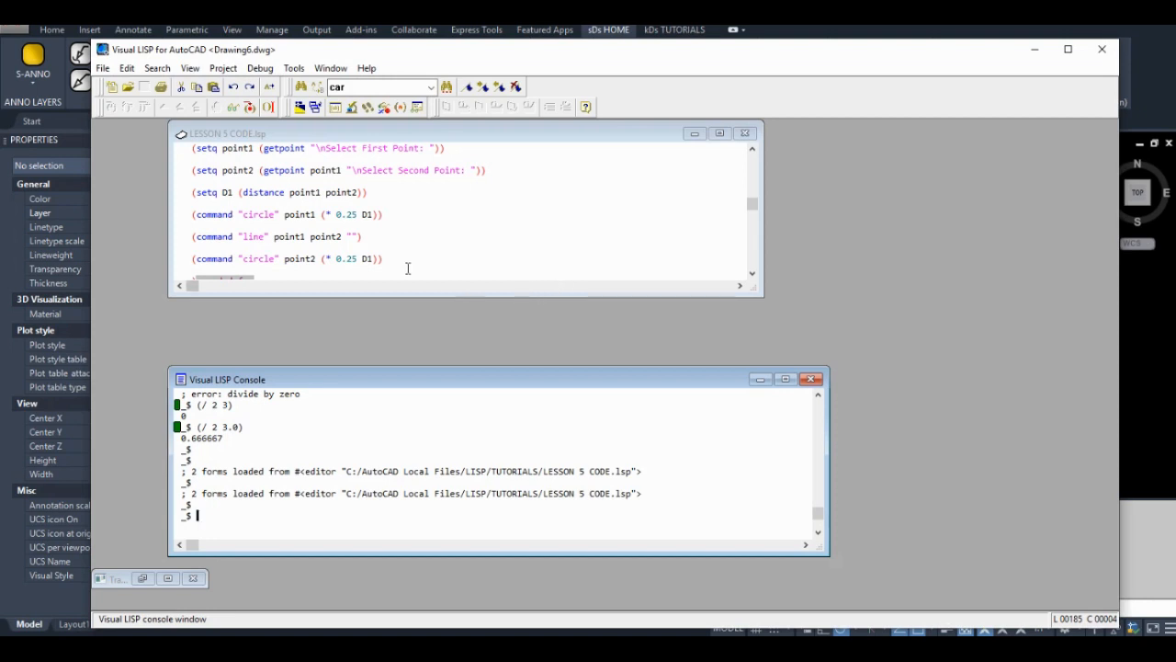
scroll(314, 207, "up", 3)
scroll(367, 202, "down", 8)
scroll(377, 200, "down", 3)
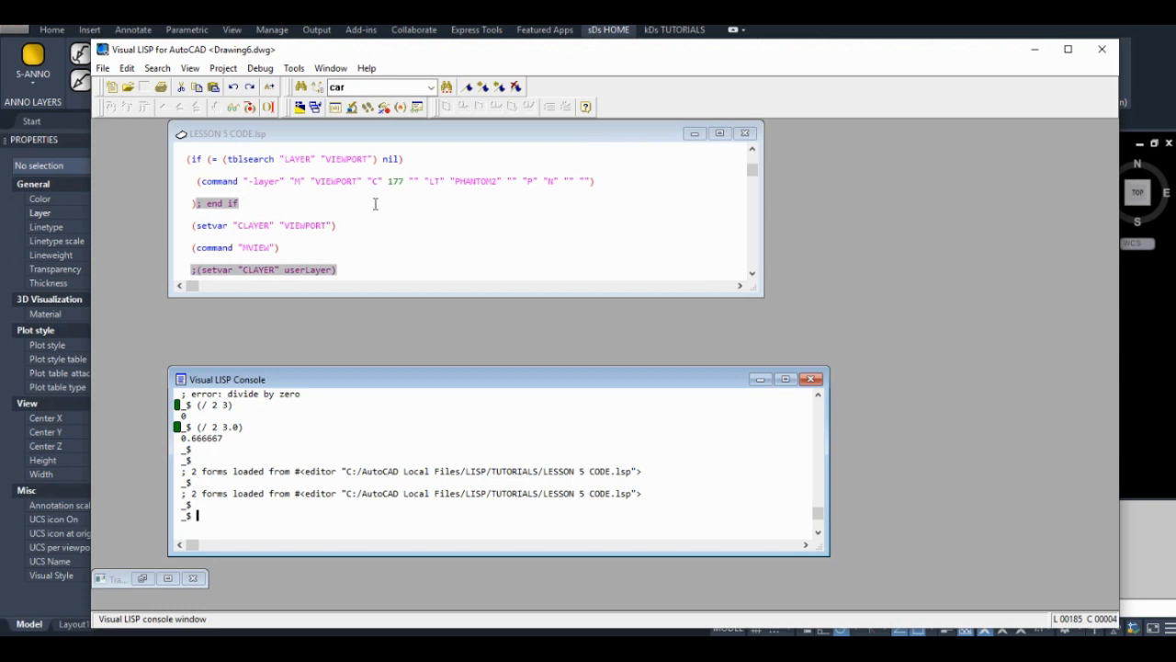
scroll(375, 203, "up", 1)
scroll(375, 203, "down", 1)
left_click(394, 286)
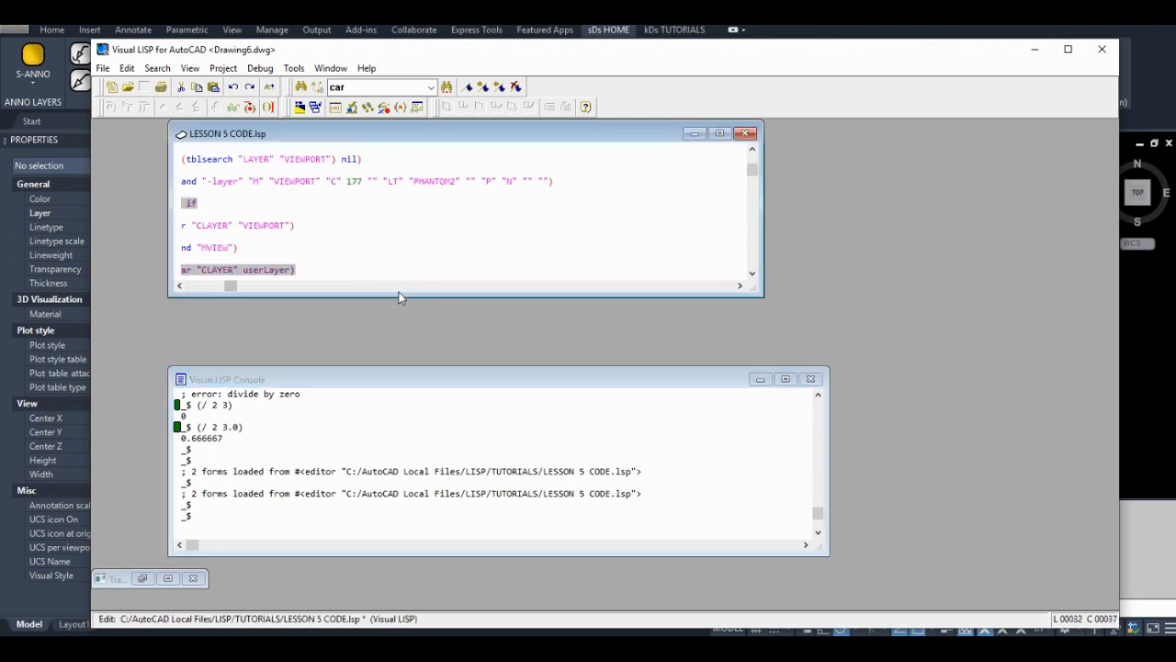
left_click_drag(398, 294, 392, 361)
left_click_drag(232, 349, 184, 351)
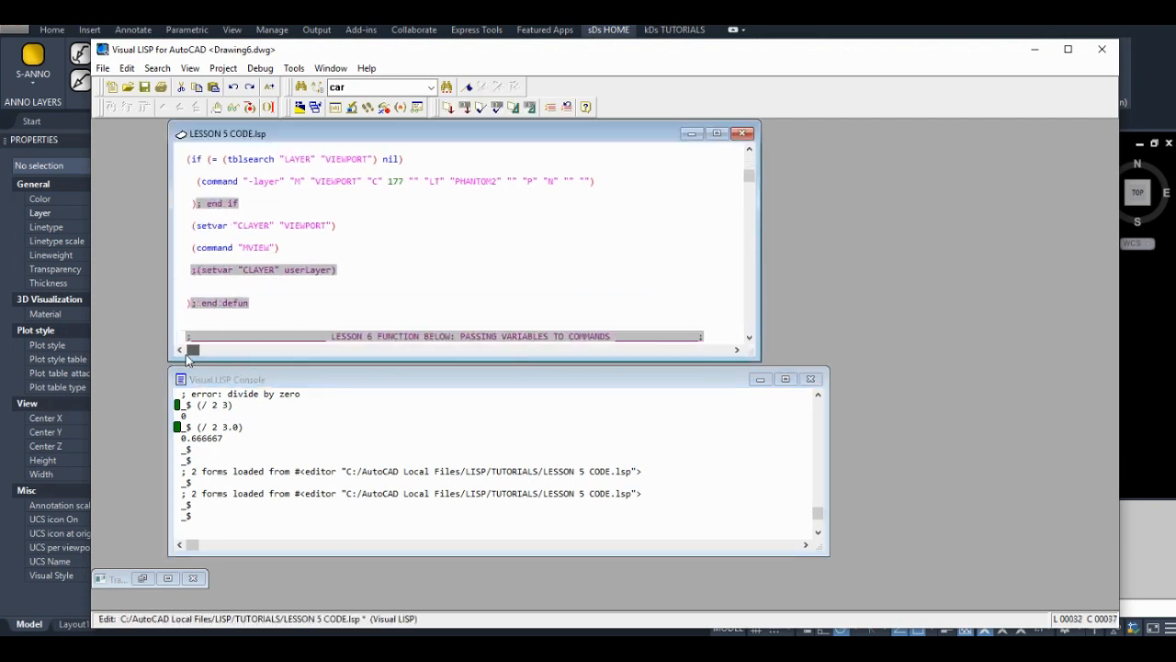
scroll(299, 285, "up", 1)
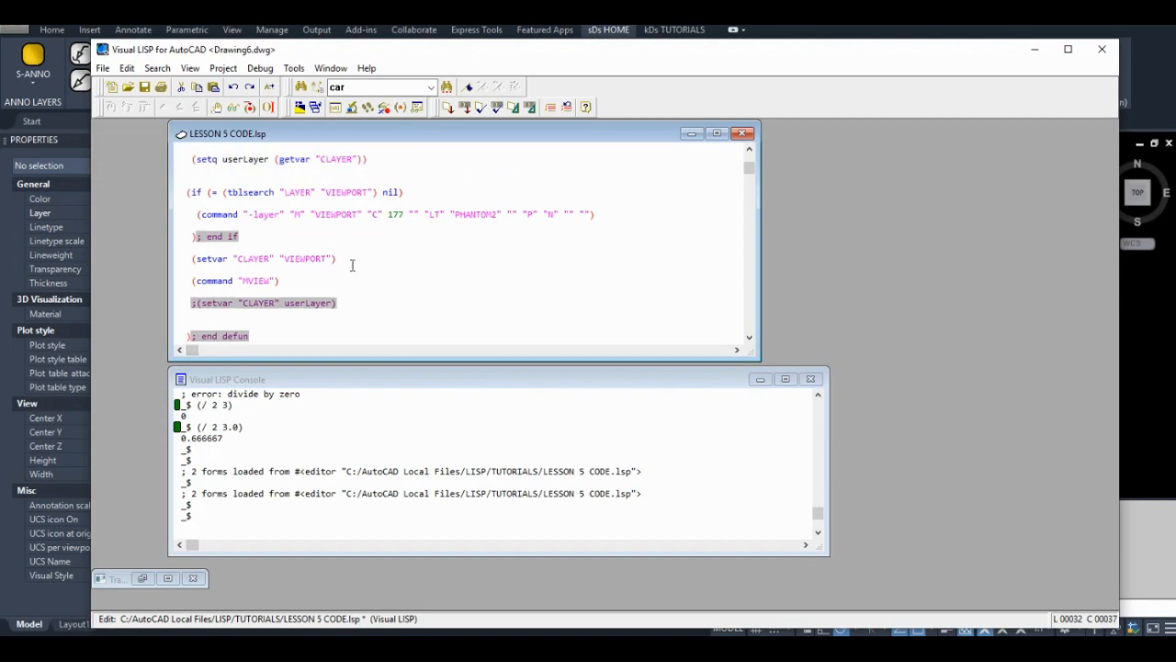